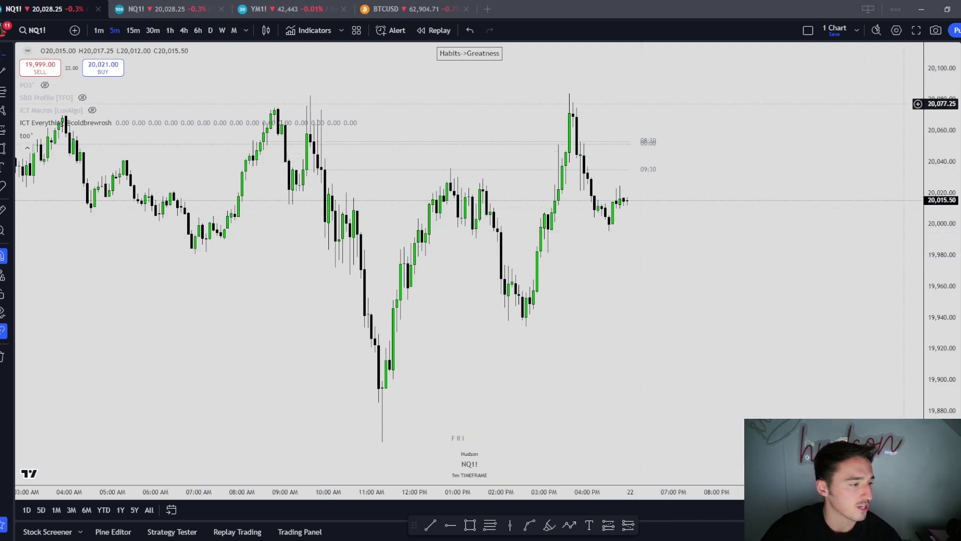
Draw a sample Fib Retracement in the empty space beyond the latest candle.
left_click_drag(450, 203, 571, 215)
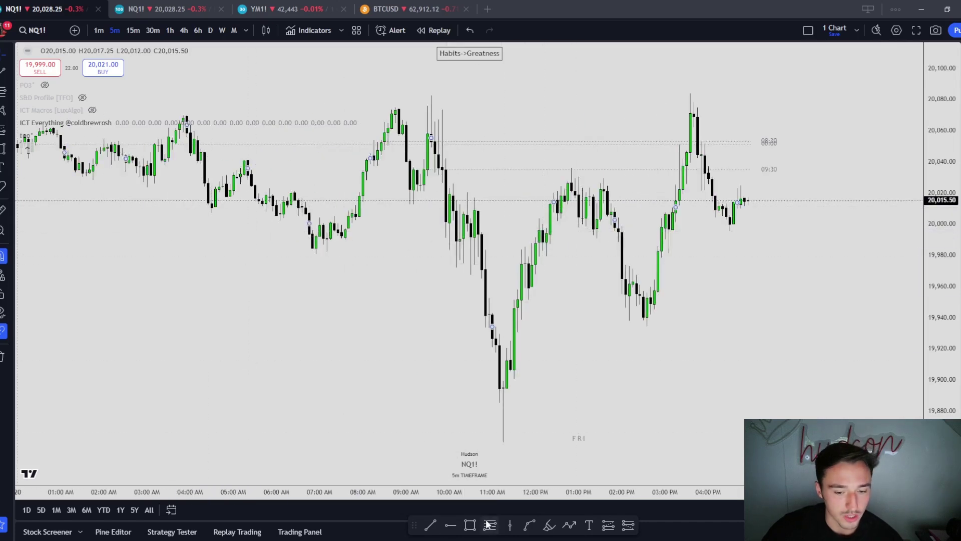
left_click_drag(676, 416, 520, 441)
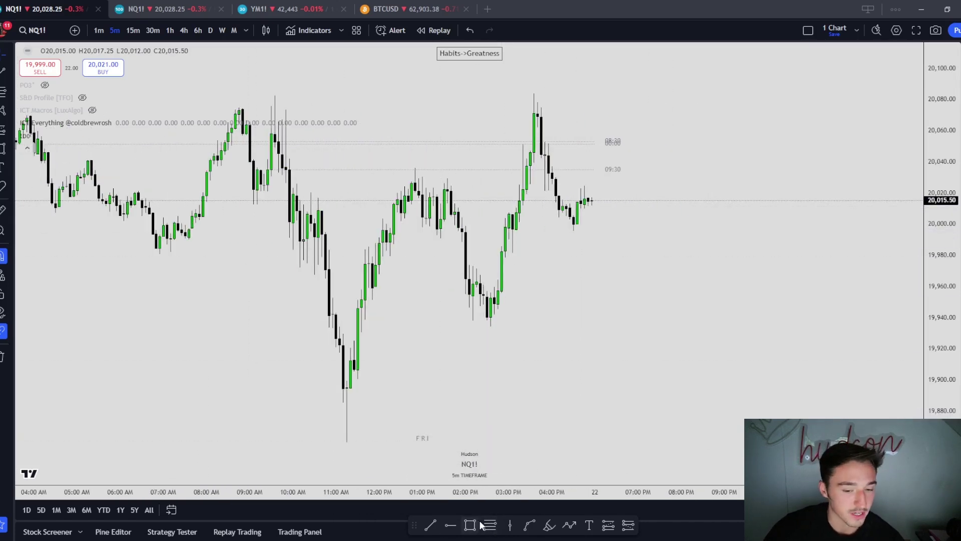
left_click(757, 451)
left_click(674, 378)
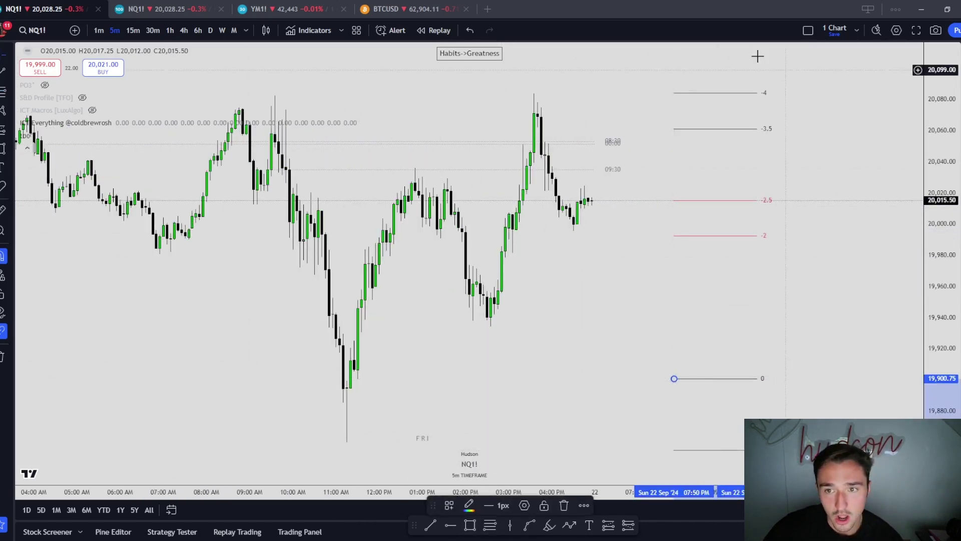
left_click_drag(800, 369, 753, 346)
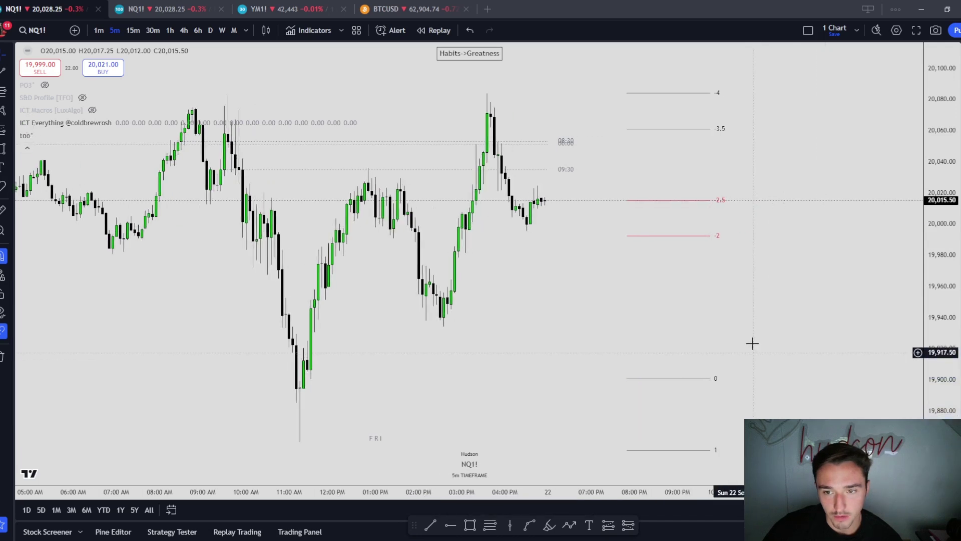
Review the sample Fib Retracement's level settings, and delete the drawing.
double_click(707, 236)
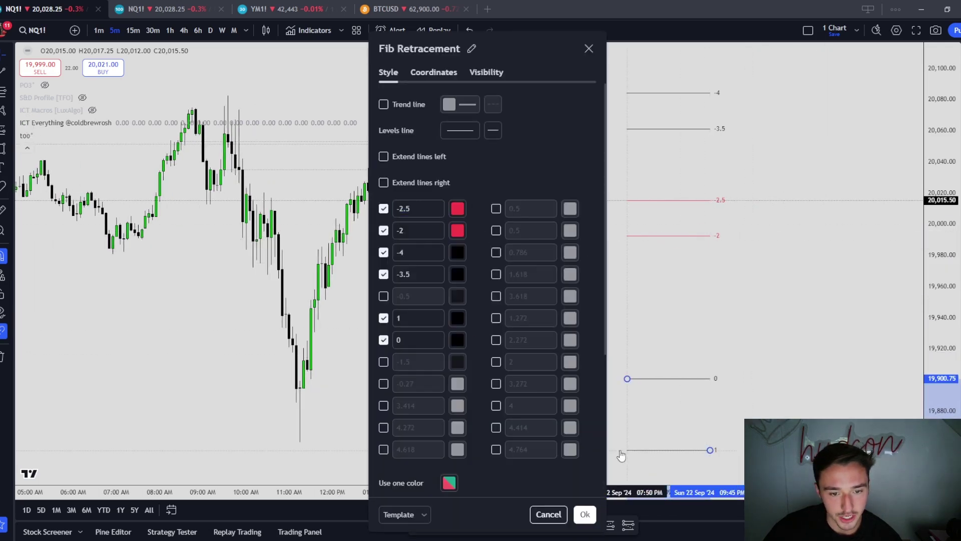
left_click(585, 514)
key("Delete")
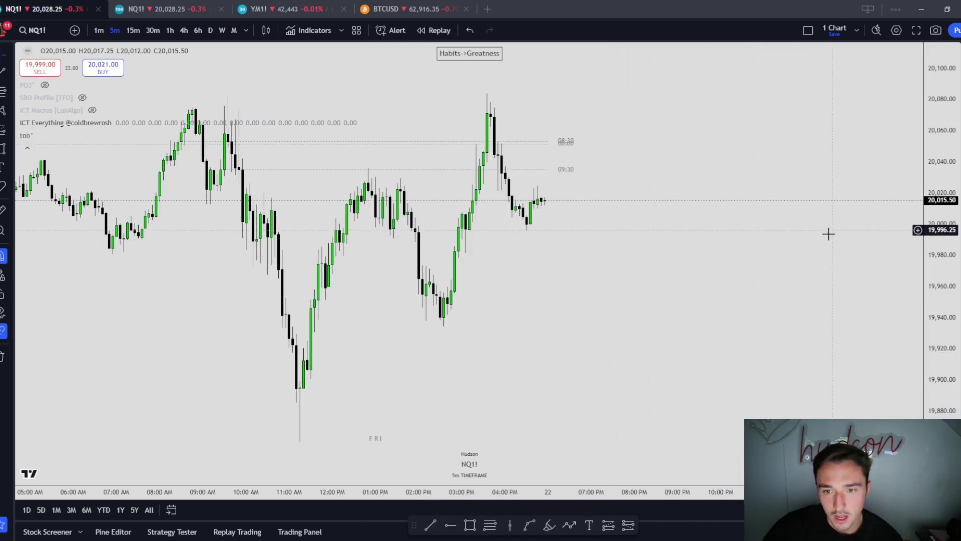
Draw a Path in the blank area above the candles: sideways zigzag, sharp drop, return to the range, small dip and long rally.
scroll(830, 229, "right", 5)
left_click_drag(948, 224, 946, 244)
left_click_drag(604, 206, 714, 540)
left_click(569, 525)
left_click(244, 220)
left_click(269, 261)
left_click(298, 229)
left_click(312, 254)
left_click(333, 228)
left_click(352, 256)
left_click(374, 221)
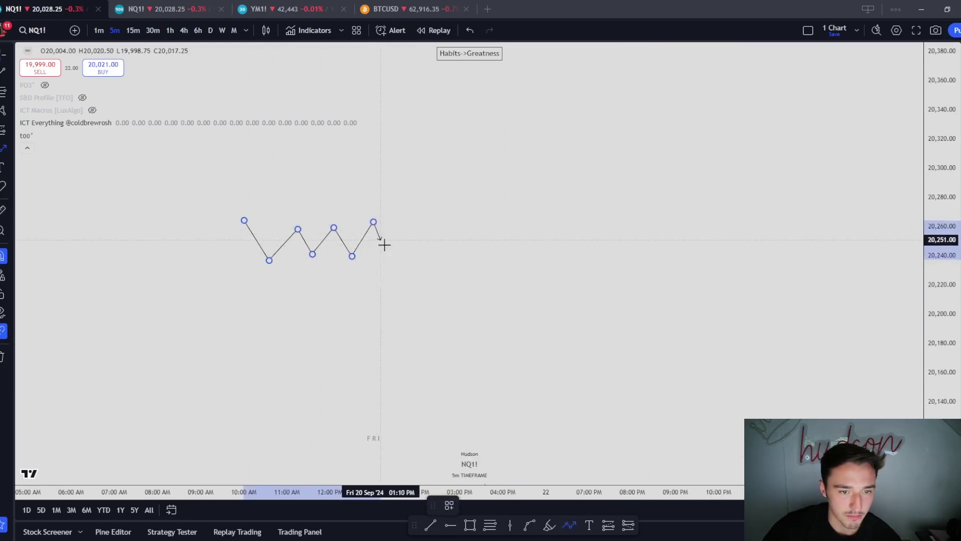
left_click(395, 301)
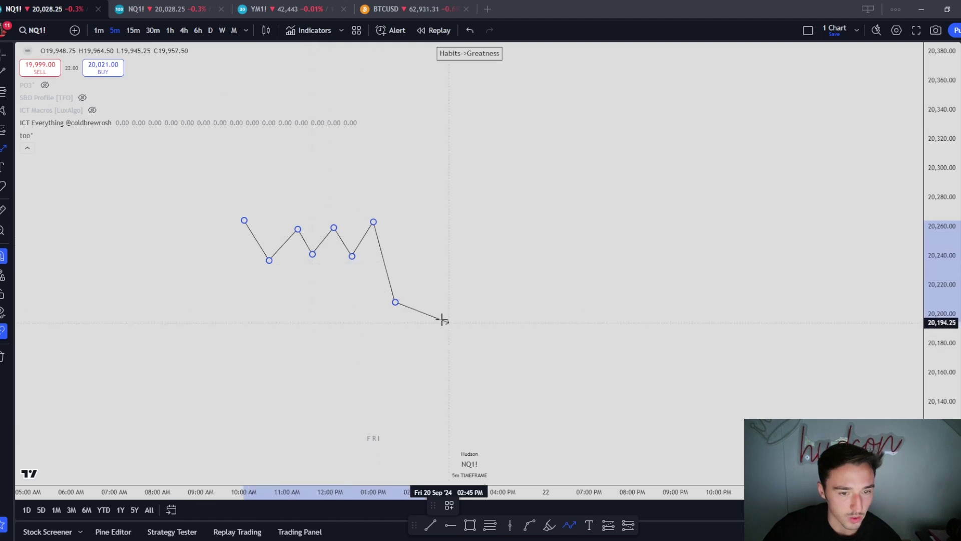
left_click(431, 224)
left_click(460, 260)
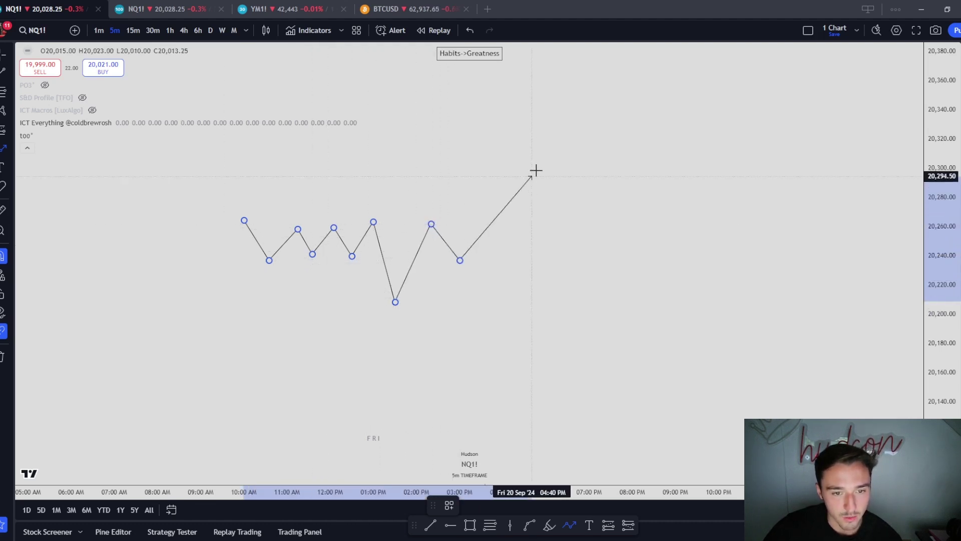
double_click(526, 100)
Place a Fib Retracement from the path's lowest point to the high just before the drop, projecting its negative levels upward.
left_click_drag(575, 186, 749, 234)
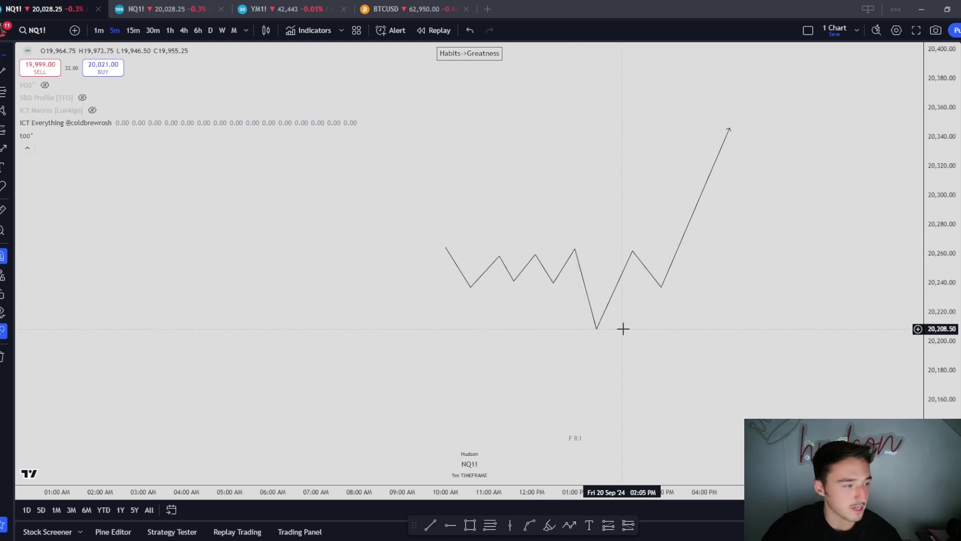
left_click(492, 524)
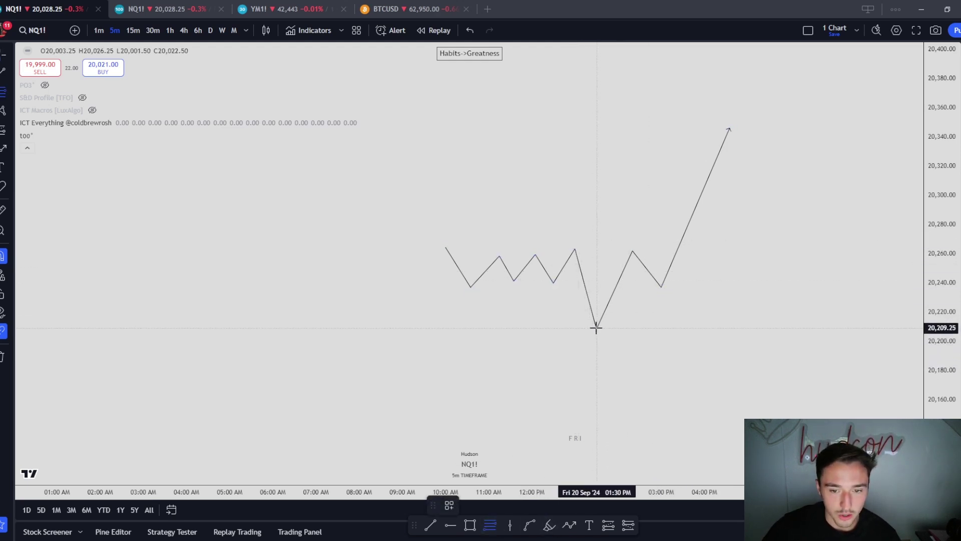
left_click(596, 328)
left_click(576, 247)
Draw a shaded rectangle spanning the -2 to -2.5 Fib levels above the path.
left_click_drag(749, 258, 653, 255)
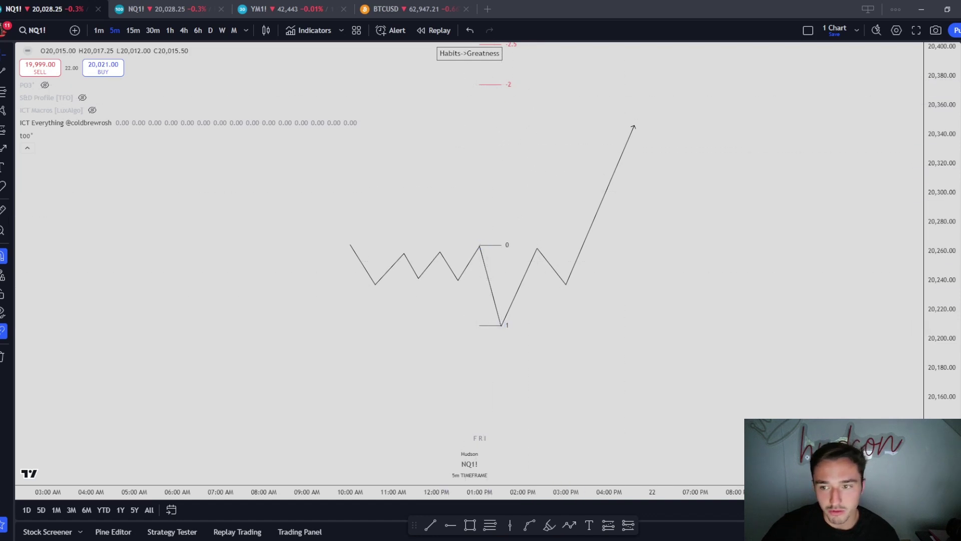
left_click_drag(534, 282, 507, 340)
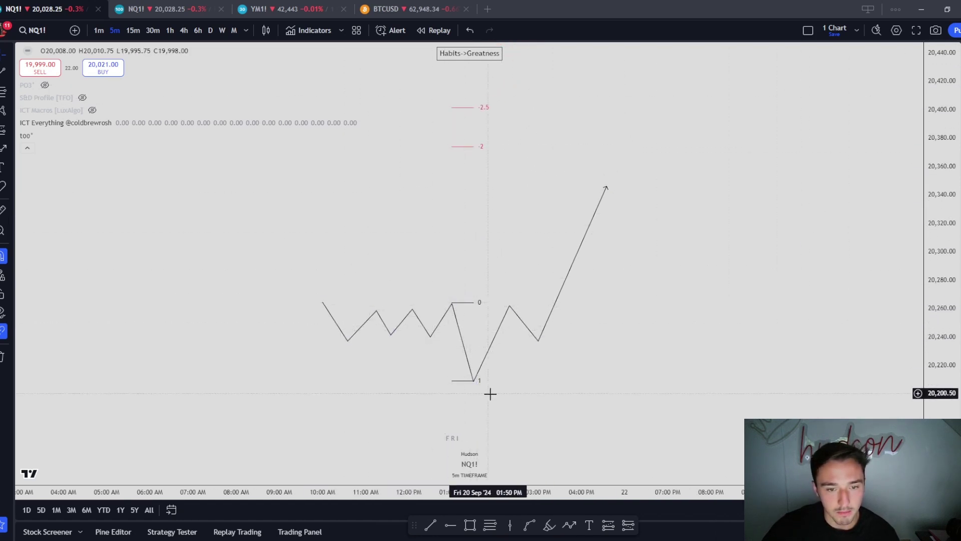
left_click_drag(693, 238, 657, 316)
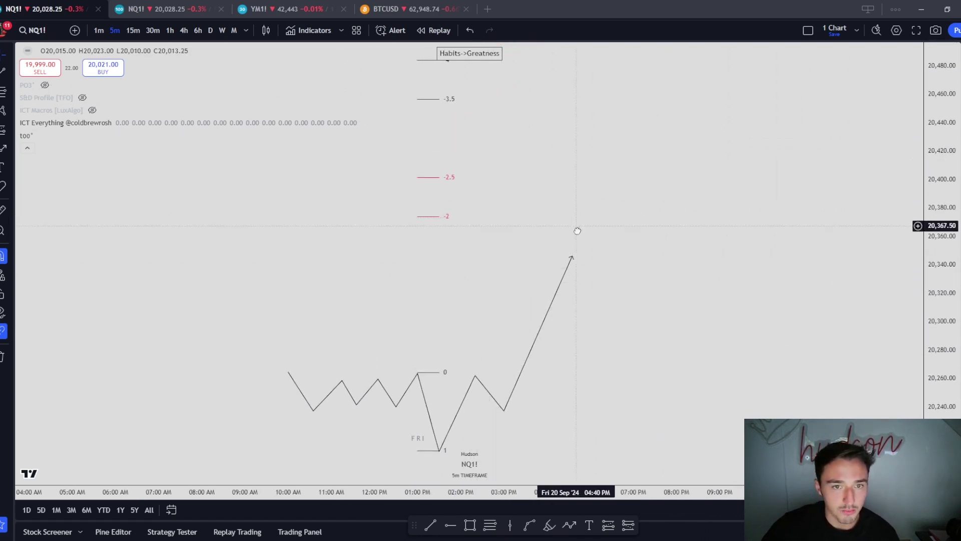
left_click_drag(573, 219, 577, 229)
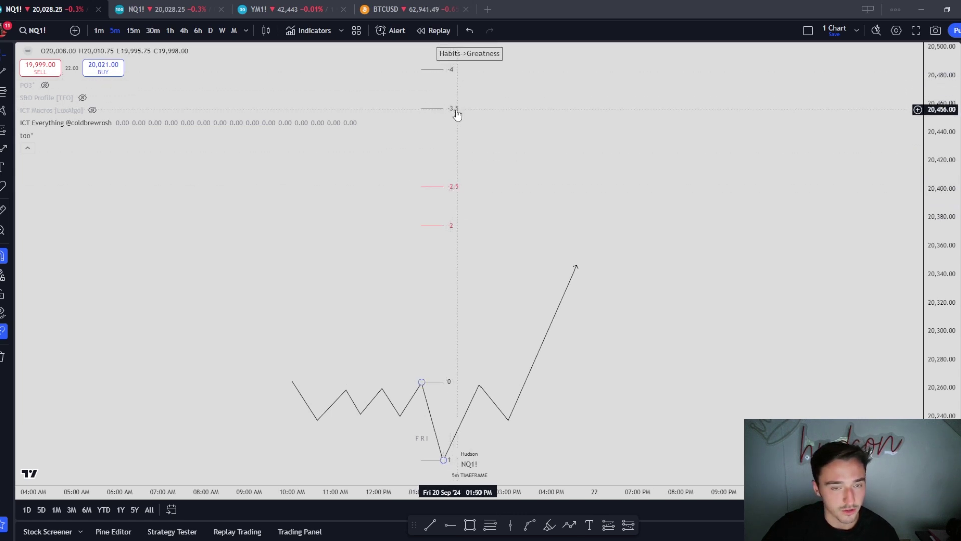
left_click(471, 527)
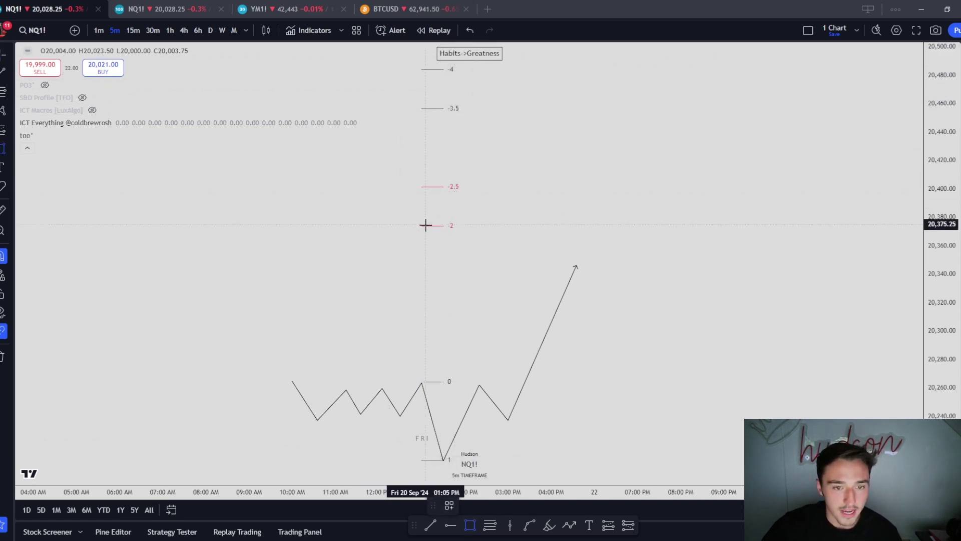
left_click_drag(425, 226, 577, 186)
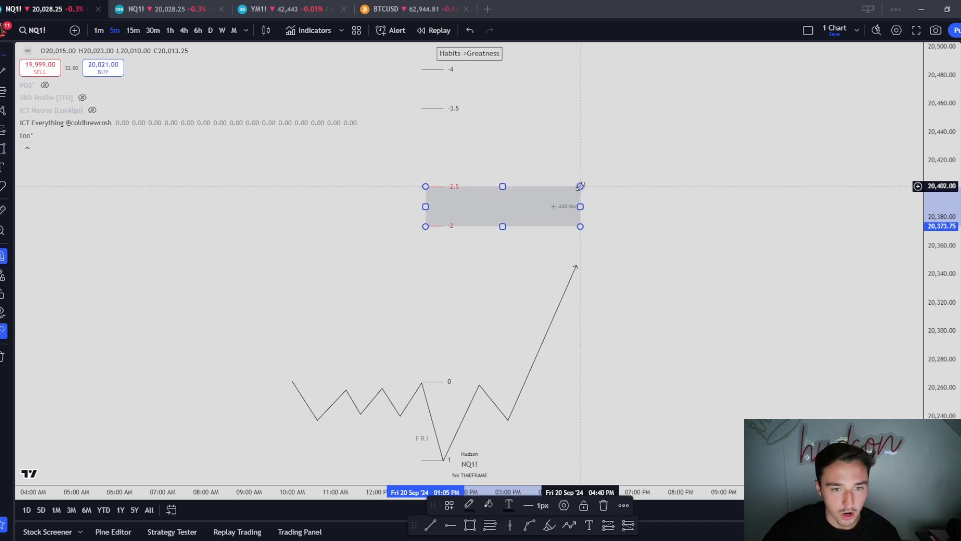
Extend the path's final arrow up to the -2 to -2.5 zone and align the rectangle's left edge with the start of the Fib levels.
left_click_drag(577, 266, 595, 213)
left_click(667, 220)
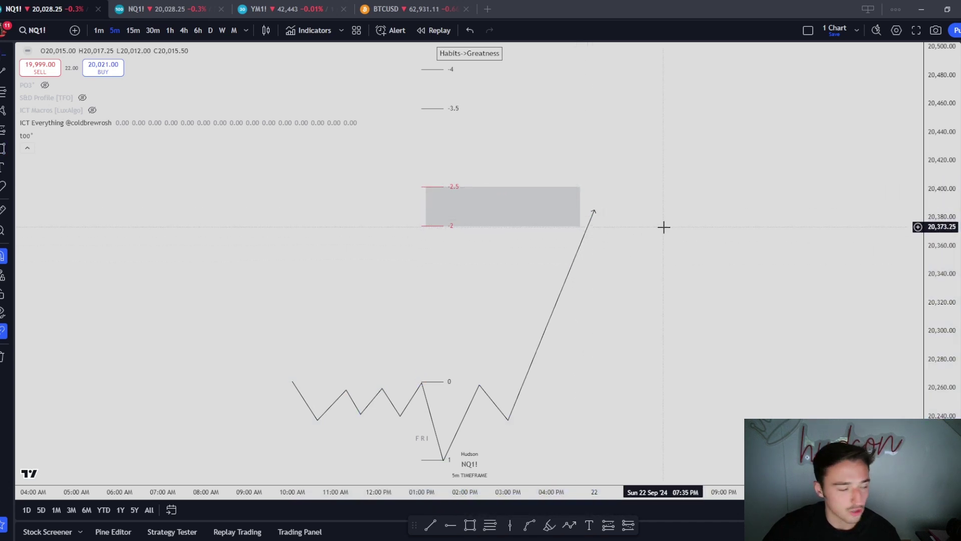
left_click_drag(751, 350, 761, 344)
left_click_drag(459, 120, 444, 136)
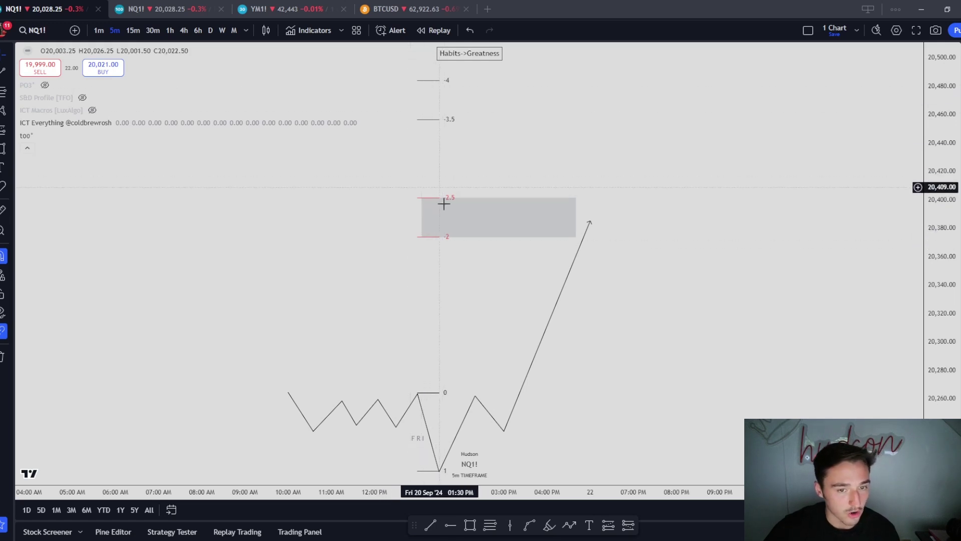
left_click_drag(422, 217, 418, 218)
left_click(643, 249)
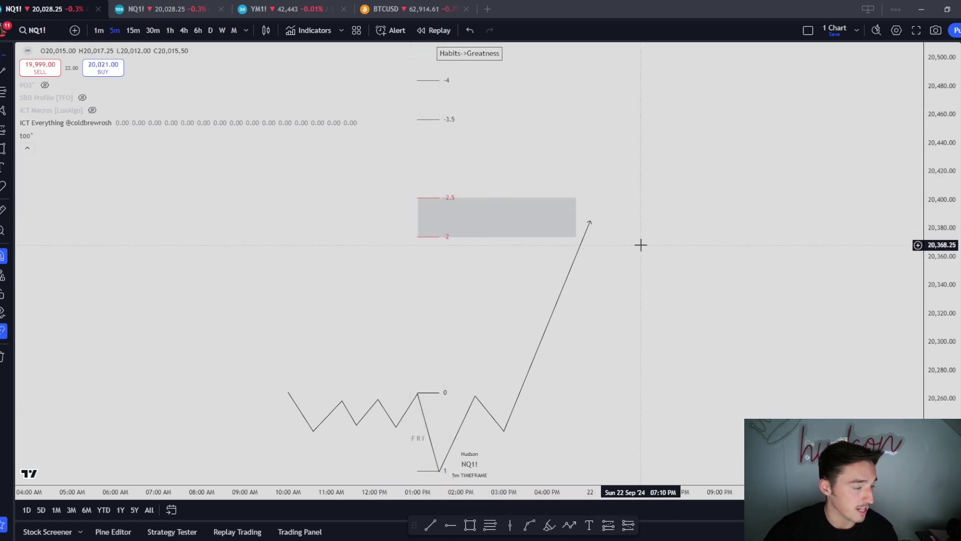
Draw a second Path beside the first arrow's tip: a short sideways zigzag at zone height followed by a drop to about 20,323.
left_click_drag(675, 254, 714, 239)
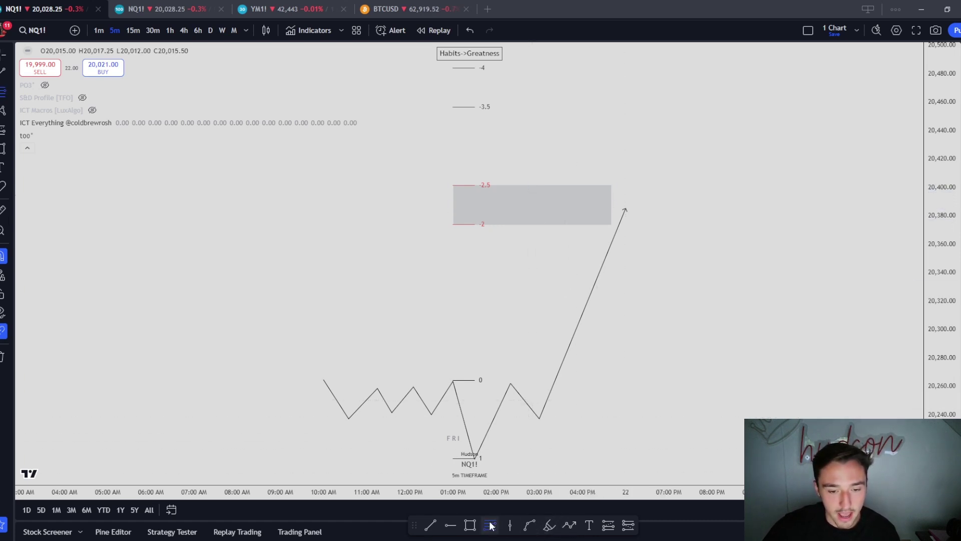
left_click(570, 525)
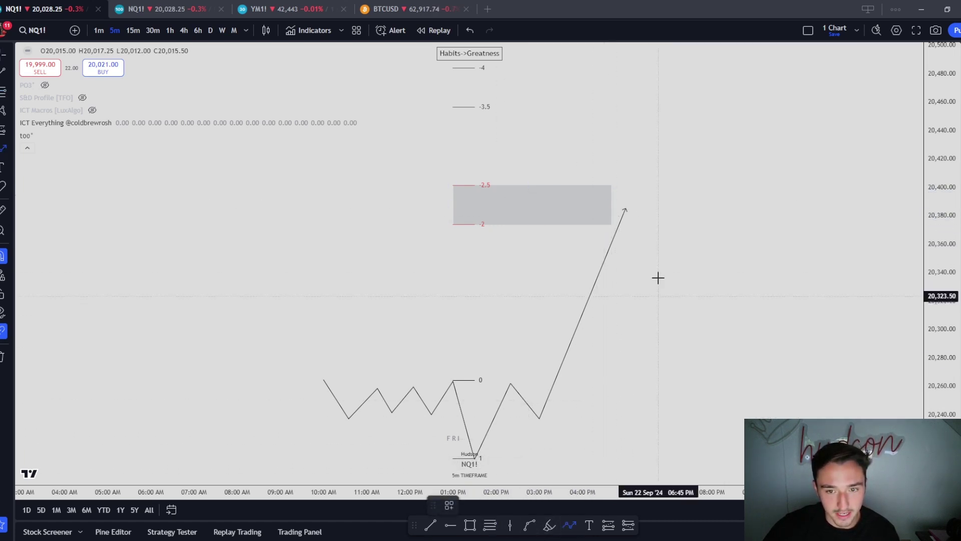
left_click(641, 206)
left_click(681, 220)
left_click(702, 200)
double_click(741, 295)
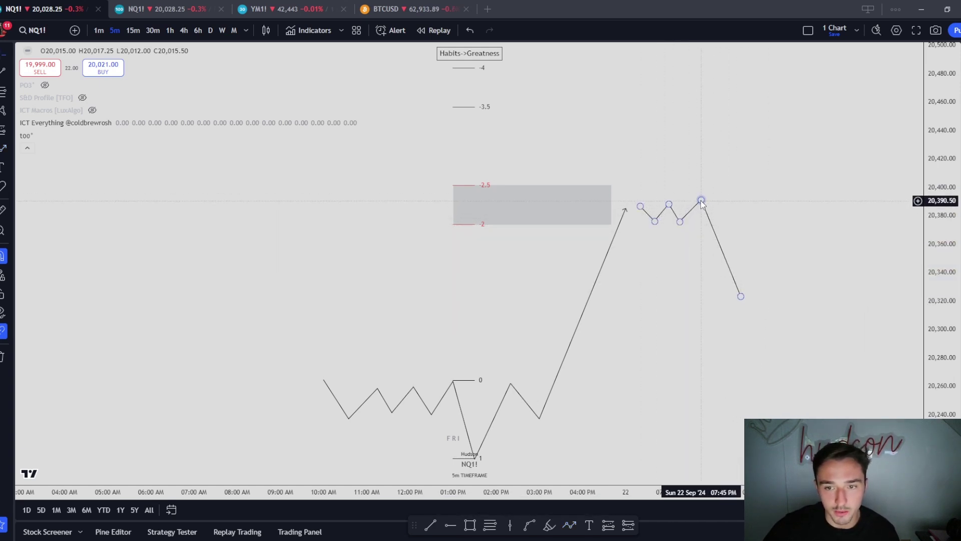
left_click_drag(701, 200, 694, 206)
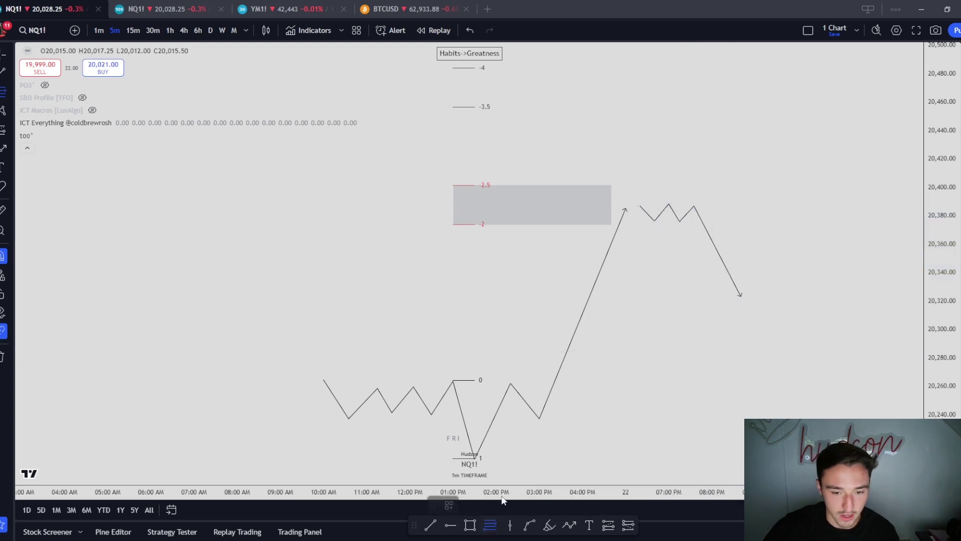
Place a Fib Retracement from the first path's low to the height of the second zigzag and apply the template showing only the 0.5 level.
left_click(467, 458)
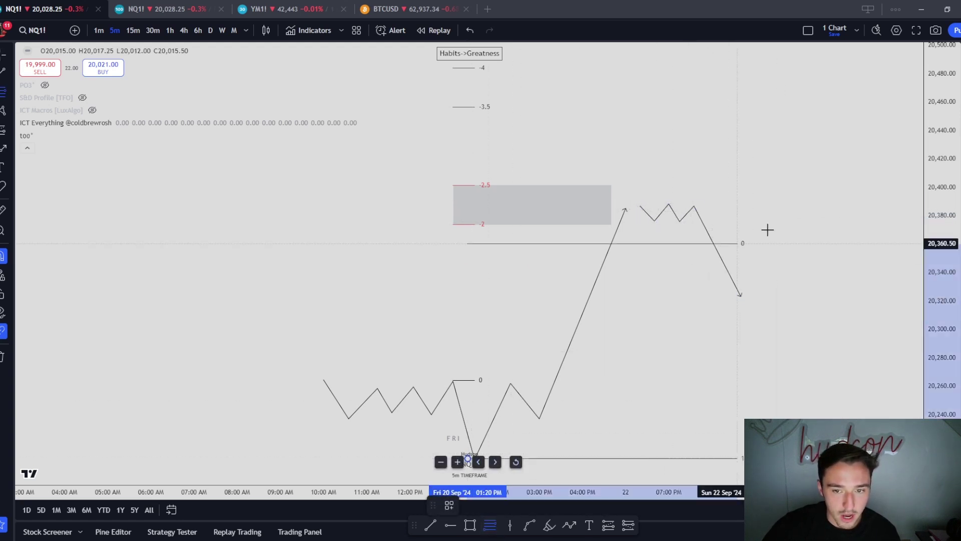
left_click(839, 207)
left_click(449, 505)
left_click(470, 465)
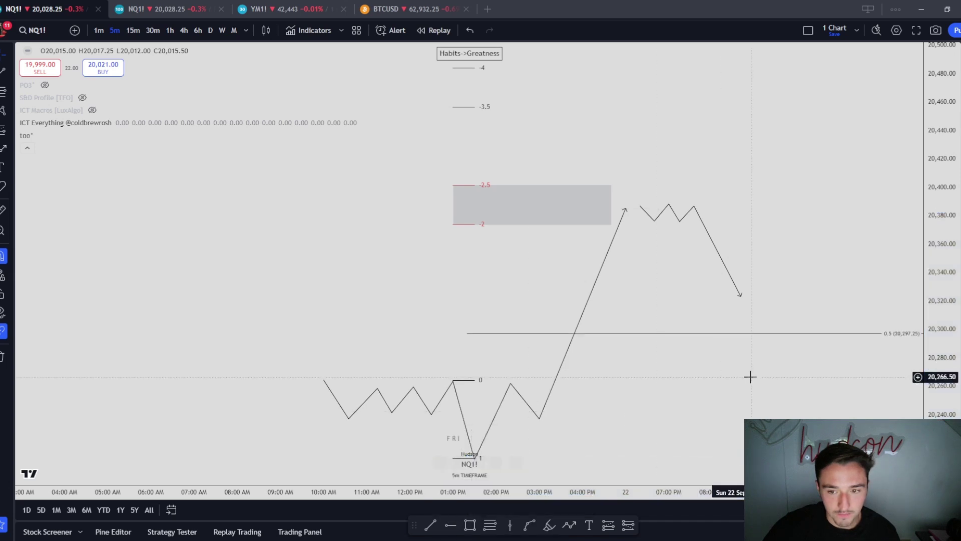
Extend the second path's drop to just below the 0.5 level, at about 20,290.
left_click(743, 295)
left_click_drag(743, 305, 751, 342)
left_click(803, 400)
Draw a thin shaded rectangle along the 0.5 level, from the first path's rally to beyond the second path's arrow.
left_click_drag(735, 435, 669, 389)
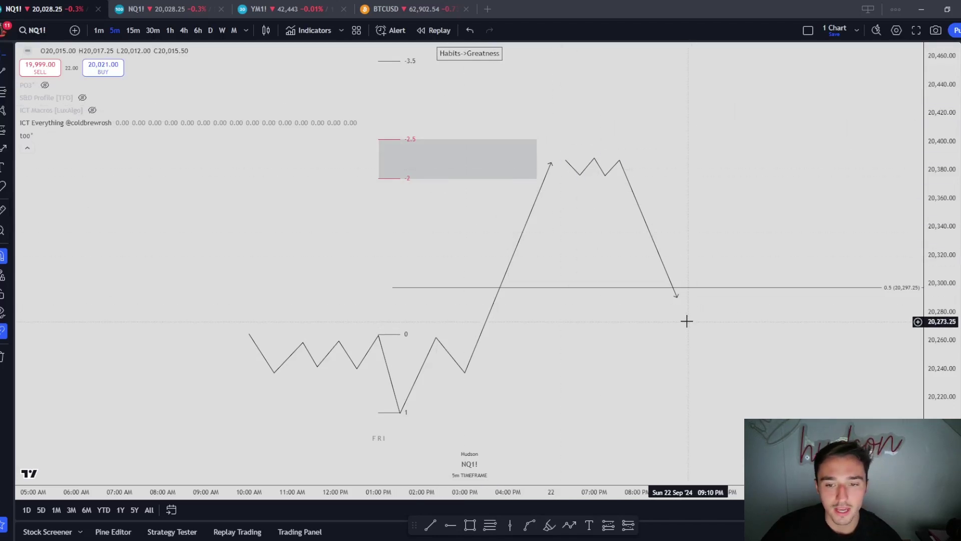
left_click(499, 286)
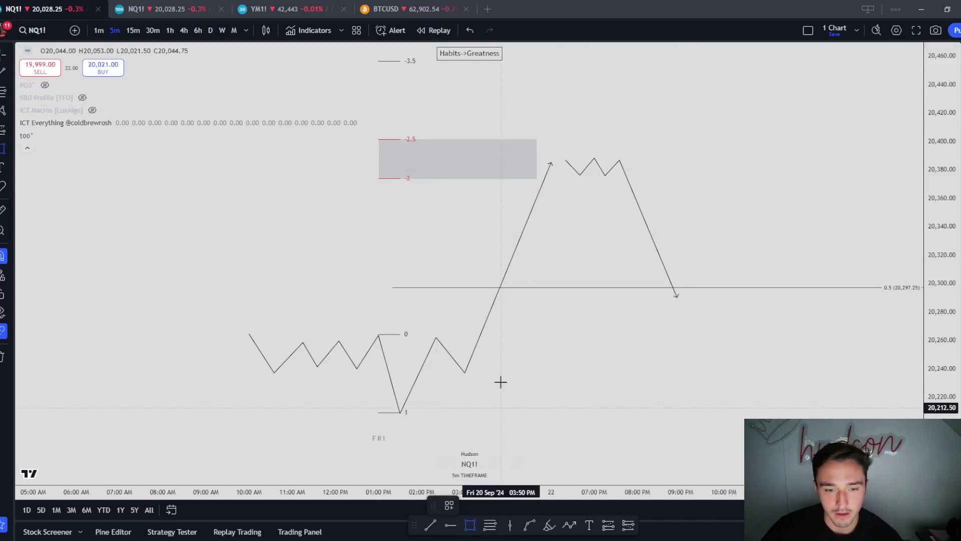
left_click(480, 299)
left_click(738, 286)
left_click(772, 401)
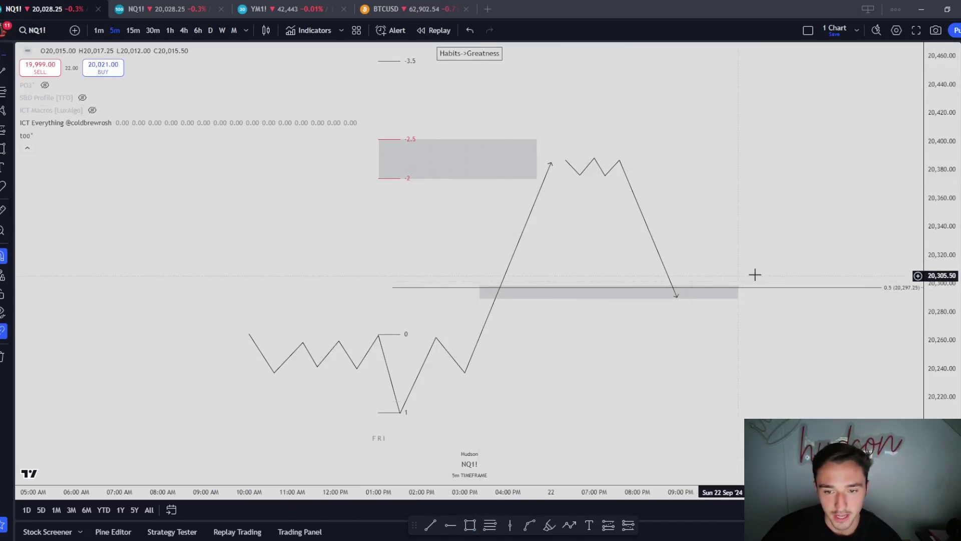
Draw a third Path from the second arrow's tip: a small bounce, a lower dip and a rally up to about 20,450.
left_click(571, 528)
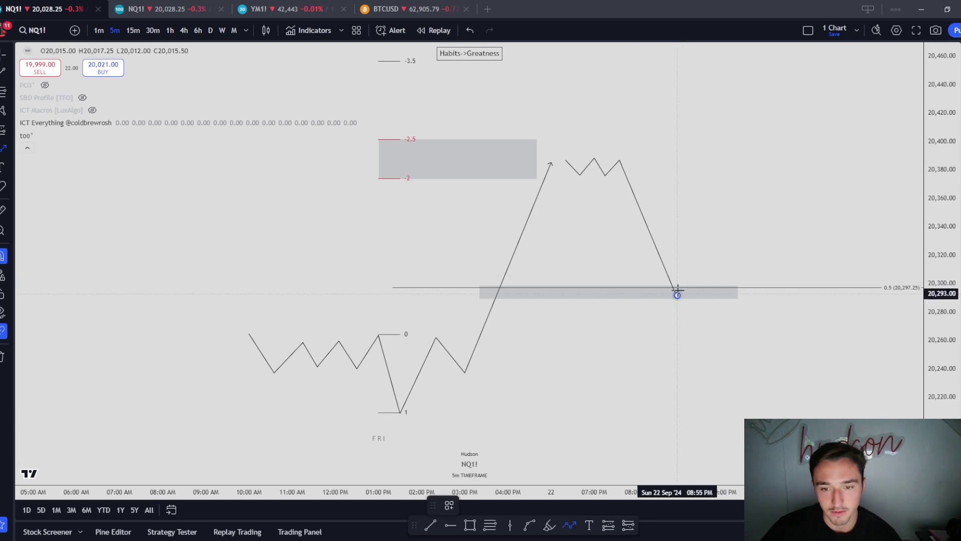
left_click(676, 294)
left_click(695, 264)
left_click(709, 345)
double_click(766, 160)
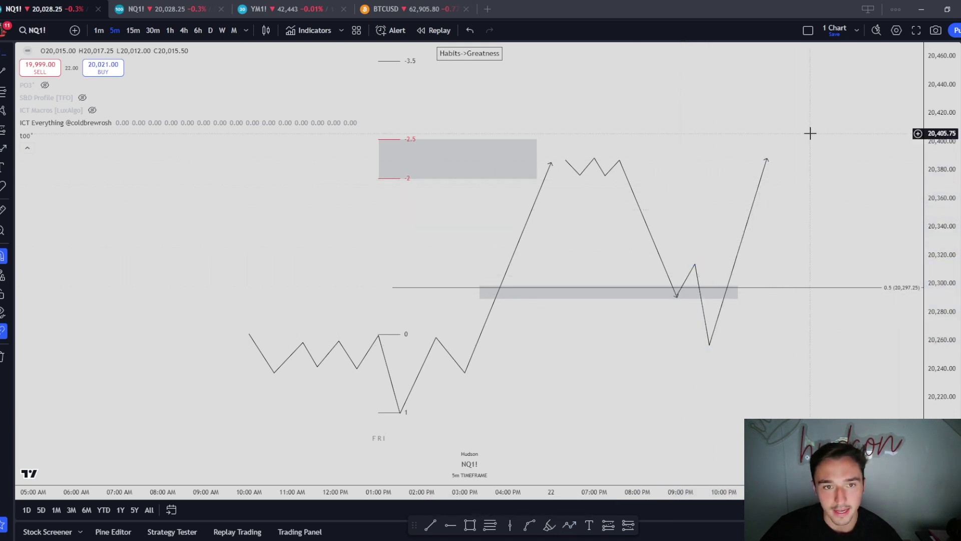
left_click_drag(848, 170, 774, 299)
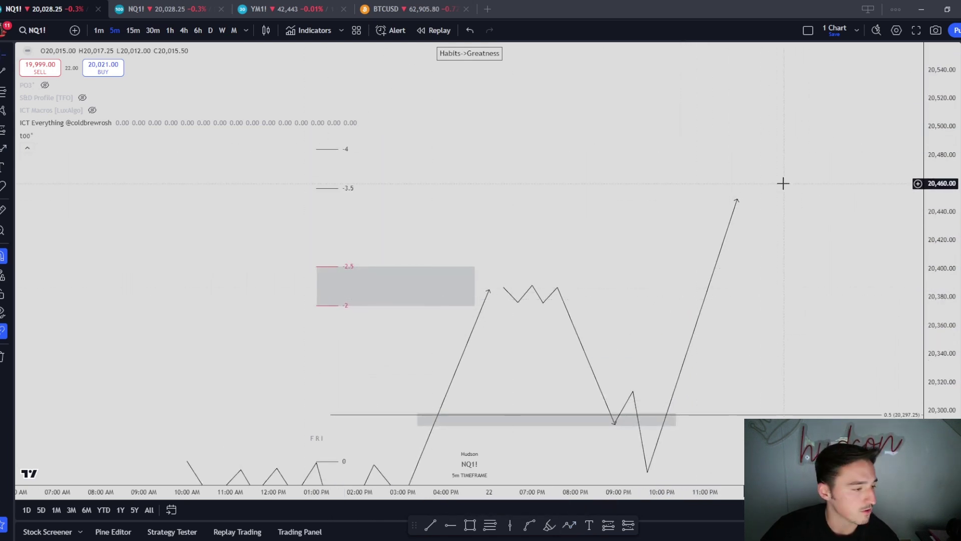
Extend the first path's final arrow above the shaded zone, up to about the -4 level.
left_click_drag(803, 245, 822, 181)
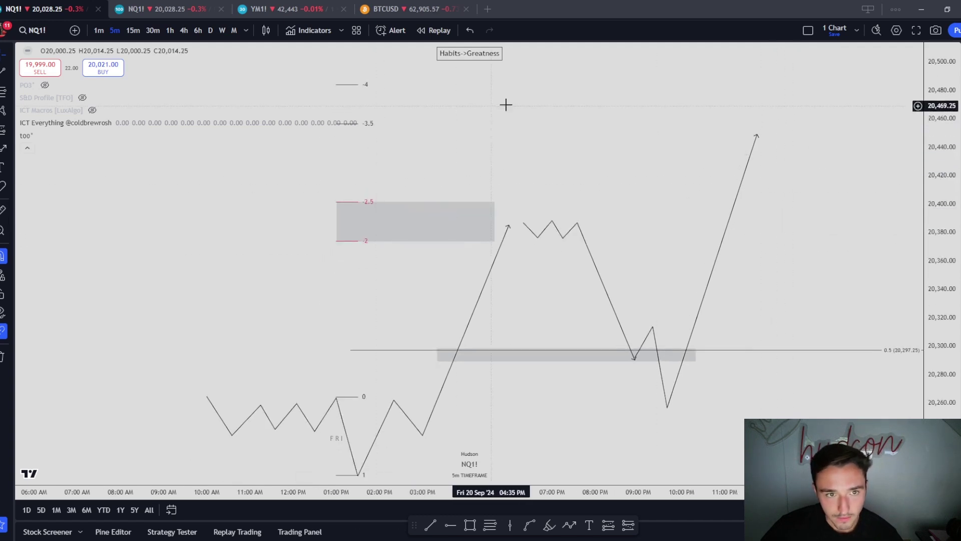
left_click_drag(456, 106, 496, 133)
left_click(551, 254)
left_click_drag(550, 253, 568, 221)
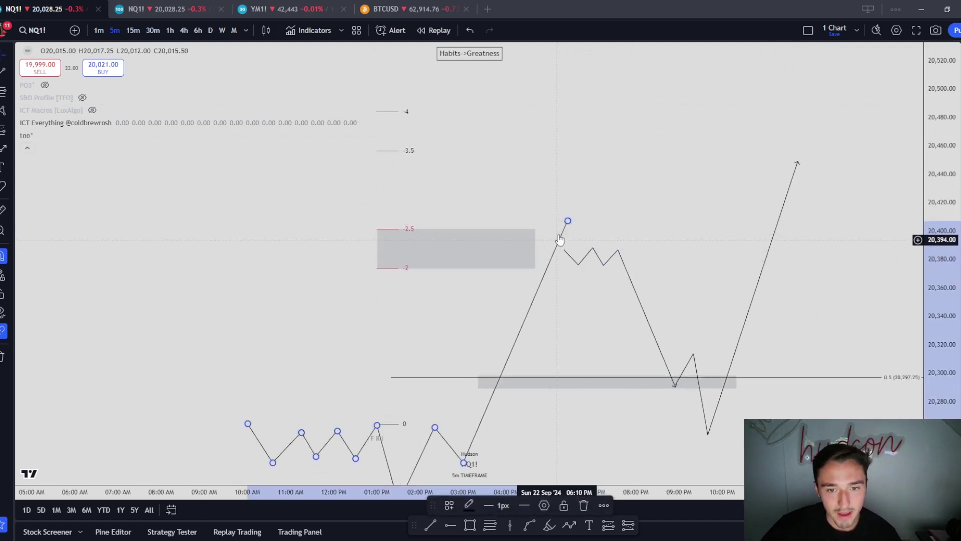
left_click(501, 381)
left_click_drag(568, 221, 596, 111)
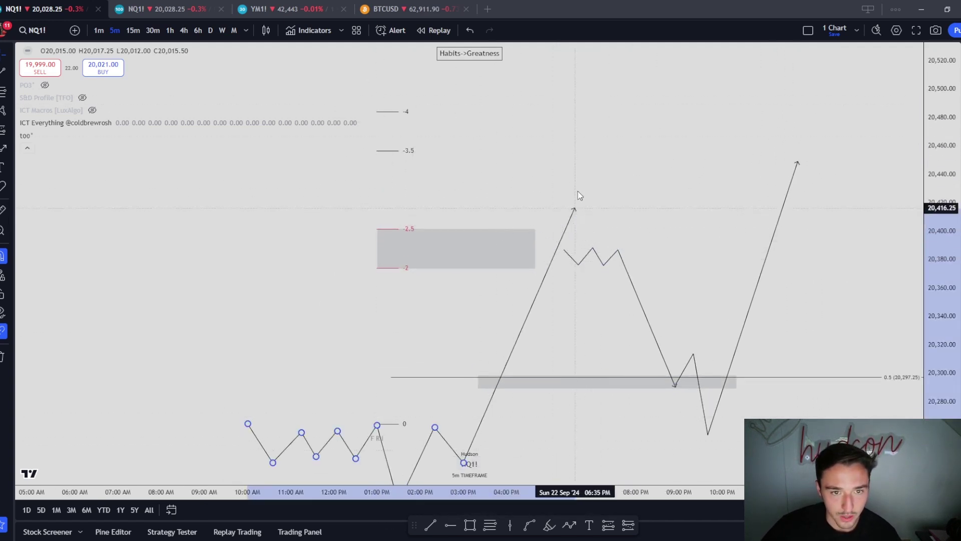
Delete the second and third paths and extend the first path's final arrow above the -4 level, up to about 20,505.
left_click(683, 178)
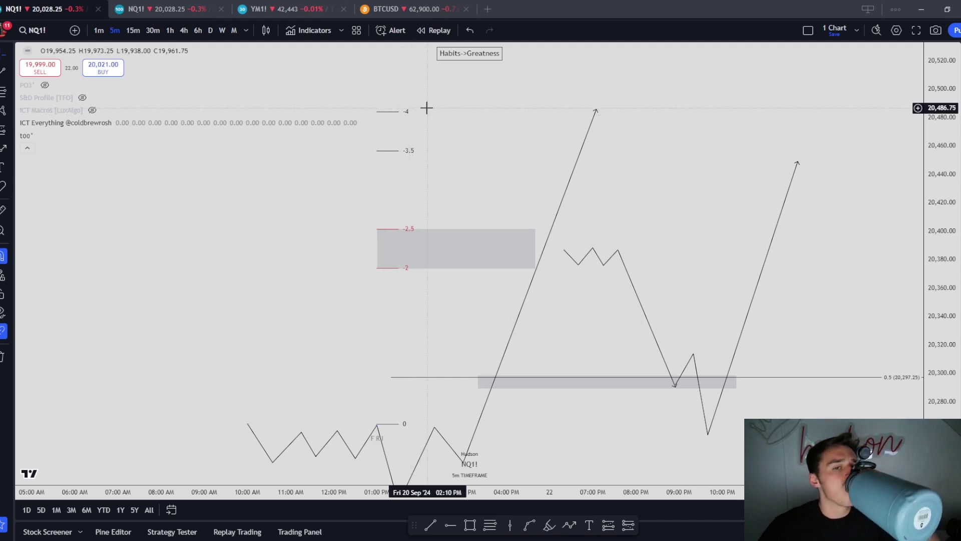
left_click(617, 249)
key("Delete")
mouse_move(595, 110)
left_mouse_down()
mouse_move(661, 69)
mouse_move(597, 117)
mouse_move(629, 56)
mouse_move(615, 115)
mouse_move(633, 81)
left_mouse_up()
left_click(787, 194)
key("Delete")
left_click(629, 112)
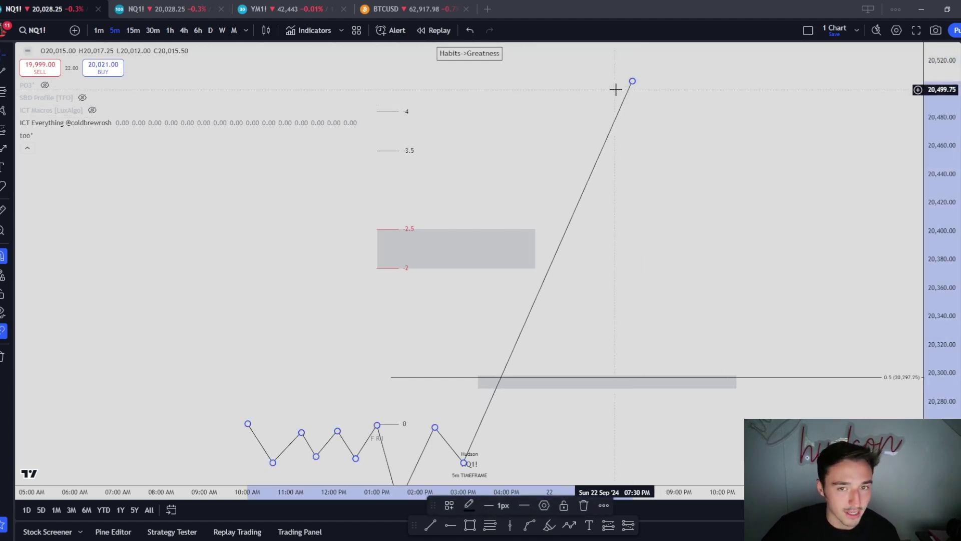
left_click(569, 526)
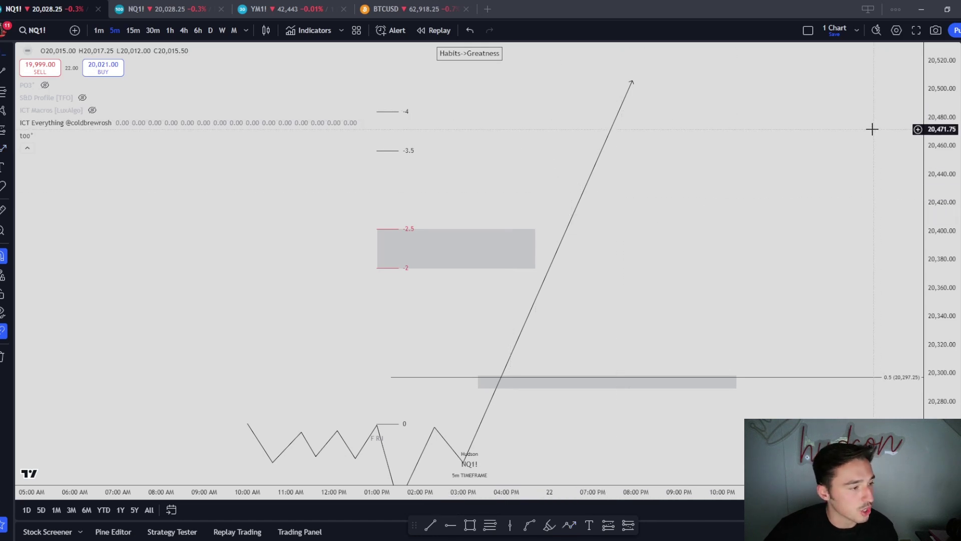
Delete all remaining illustration drawings together and reset the chart view to the latest candles.
left_click_drag(649, 318, 678, 249)
left_click_drag(322, 435, 815, 75)
key("Delete")
key("alt+r")
left_click_drag(821, 237, 576, 226)
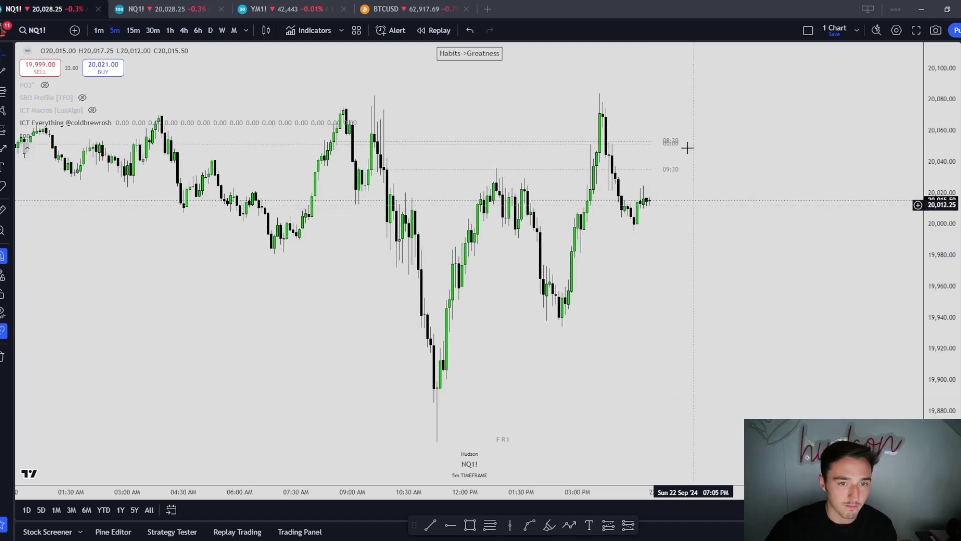
Collapse the indicator legend and show Thursday's and Friday's candles on the 15-minute timeframe.
left_click(26, 147)
left_click_drag(511, 229, 622, 228)
scroll(670, 227, "down", 3)
left_click(133, 32)
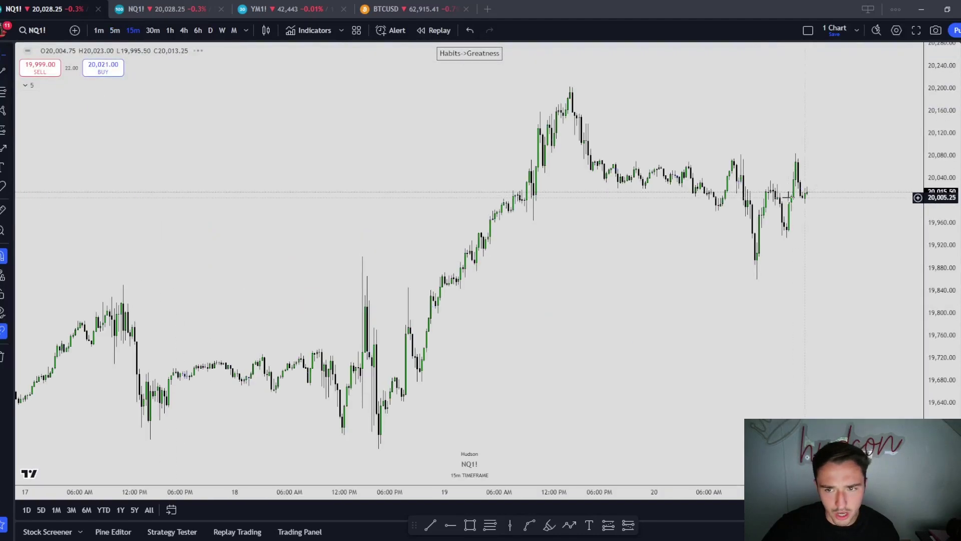
left_click_drag(812, 197, 589, 224)
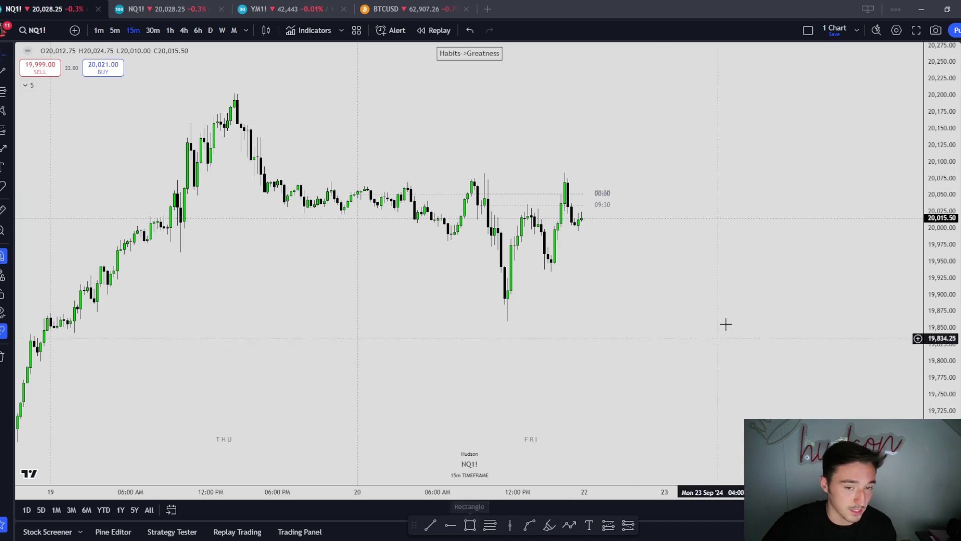
scroll(771, 333, "up", 5)
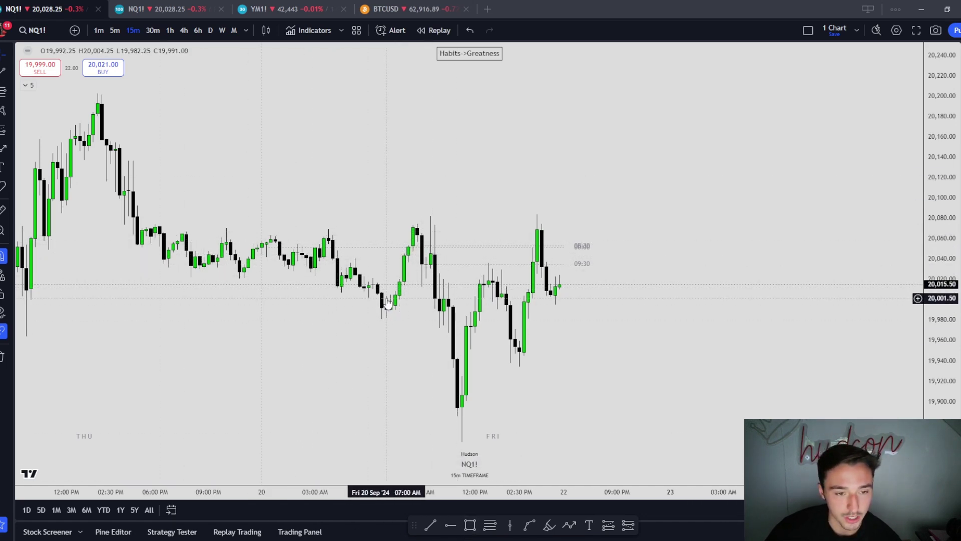
left_click_drag(437, 300, 535, 299)
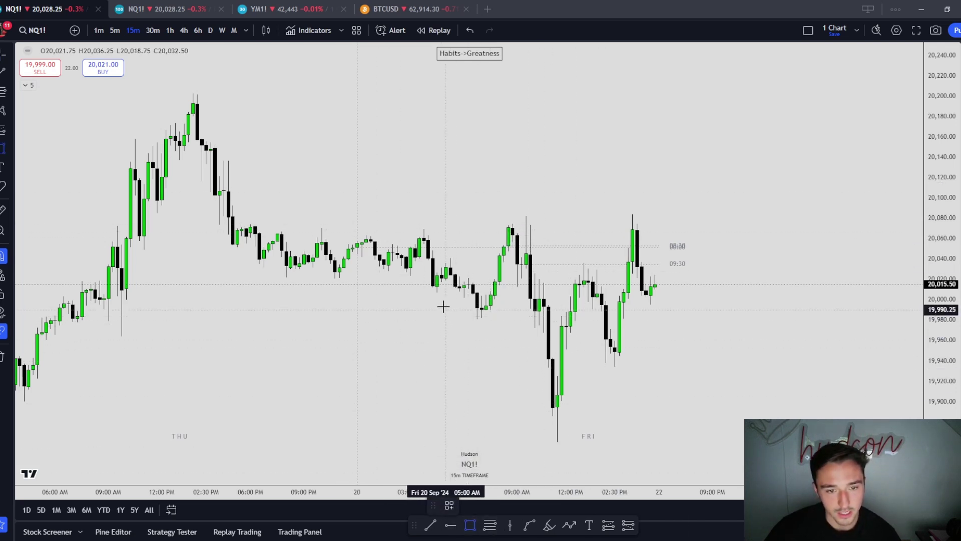
Draw a shaded rectangle around the overnight consolidation from Thursday 04:45 PM to early Friday, spanning 20,070.50 down to about 19,980.
left_click_drag(432, 285, 246, 228)
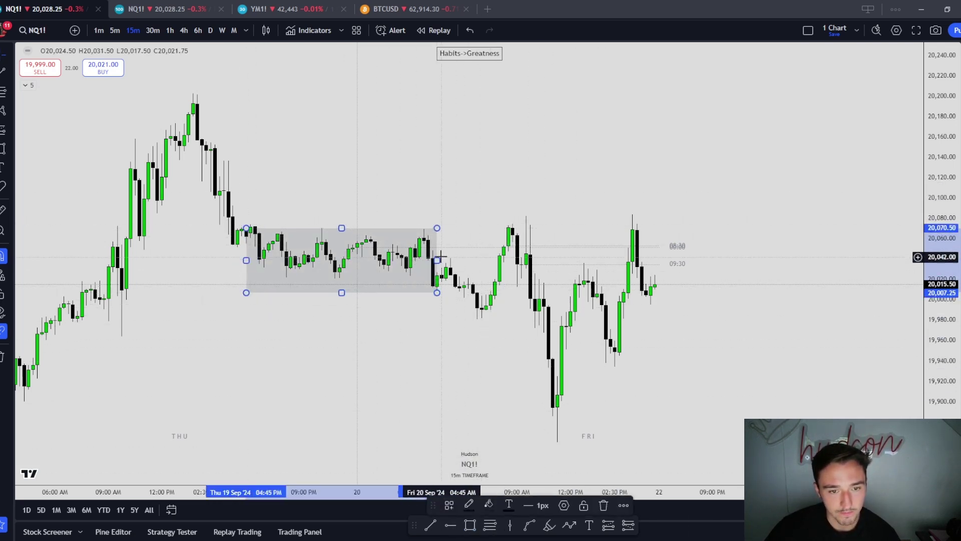
left_click_drag(438, 260, 495, 260)
left_click_drag(494, 293, 495, 319)
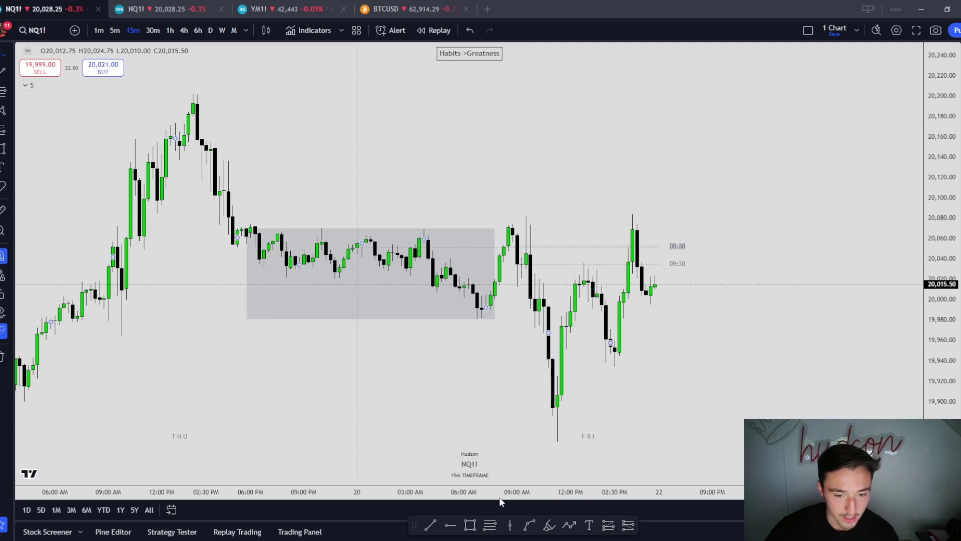
Draw a Fib Retracement from Friday's 20,082.50 high to the low just before it at about 20,012, with the Standard Deviations template.
left_click(526, 215)
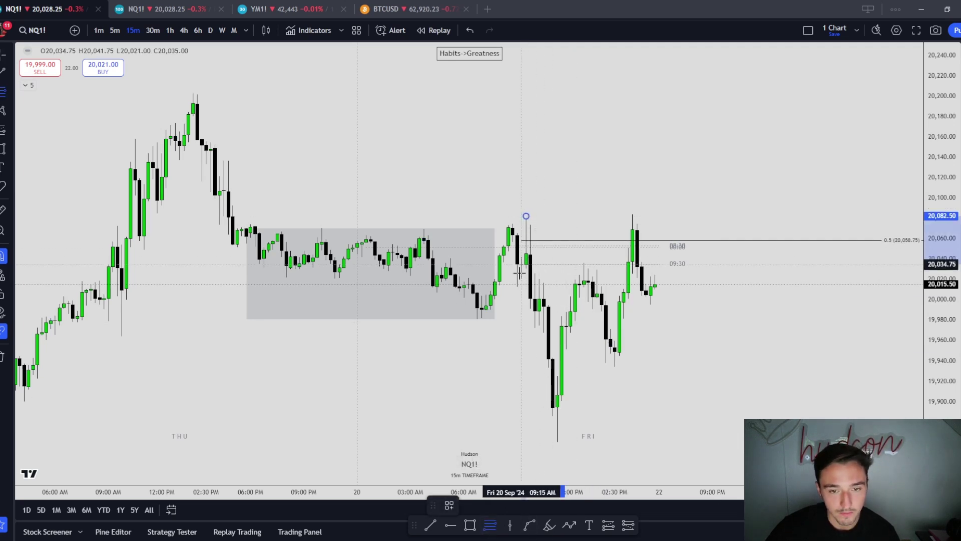
left_click(517, 287)
left_click(448, 505)
left_click(462, 514)
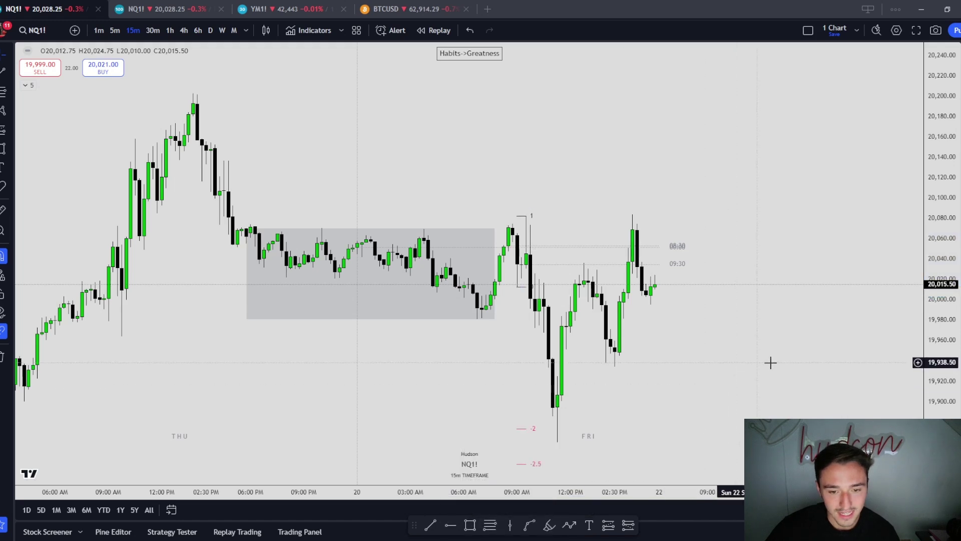
left_click_drag(941, 425, 941, 431)
left_click_drag(656, 409, 652, 345)
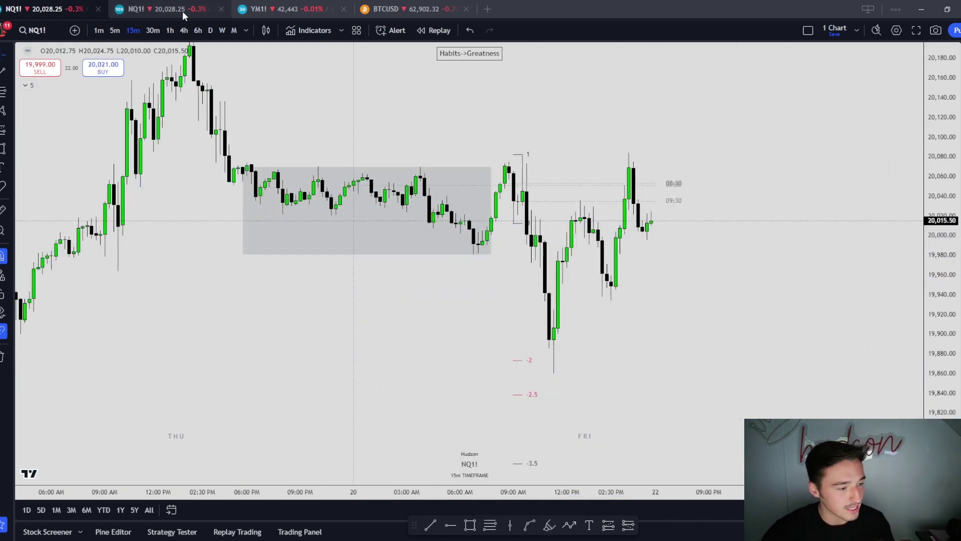
On the 4-hour timeframe, draw a horizontal trend line from the 17 September low at about 19,575 and apply the TS template.
left_click(185, 30)
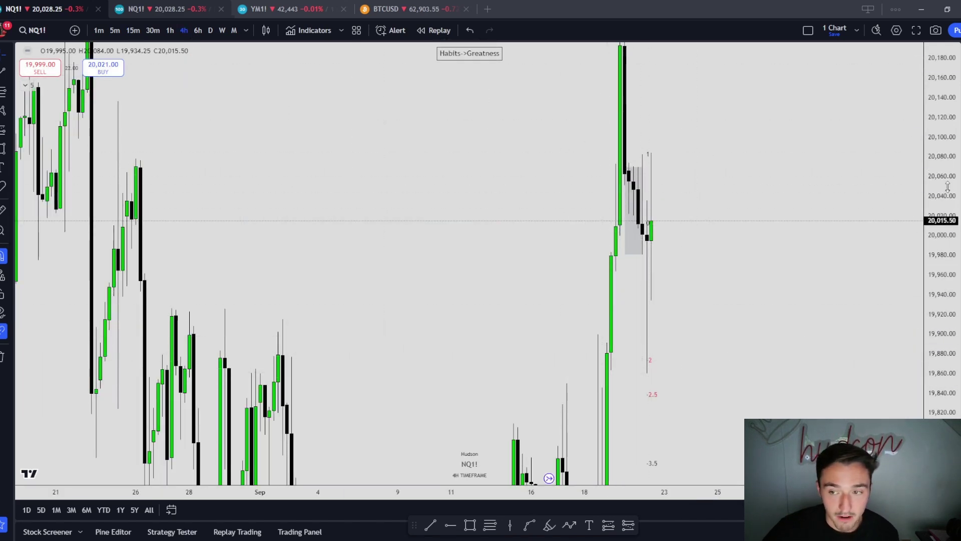
left_click_drag(950, 197, 950, 346)
left_click_drag(847, 298, 751, 199)
left_click_drag(932, 112, 932, 173)
left_click_drag(741, 121, 720, 171)
left_click(442, 436)
left_click(495, 435)
left_click(449, 505)
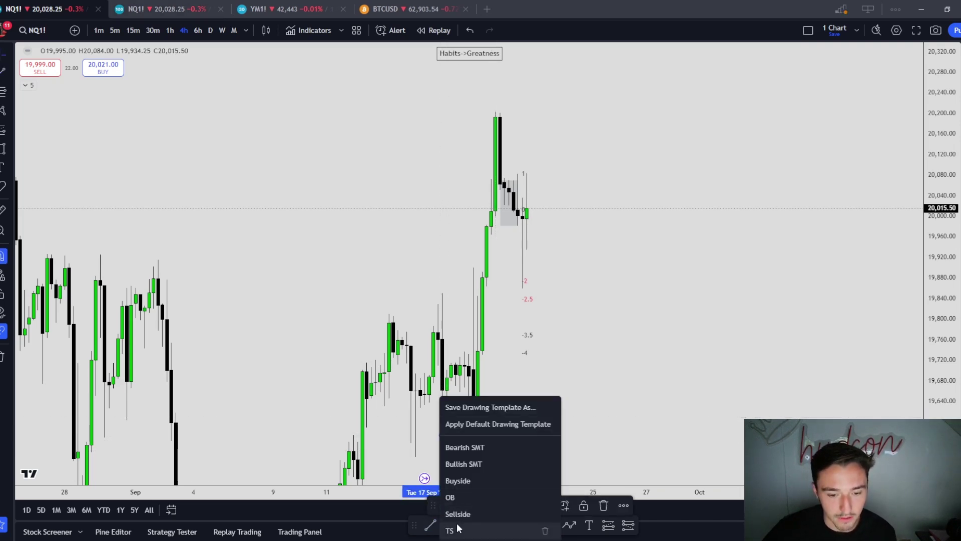
left_click(453, 525)
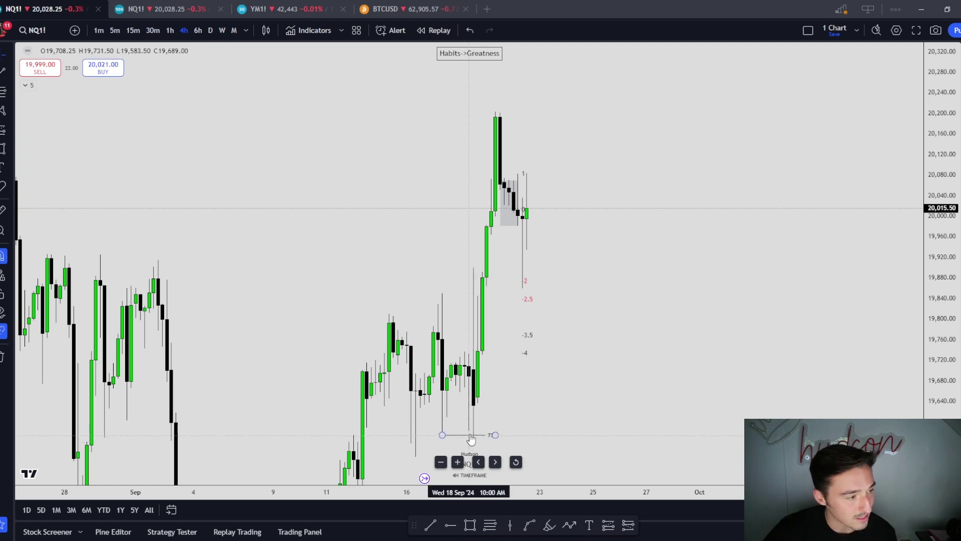
Draw a Fib Retracement between the 18 September low and the 20,203 high, and apply the CE/MT template.
key("alt+f")
left_click(497, 111)
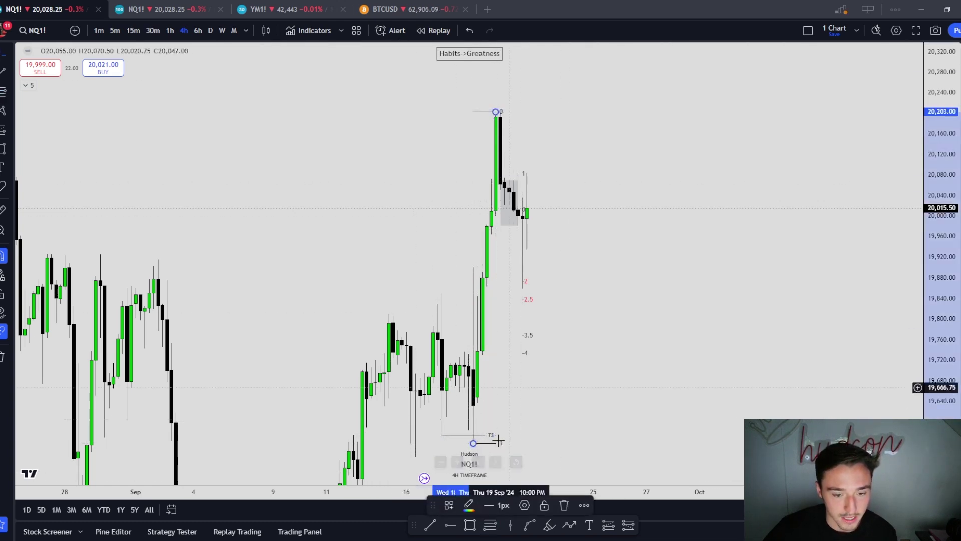
left_click(449, 504)
left_click(454, 501)
left_click(452, 503)
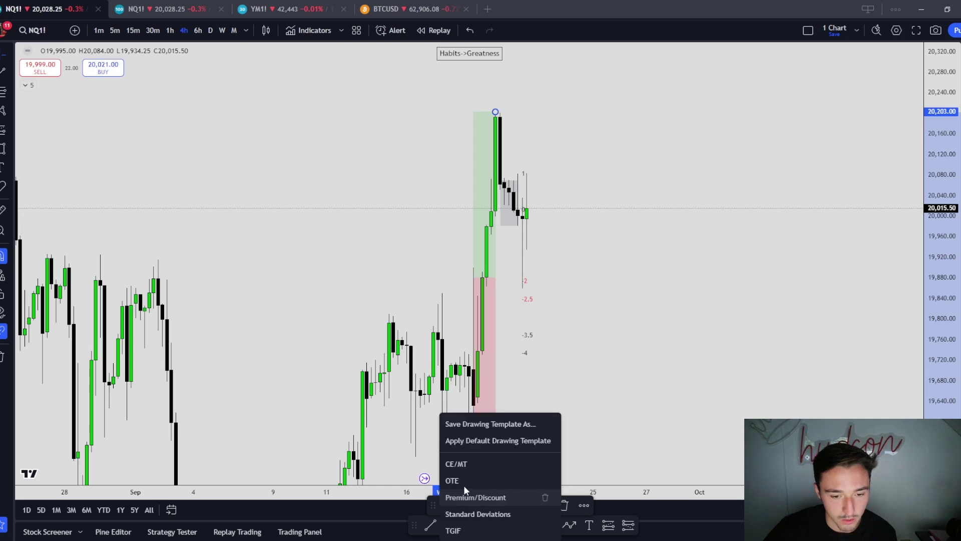
left_click(473, 459)
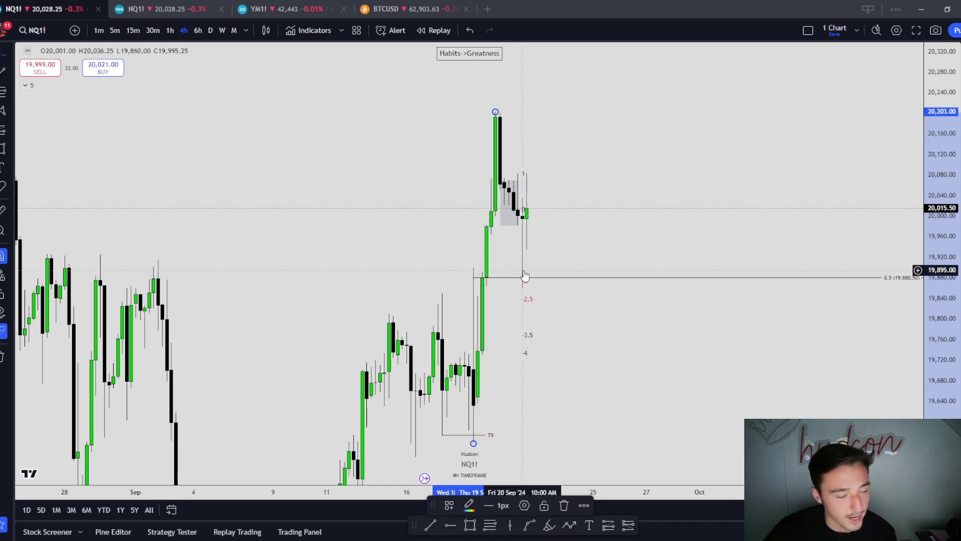
Examine Friday's drop into the 0.5 level and the -2 projection on the 5-minute timeframe.
left_click(115, 30)
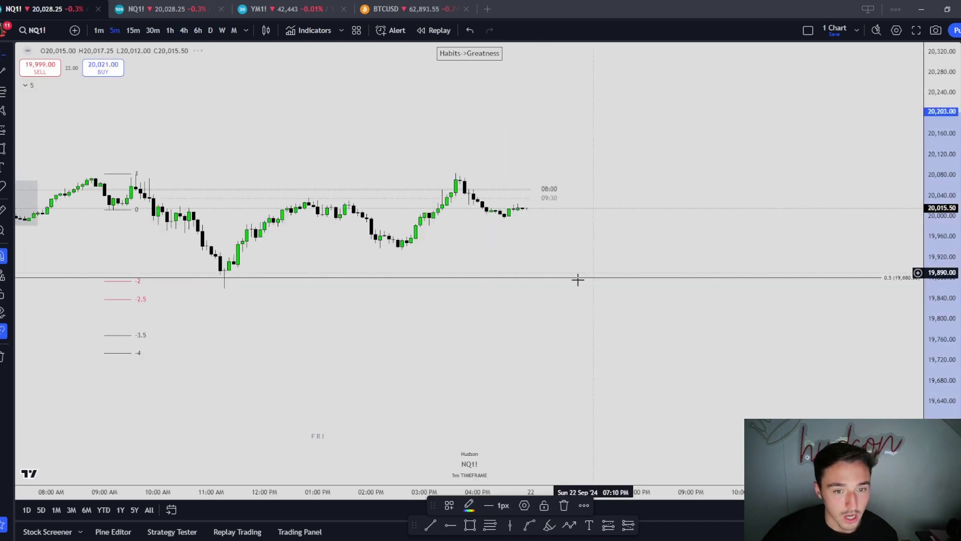
left_click_drag(951, 393, 947, 157)
left_click_drag(564, 149, 582, 248)
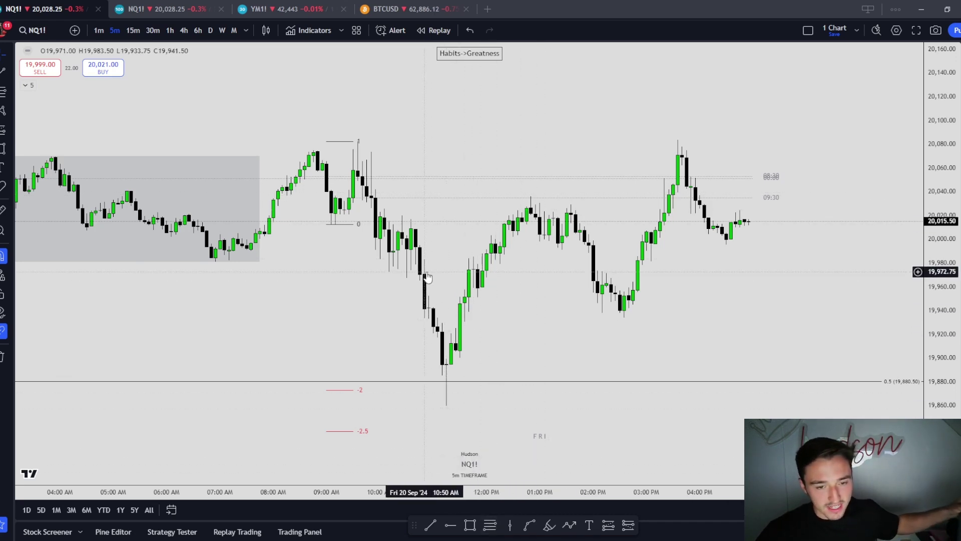
On the 1-minute timeframe, draw a Fib Retracement from the 19,860 low to about 19,929 with the Standard Deviations template.
left_click(100, 31)
scroll(431, 310, "down", 6)
scroll(522, 375, "left", 10)
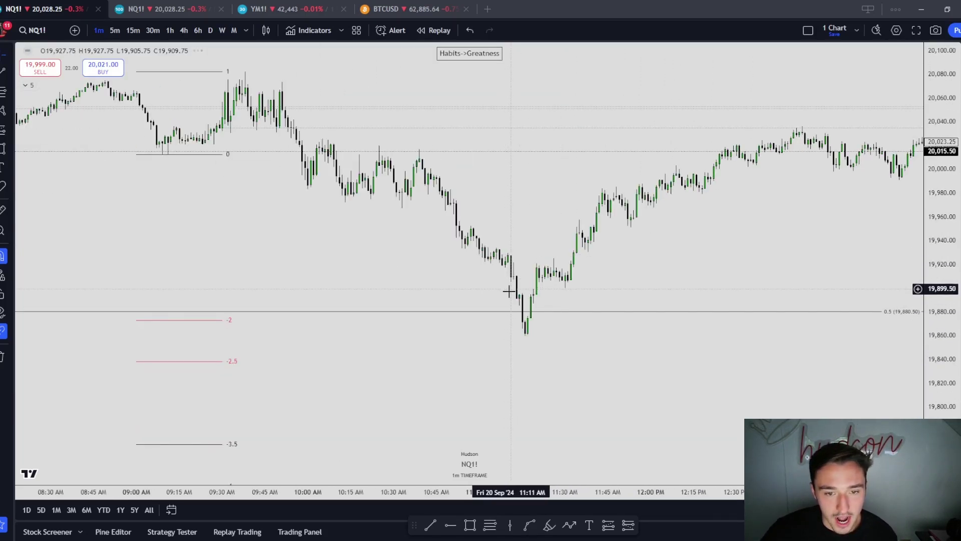
left_click(525, 341)
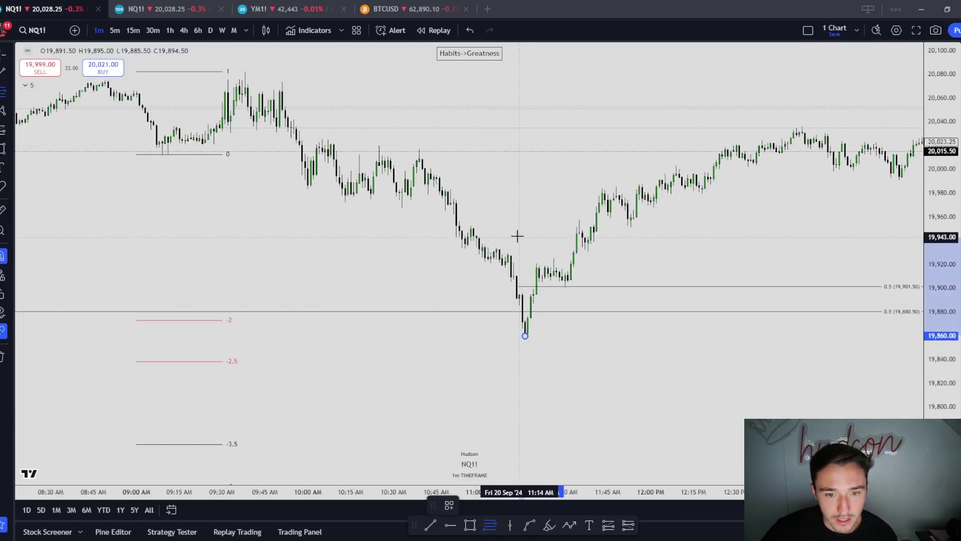
left_click(509, 255)
left_click(469, 506)
left_click(451, 506)
left_click(461, 514)
left_click_drag(719, 212, 698, 259)
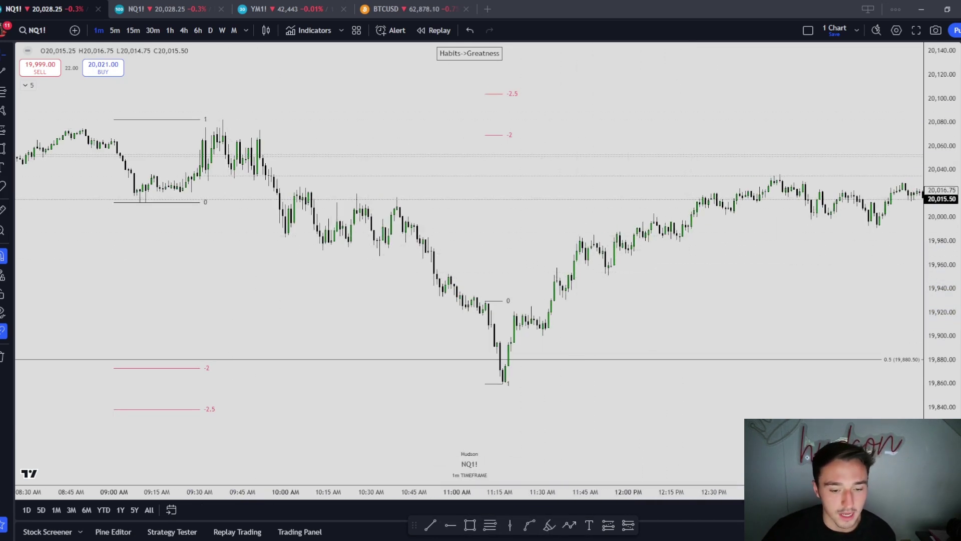
Draw a horizontal ray from Friday's morning high at 20,082.50 and follow it to the afternoon rally.
left_click(450, 525)
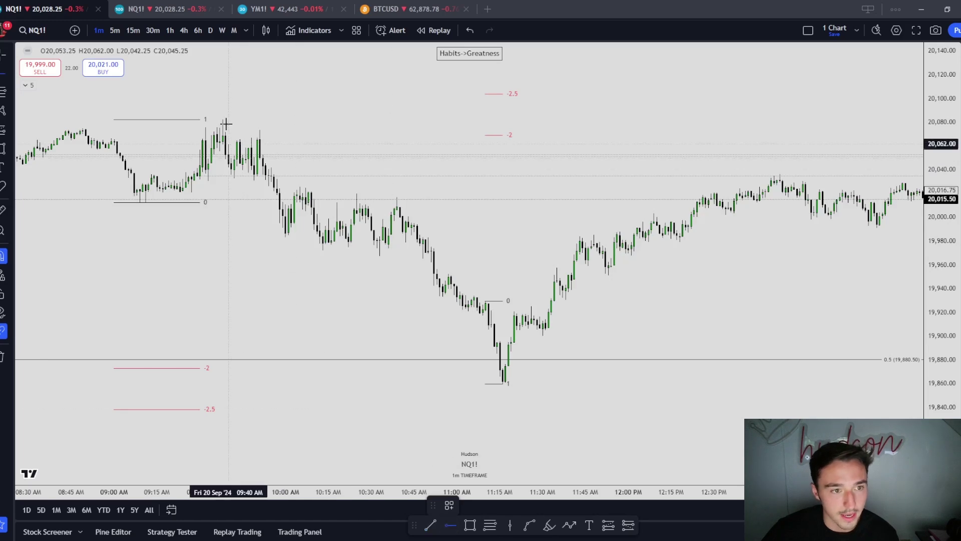
left_click(225, 131)
left_click_drag(225, 131, 222, 119)
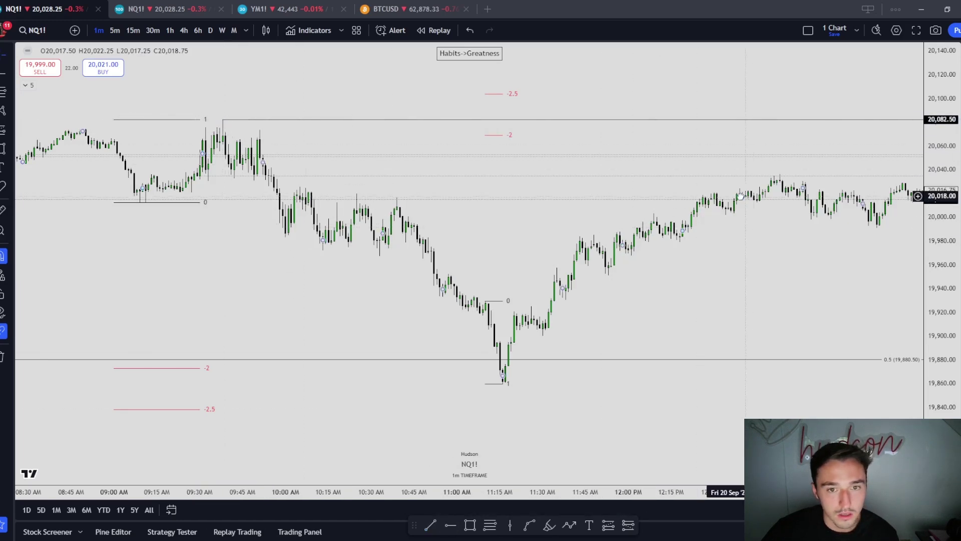
left_click_drag(757, 196, 393, 224)
left_click_drag(794, 231, 596, 160)
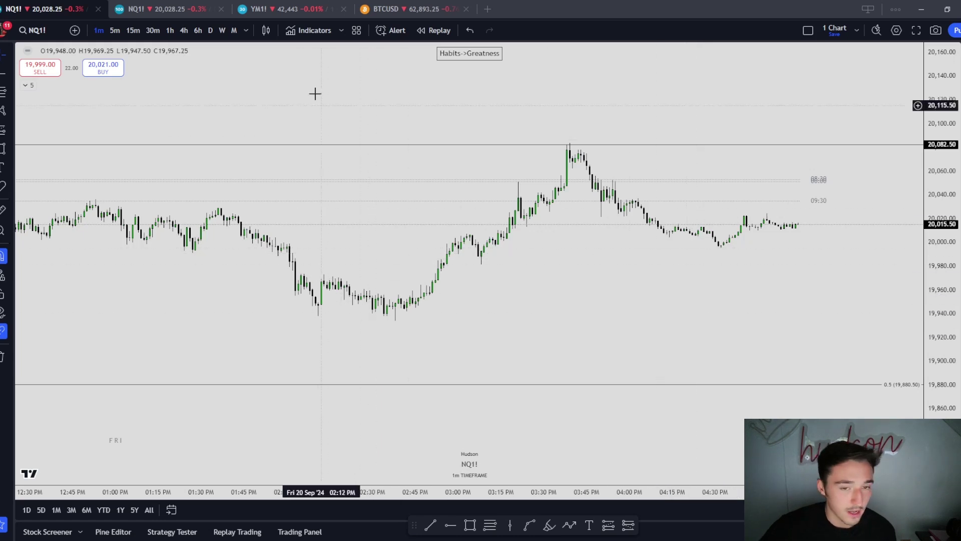
scroll(536, 155, "down", 5)
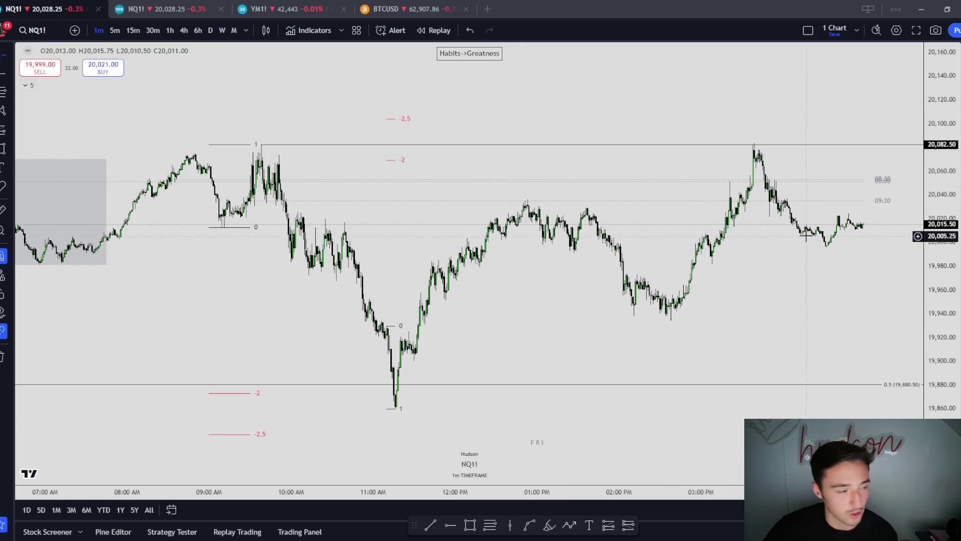
Remove all drawings from the chart.
right_click(464, 104)
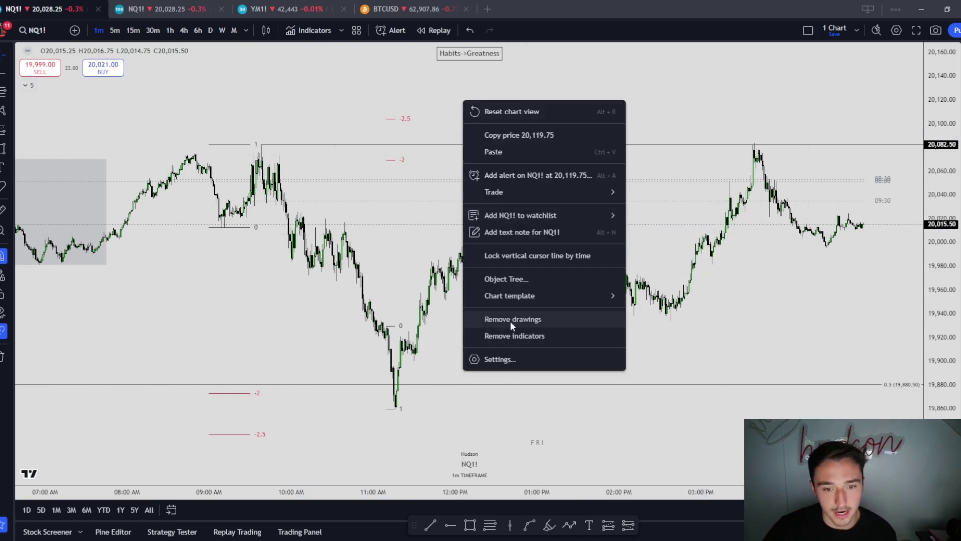
left_click(509, 320)
Switch to the 15-minute timeframe and start a bar replay from Thursday 19 September at about 03:15 PM.
left_click(133, 29)
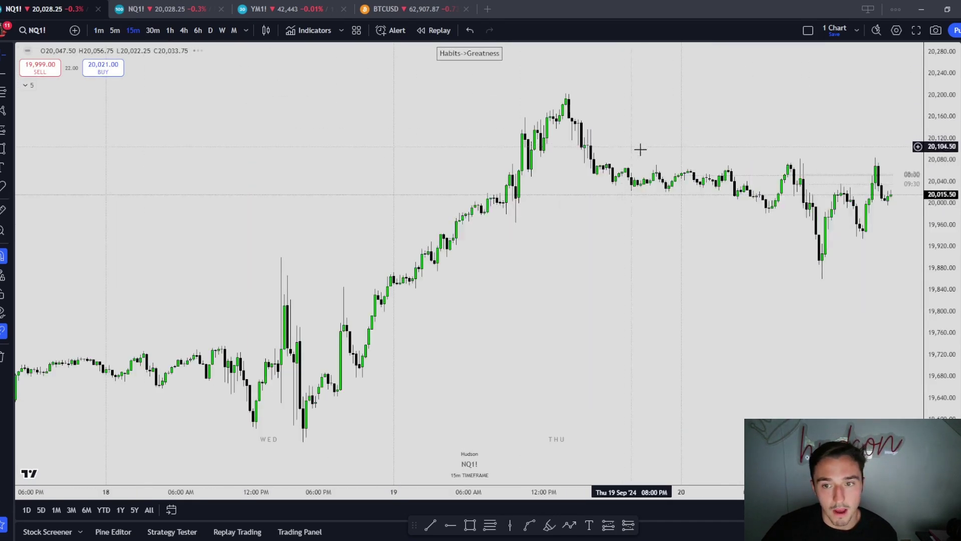
left_click_drag(354, 216, 691, 235)
left_click_drag(800, 238, 736, 223)
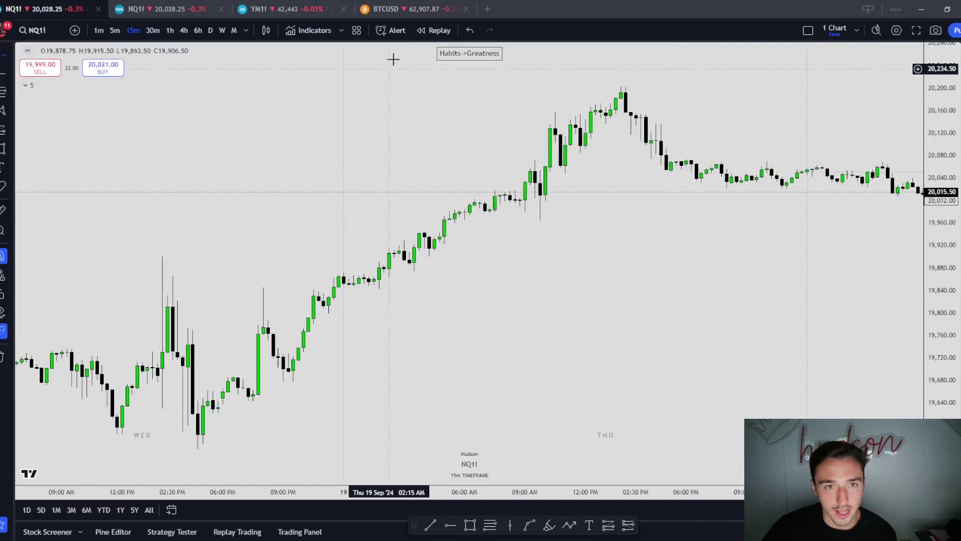
left_click(429, 31)
left_click(655, 201)
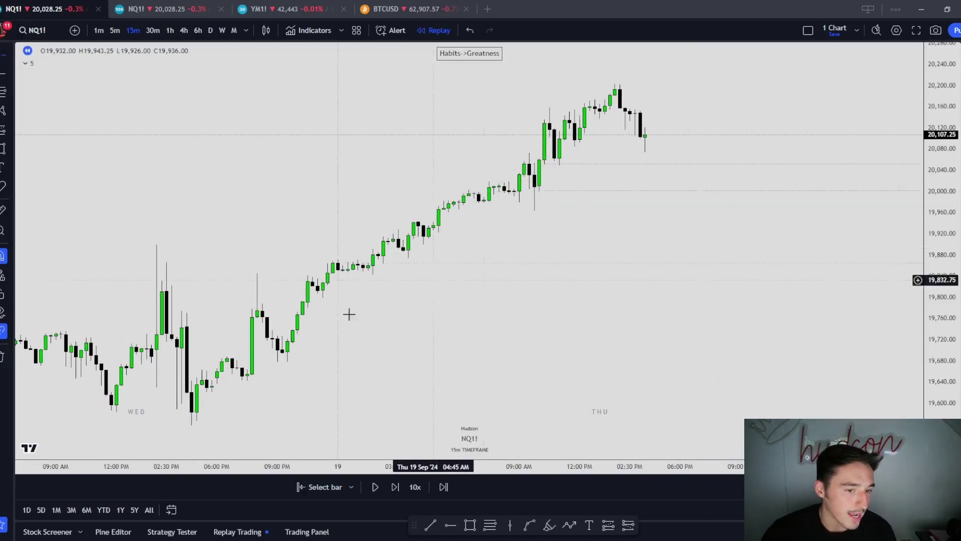
Show the S&D Profile indicator and measure the rise from the Asia session low at 19,678 to 20,057.25 on Thursday 09:15 AM.
left_click(26, 63)
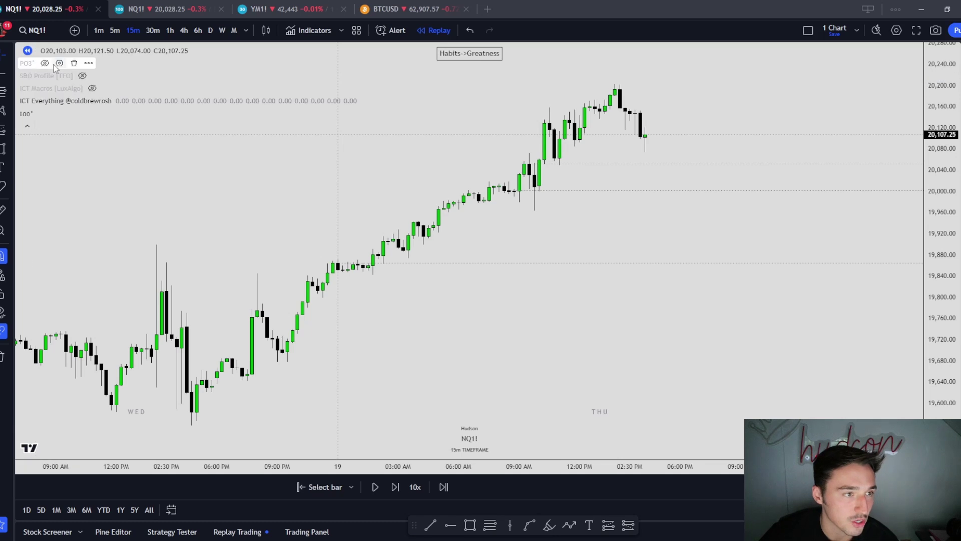
left_click(82, 75)
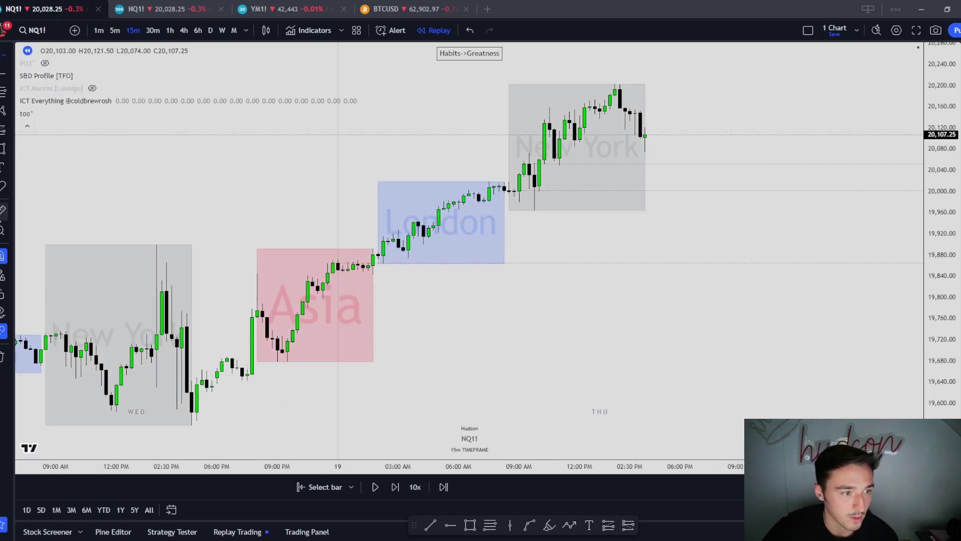
left_click(278, 361, "shift")
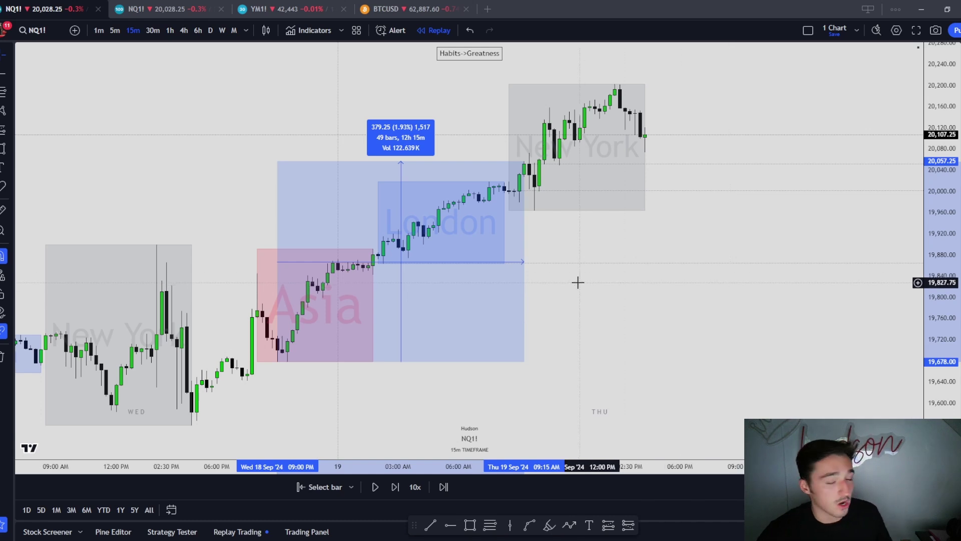
Switch to the 5-minute timeframe and hide the S&D Profile indicator.
left_click(692, 260)
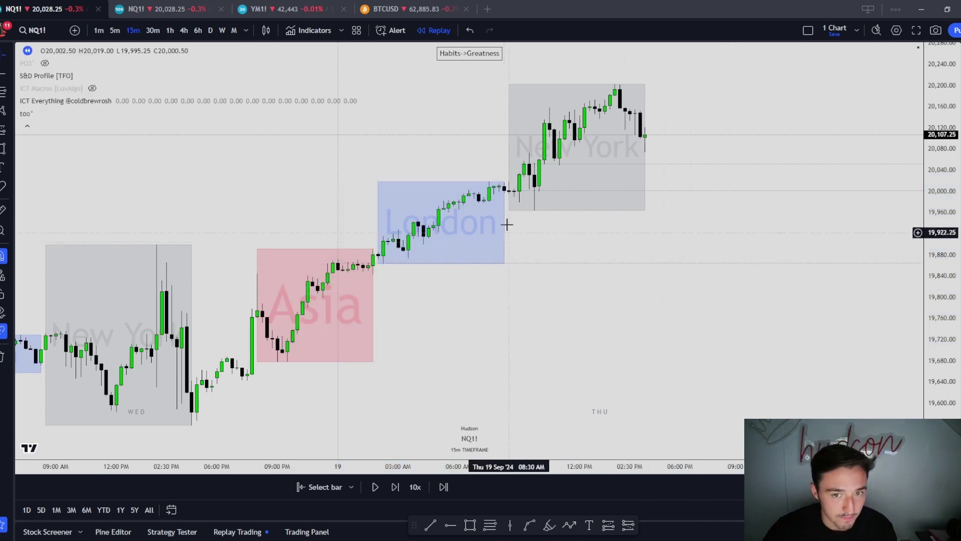
left_click(114, 31)
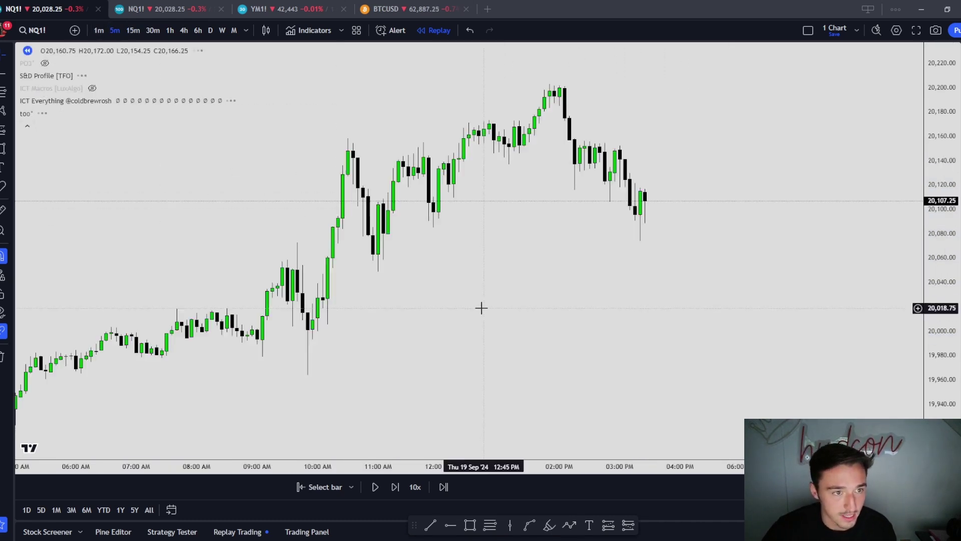
left_click(82, 76)
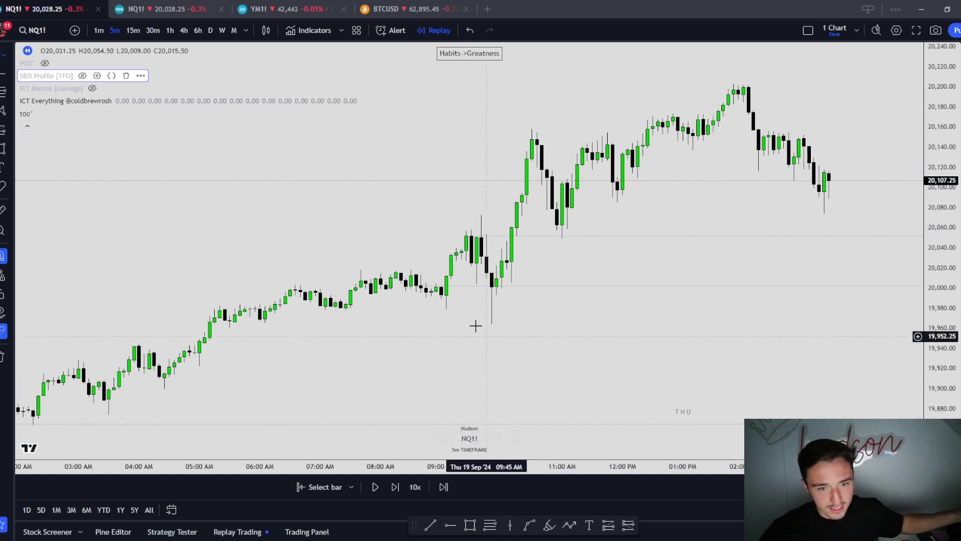
Switch to the 1-hour timeframe and examine the rise into Thursday 19 September.
left_click(171, 31)
scroll(682, 373, "up", 4)
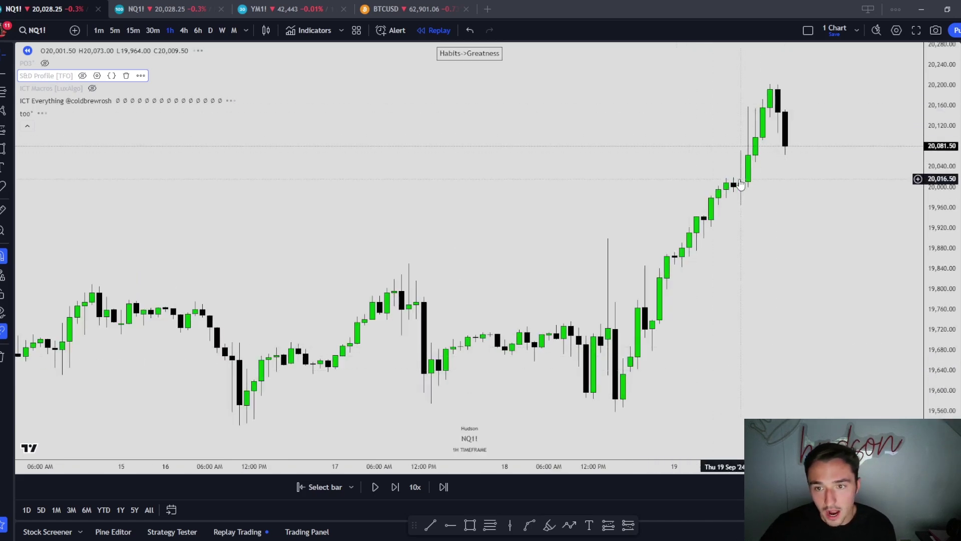
left_click_drag(817, 254, 638, 277)
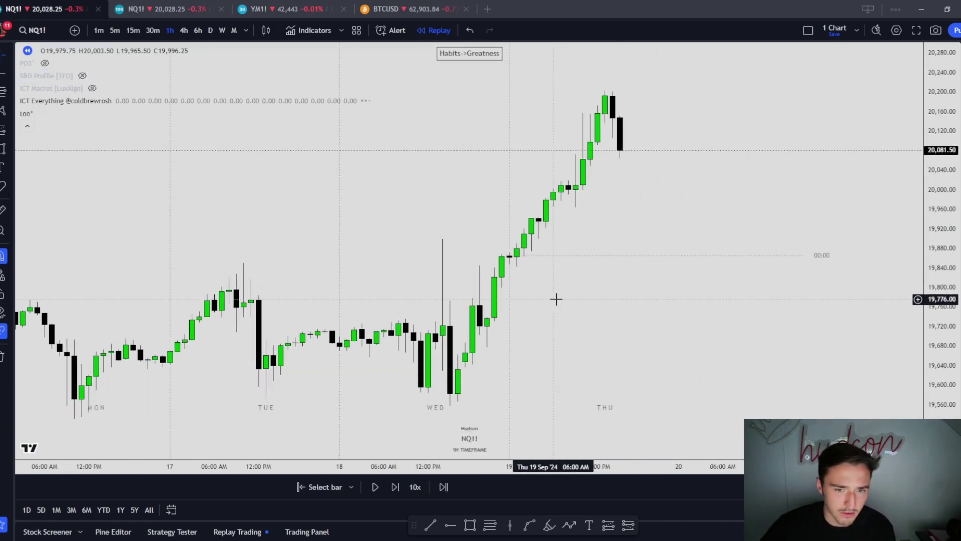
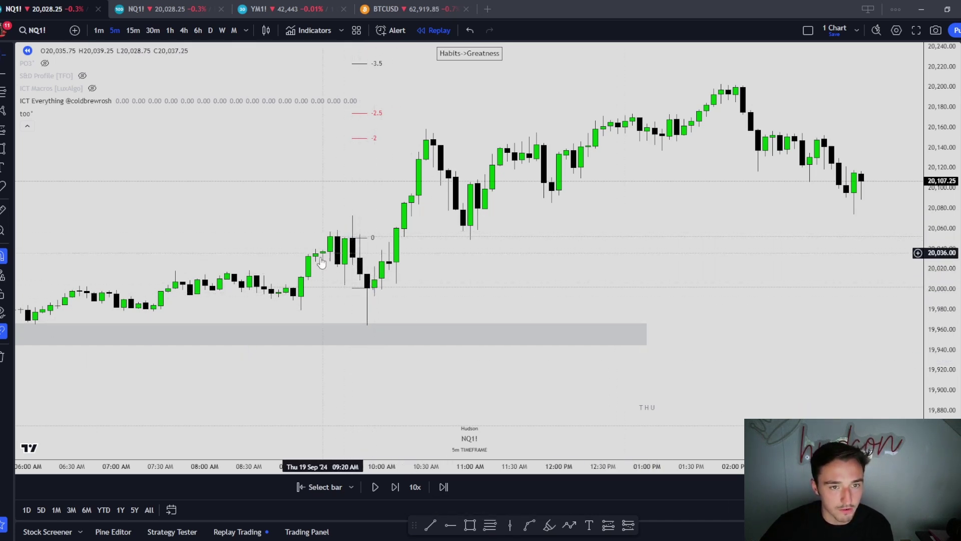
Stretch the Fib to Thursday's candle wicks, from the 19,964 low at 09:50 AM to the 20,073 high at 09:40 AM.
left_click_drag(368, 288, 367, 326)
left_click_drag(353, 238, 354, 222)
left_click(573, 216)
scroll(621, 225, "down", 6)
mouse_move(651, 238)
left_mouse_down()
mouse_move(614, 273)
mouse_move(576, 249)
left_mouse_up()
left_click_drag(949, 279, 949, 233)
left_click_drag(816, 165, 791, 314)
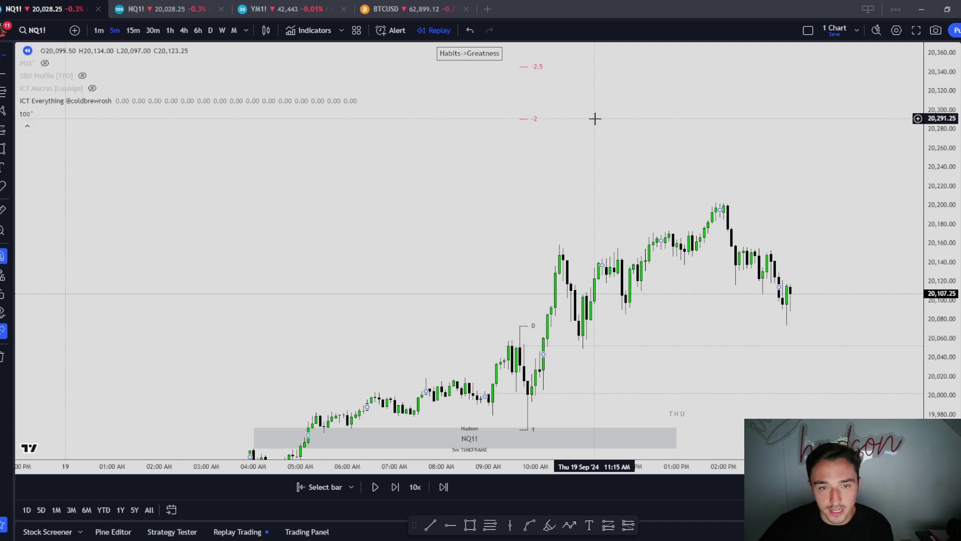
Show the S&D Profile indicator and measure the rise from the Asia session low to the Fib's -2 level.
left_click_drag(596, 236, 659, 155)
left_click(83, 76)
scroll(575, 190, "down", 4)
left_click_drag(934, 185, 904, 322)
left_click_drag(532, 384, 449, 344)
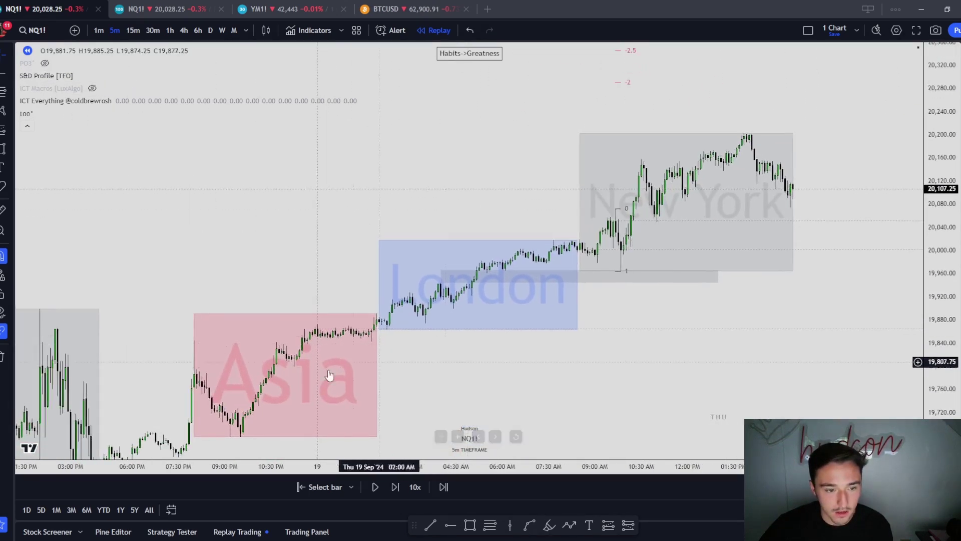
left_click(240, 439, "shift")
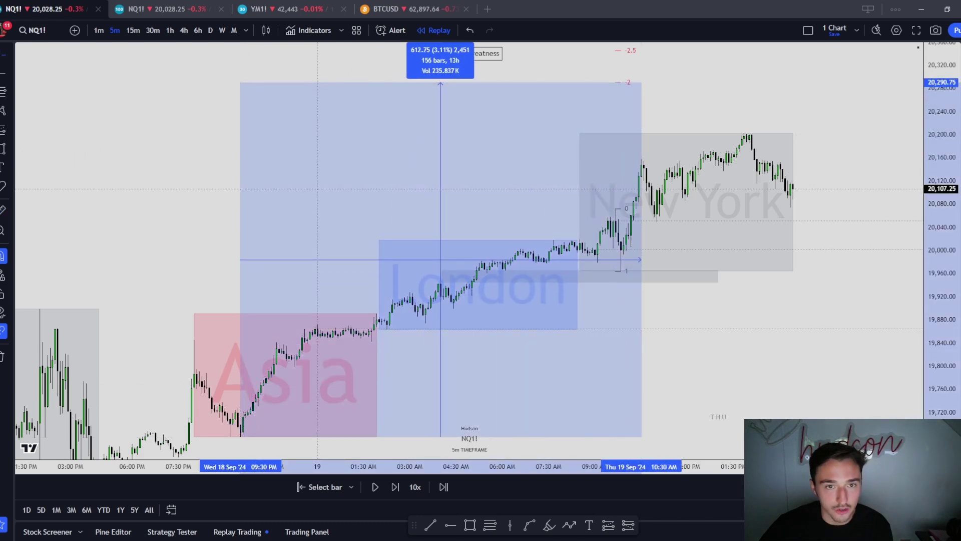
left_click(733, 306)
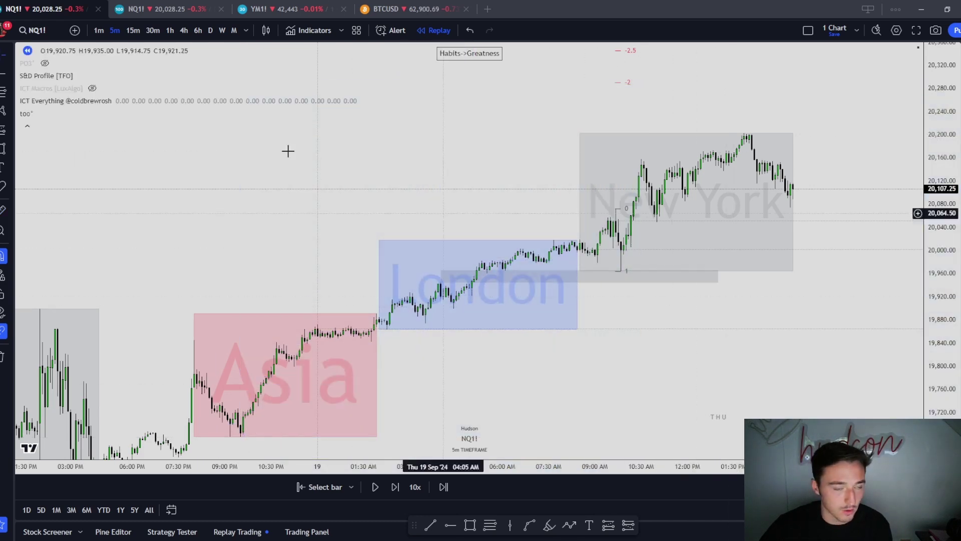
Hide the S&D Profile indicator and reset the Fib's anchors to the candle bodies, from 20,050.75 to about 20,001.
left_click(82, 76)
scroll(701, 271, "up", 5)
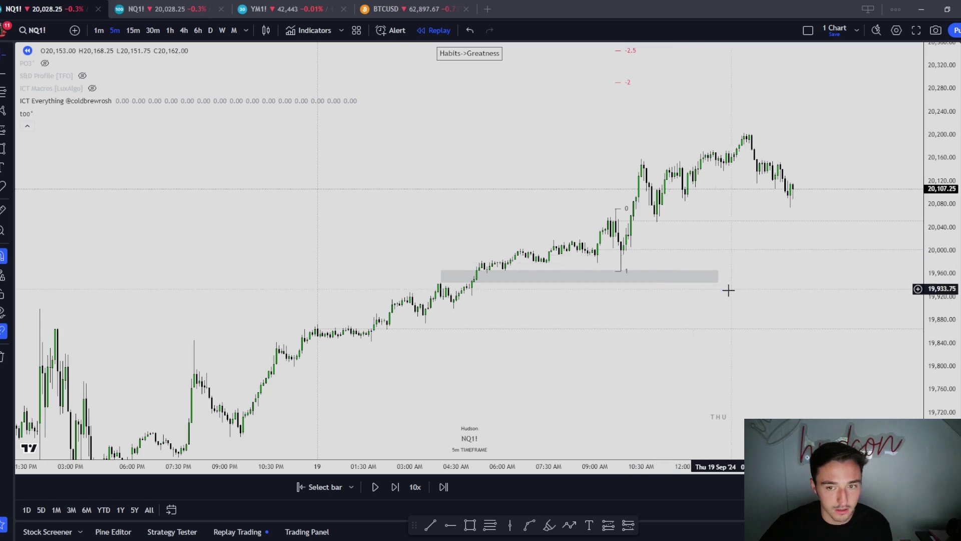
left_click_drag(926, 334, 926, 291)
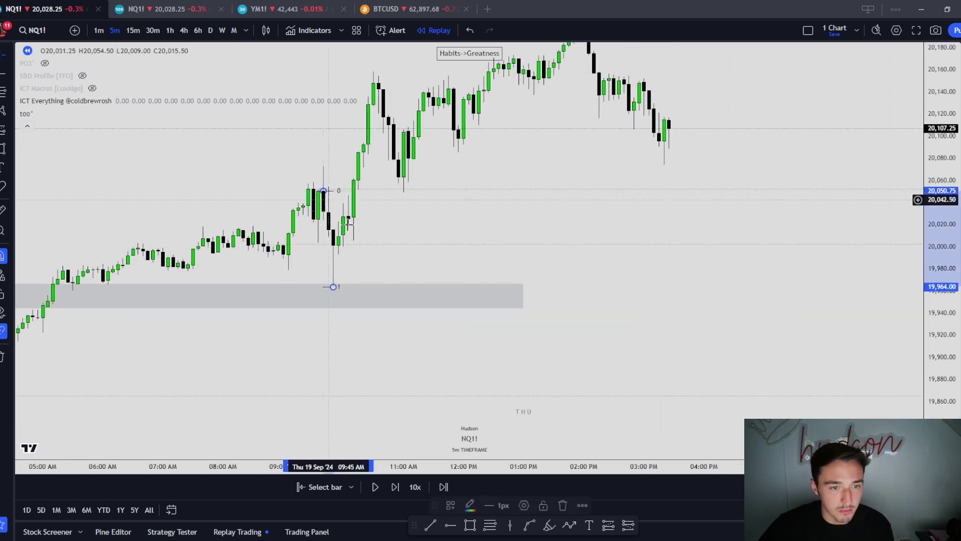
left_click_drag(333, 287, 338, 249)
left_click_drag(595, 195, 665, 309)
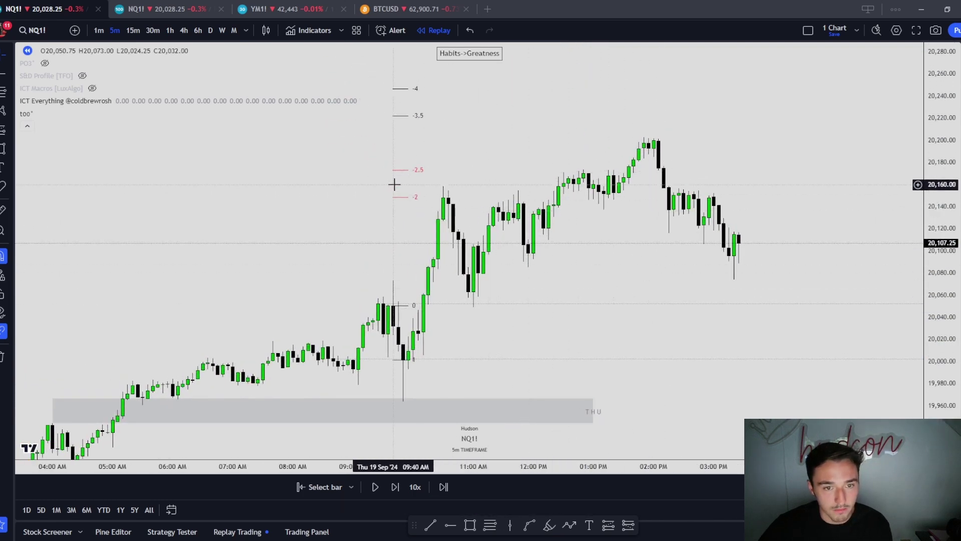
Draw a 0.5-level Fib retracement from Thursday's 19,964 low to the morning high, and extend it to the 20,203 high at 01:50 PM.
left_click_drag(608, 370, 670, 360)
left_click(490, 525)
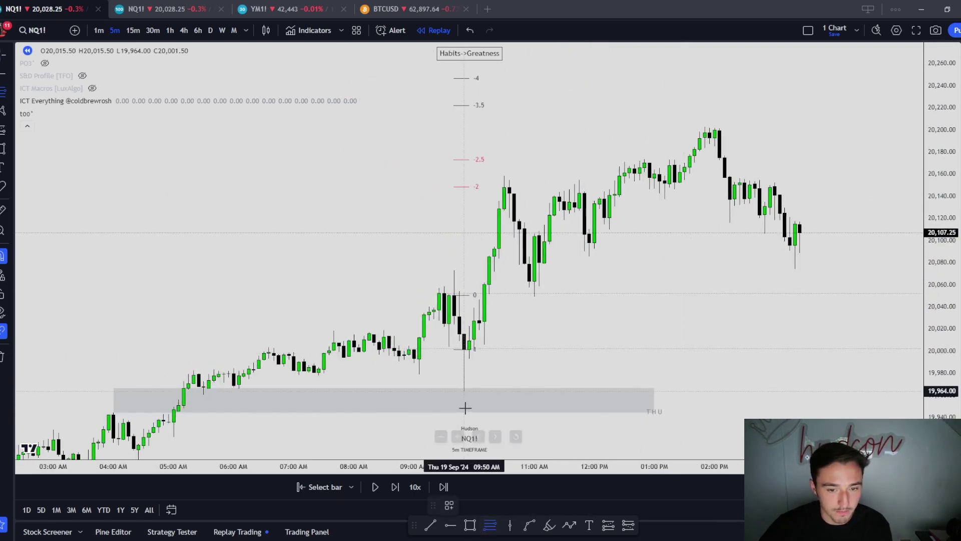
left_click(465, 391)
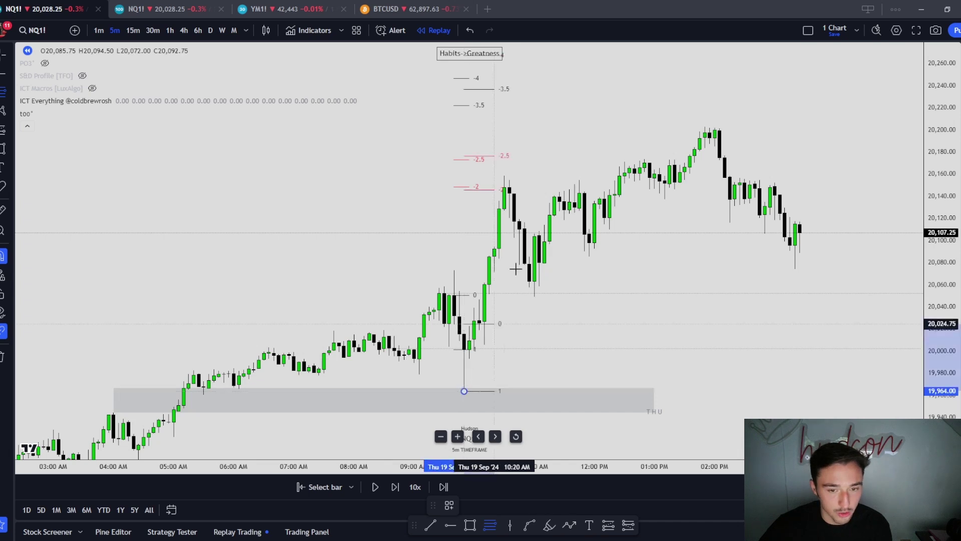
left_click(504, 175)
left_click(449, 505)
left_click(449, 498)
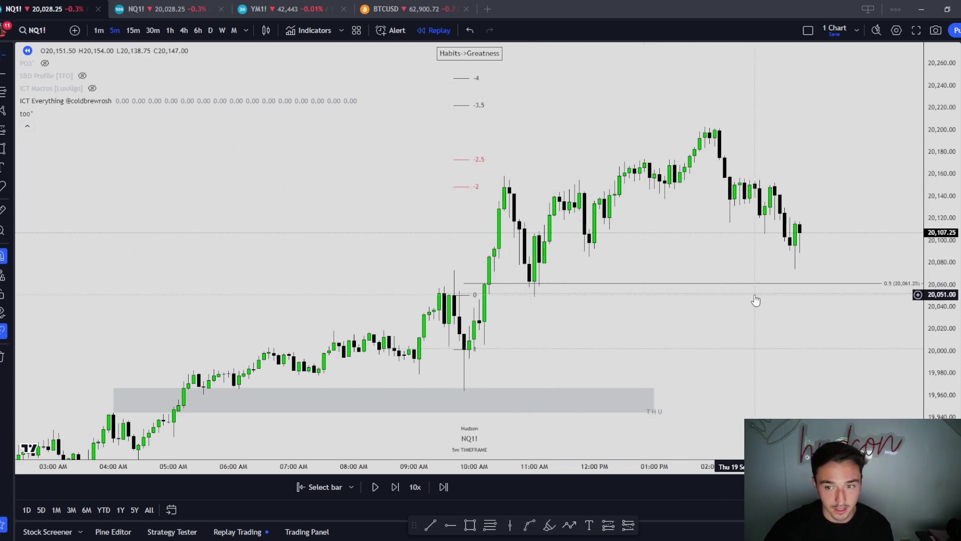
left_click_drag(504, 175, 705, 126)
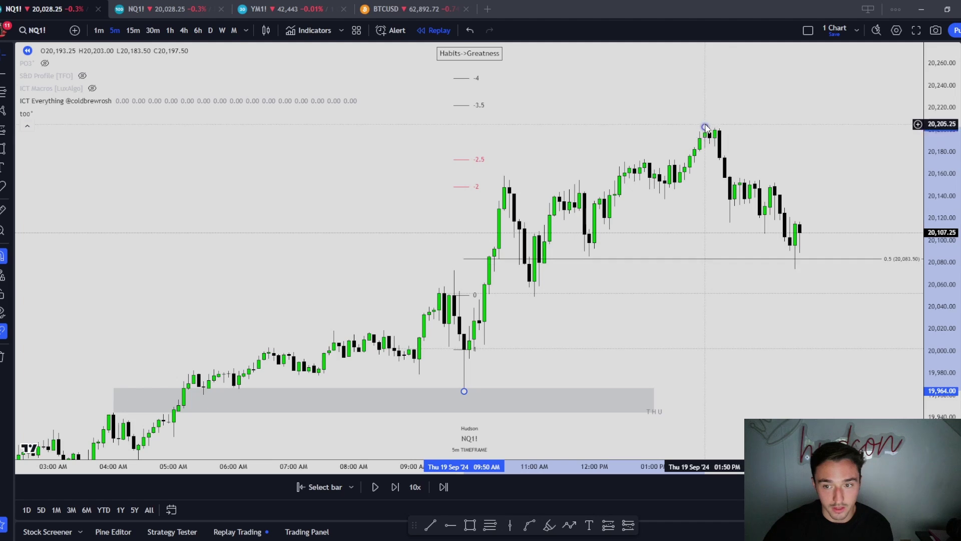
left_click(705, 128)
Remove all drawings, switch to the 15-minute timeframe and reset the chart view.
right_click(380, 146)
left_click(436, 327)
left_click(134, 31)
right_click(586, 226)
left_click(616, 235)
Restart the bar replay from Wednesday 18 September at about 10:30 PM.
left_click_drag(732, 266, 629, 271)
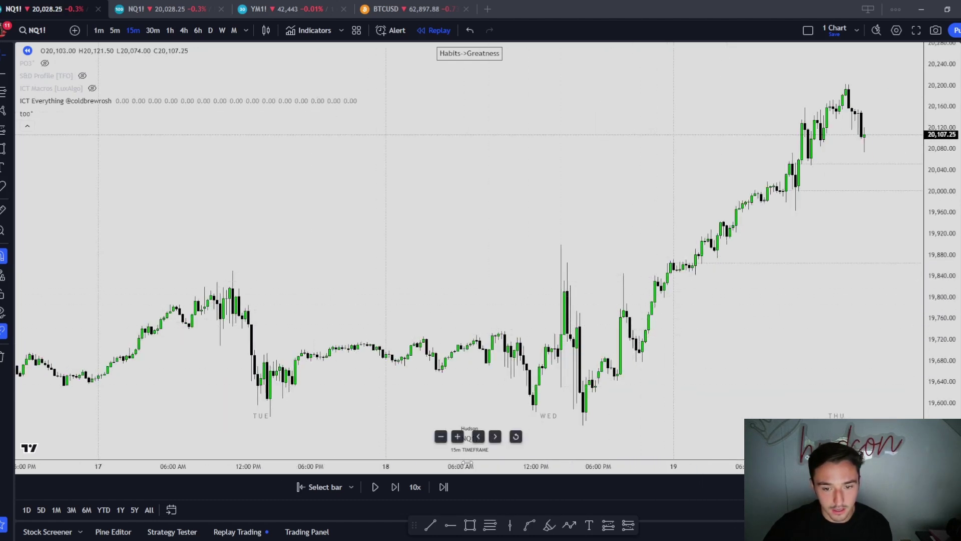
scroll(636, 351, "up", 2)
left_click(352, 488)
left_click(382, 494)
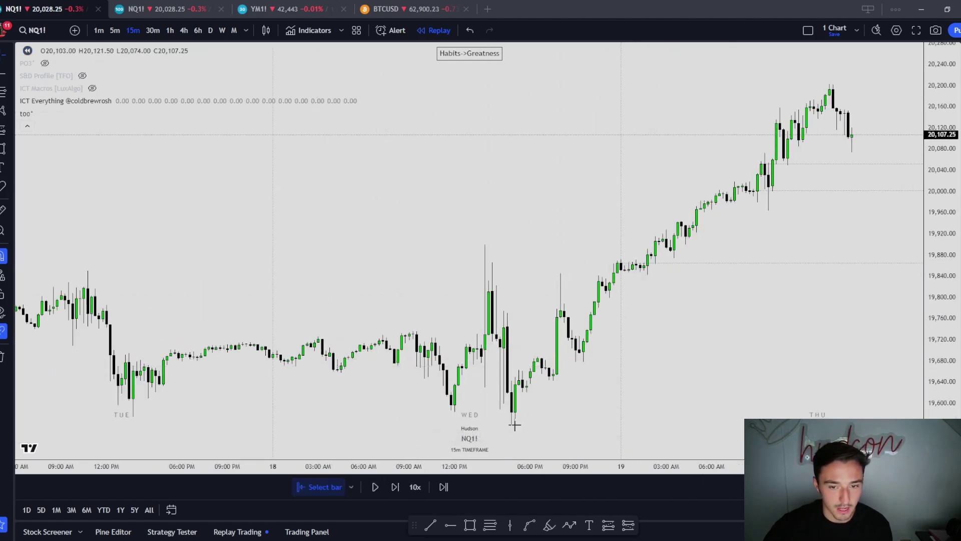
left_click(598, 350)
Examine Wednesday's price swings on the 1-minute and 5-minute timeframes.
left_click(98, 30)
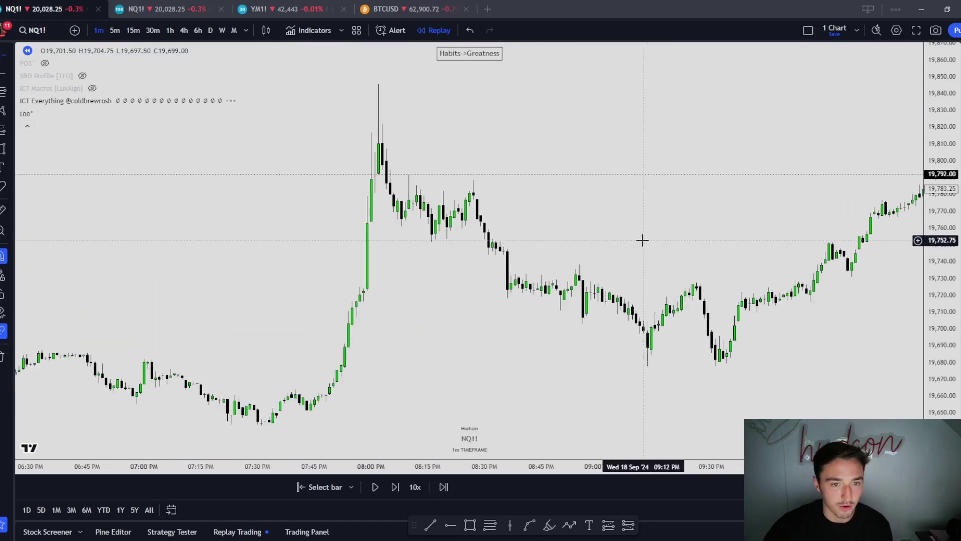
scroll(636, 241, "down", 2)
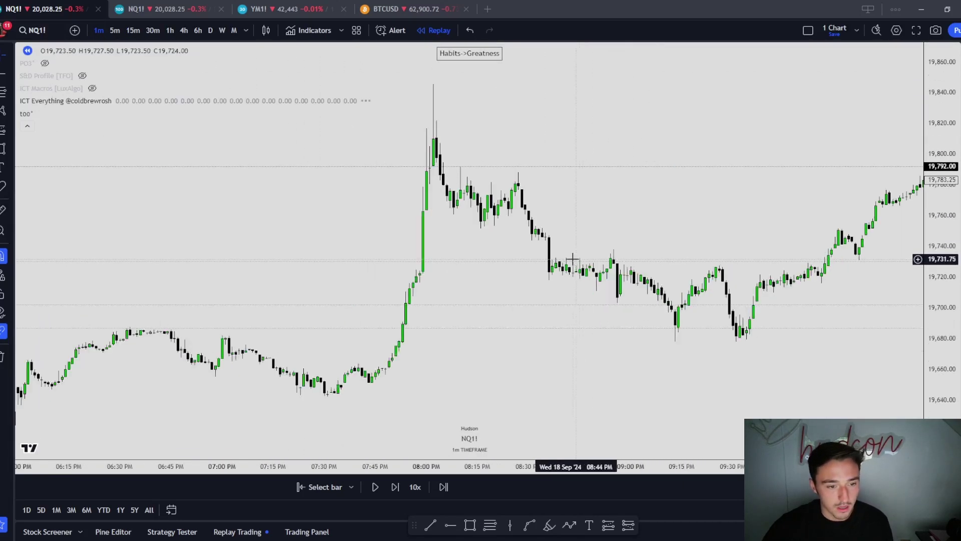
left_click(118, 31)
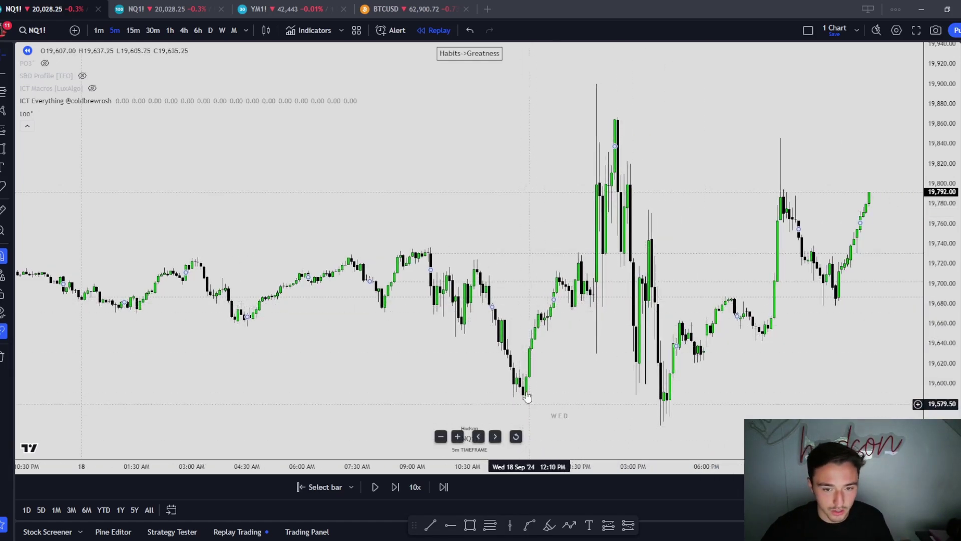
On the 1-minute timeframe, draw a Fib from the 19,788.50 high at 08:27 PM to 19,751.75 and apply the template with -2 to -4 levels.
left_click(99, 31)
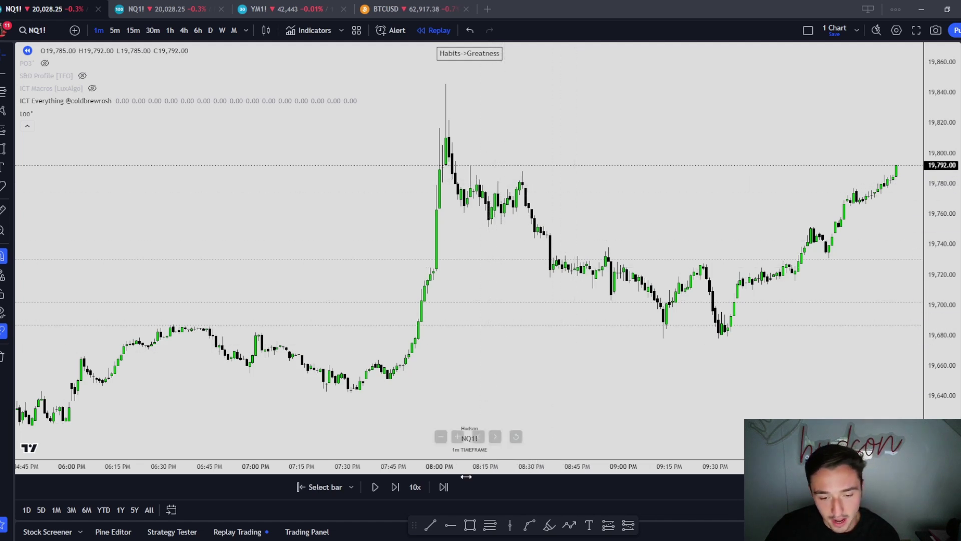
left_click(522, 165)
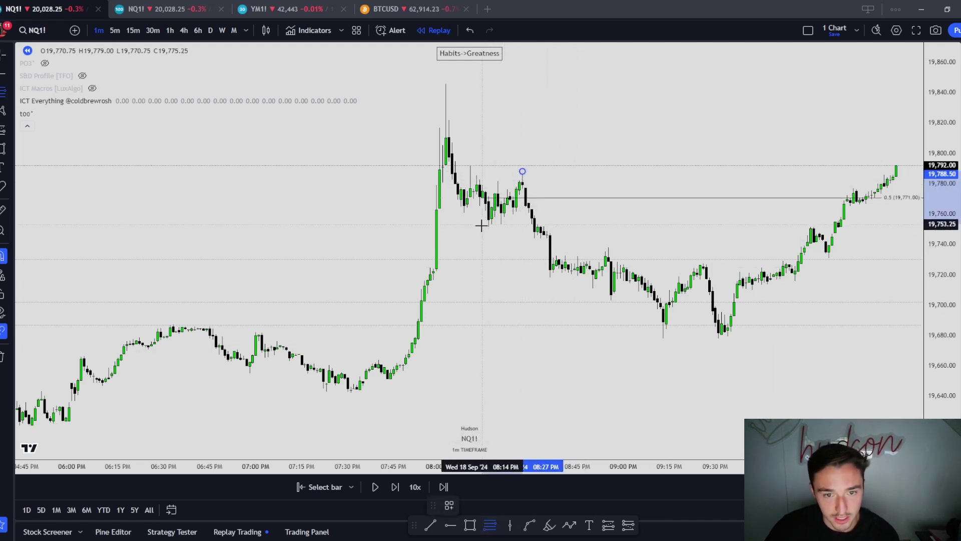
left_click(489, 226)
left_click(442, 501)
left_click(453, 513)
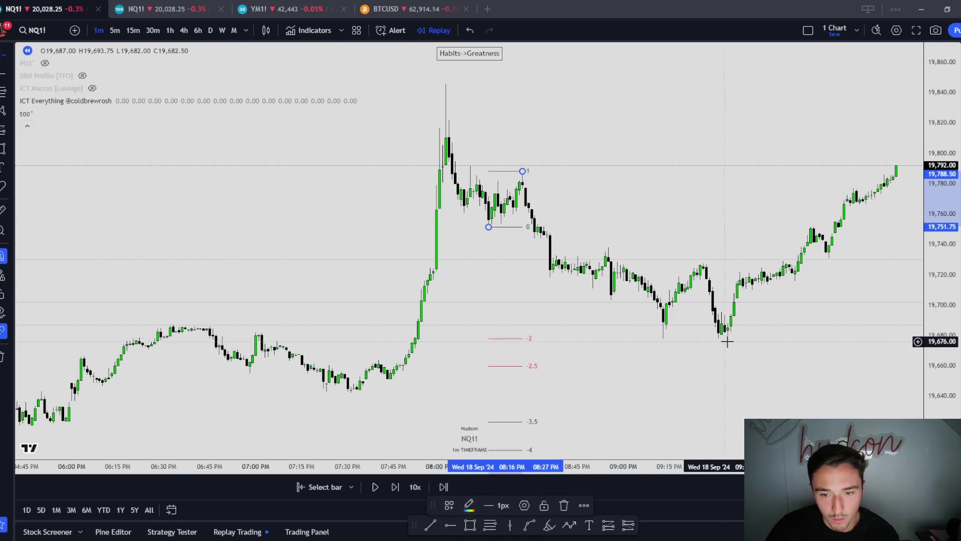
left_click(763, 341)
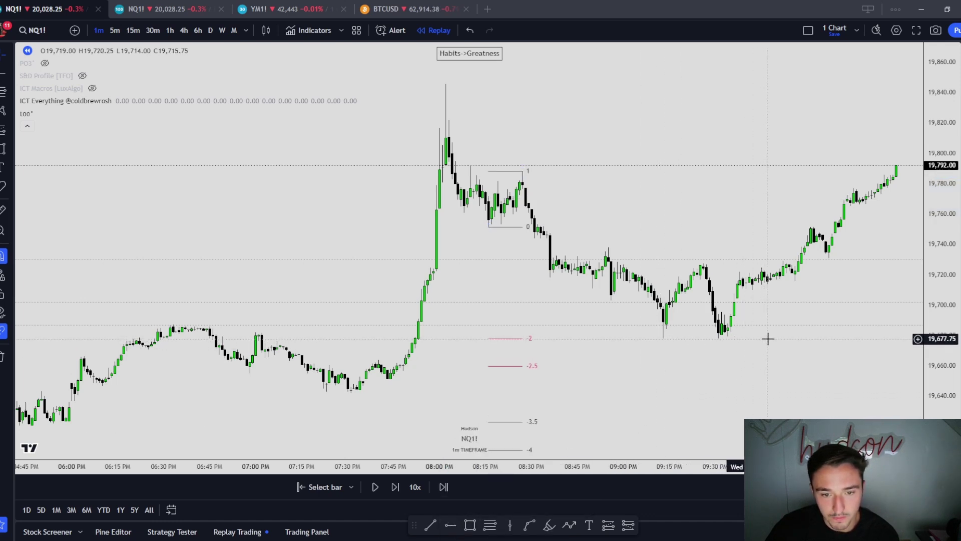
Show prices on the Fib's levels to check the -2 level against the evening lows, and hide the prices again.
double_click(528, 340)
scroll(464, 331, "down", 5)
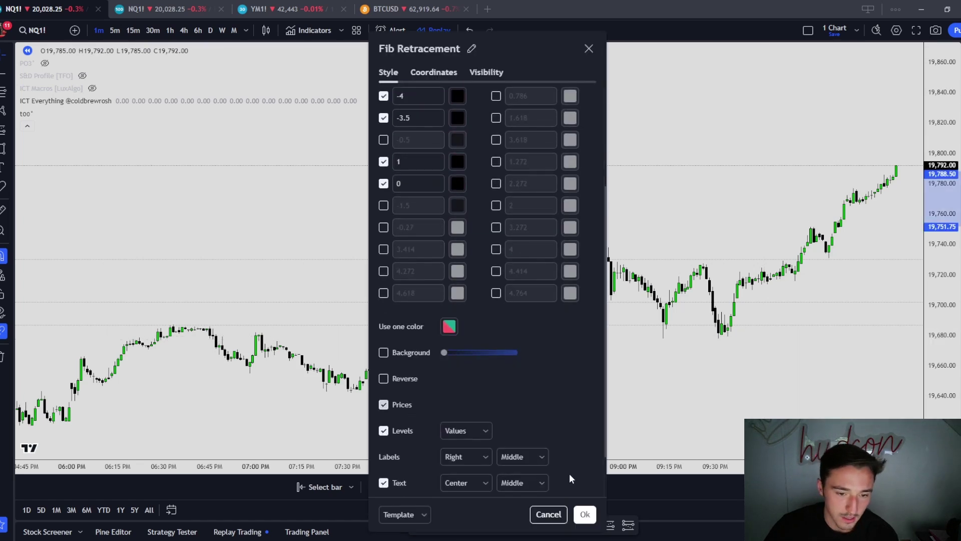
left_click(584, 515)
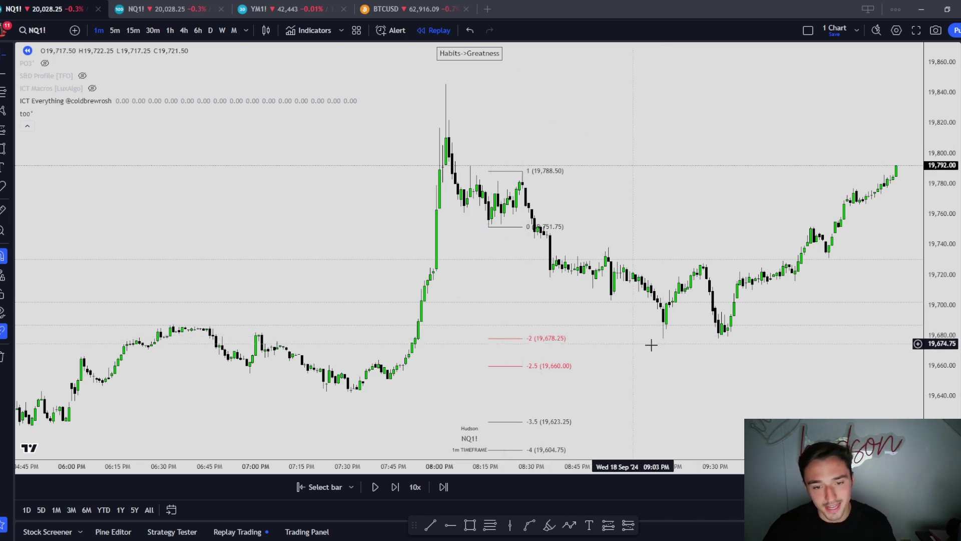
left_click_drag(682, 347, 532, 350)
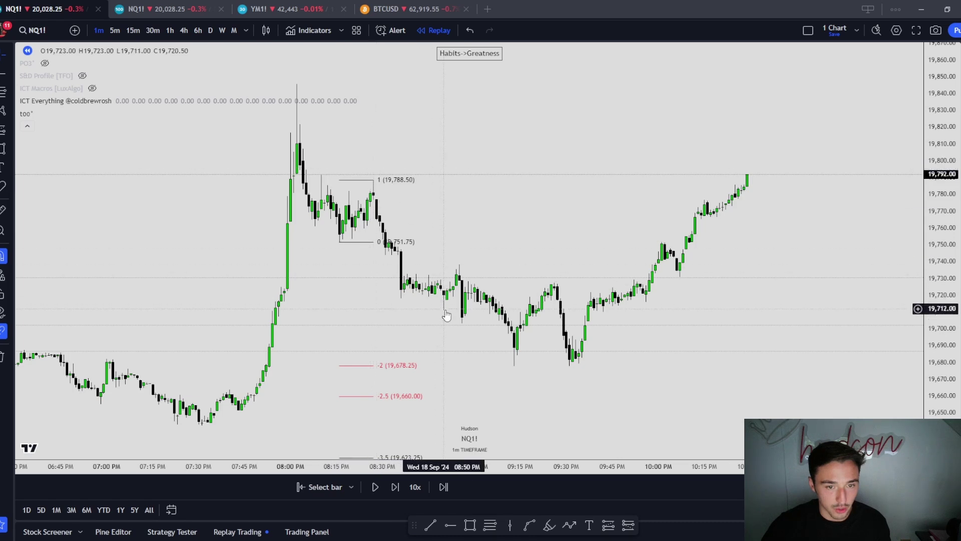
double_click(414, 367)
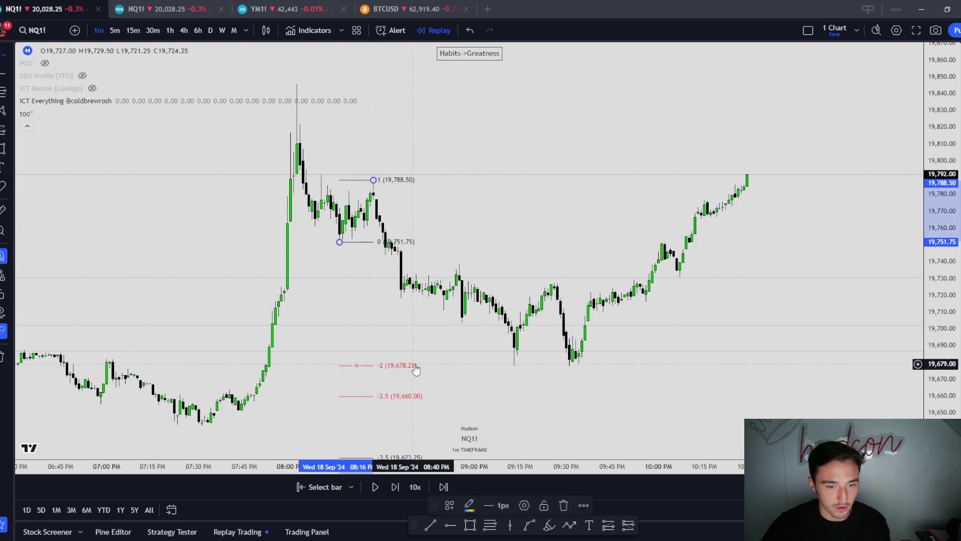
scroll(499, 368, "down", 2)
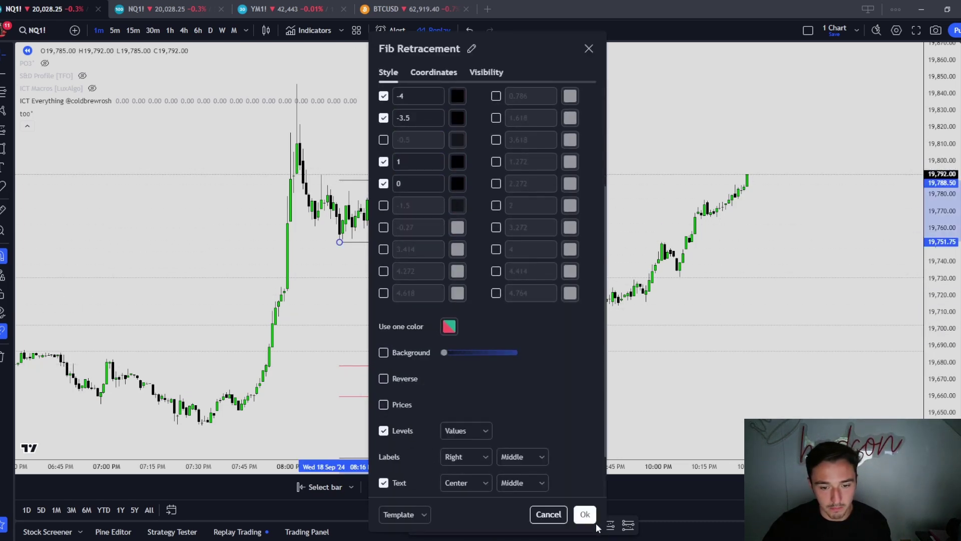
left_click(593, 518)
Remove all drawings from the chart and switch to the 5-minute timeframe.
scroll(336, 274, "down", 3)
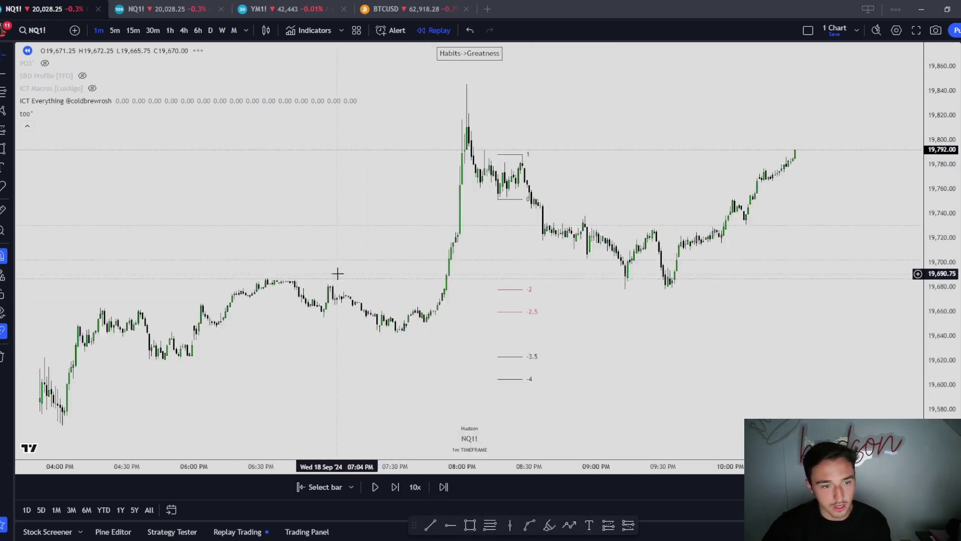
right_click(392, 292)
left_click(455, 458)
left_click(121, 30)
Restart the bar replay from Tuesday 17 September at about 03:25 PM.
left_click_drag(397, 261, 471, 260)
scroll(556, 260, "down", 4)
left_click_drag(342, 269, 410, 269)
left_click_drag(596, 278, 531, 280)
left_click(325, 487)
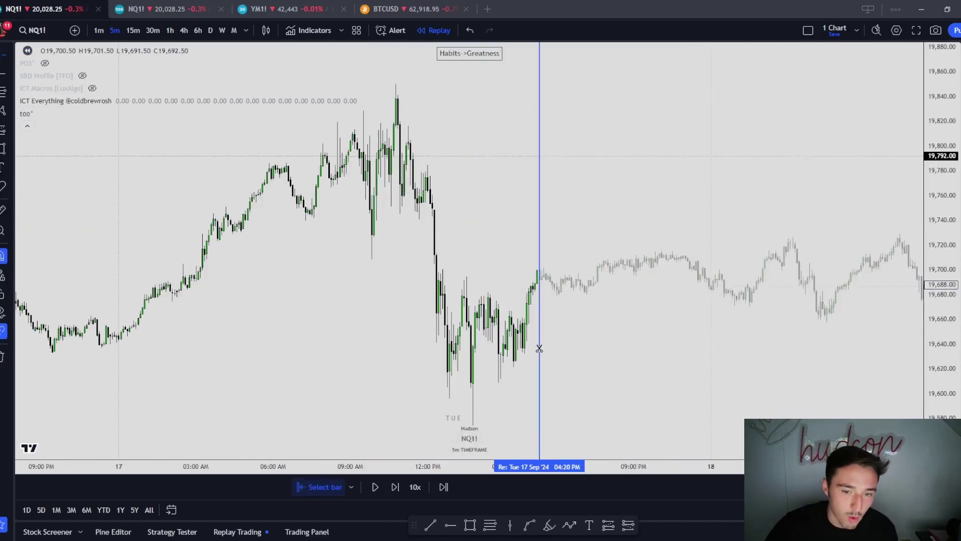
left_click(516, 300)
Examine Tuesday's late-morning high and the swings leading into the midday drop.
scroll(569, 259, "up", 5)
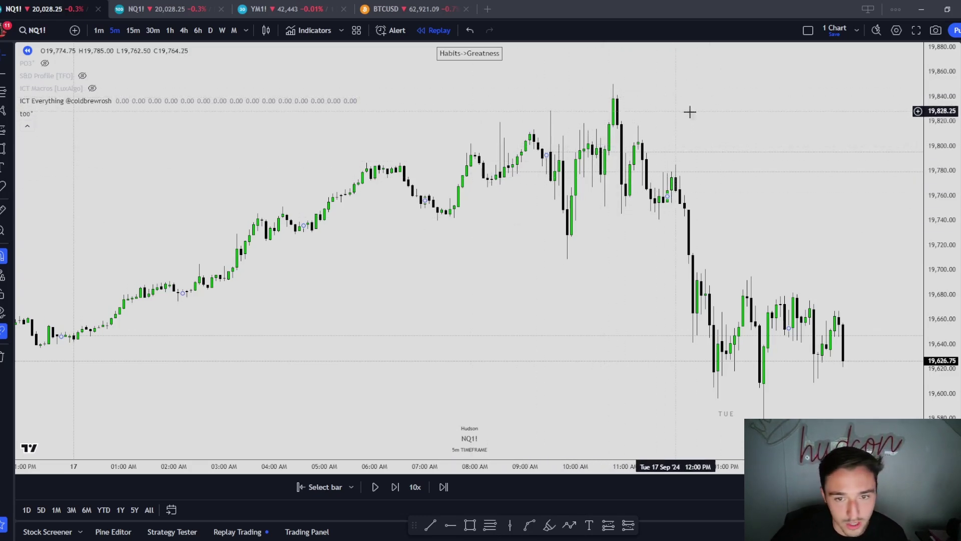
left_click_drag(680, 118, 603, 146)
scroll(603, 146, "up", 3)
left_click_drag(943, 193, 943, 145)
left_click_drag(554, 150, 685, 261)
left_click_drag(502, 198, 496, 170)
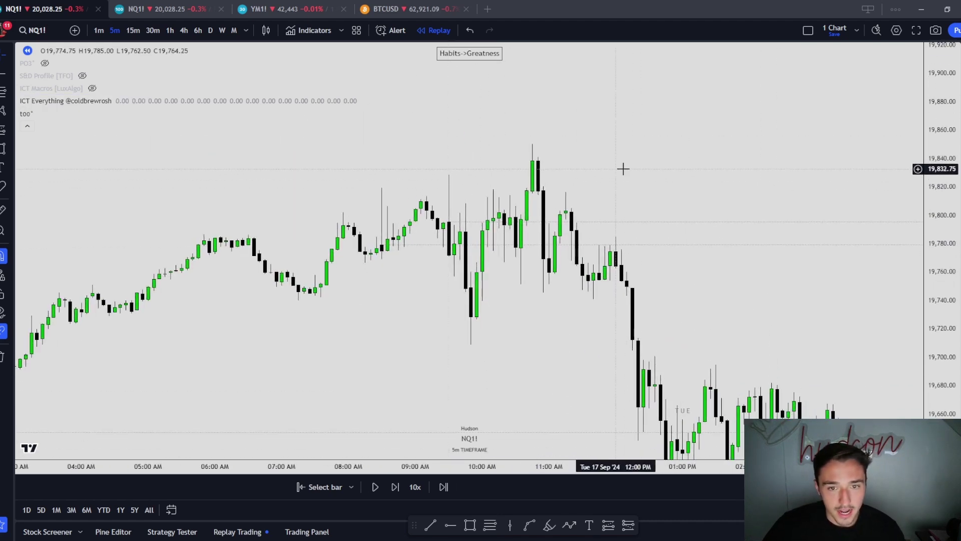
Draw a Fib from the 10:45 AM candle's body high at about 19,838.50 to the 10:30 AM candle's body low at about 19,777.50.
scroll(560, 161, "right", 1)
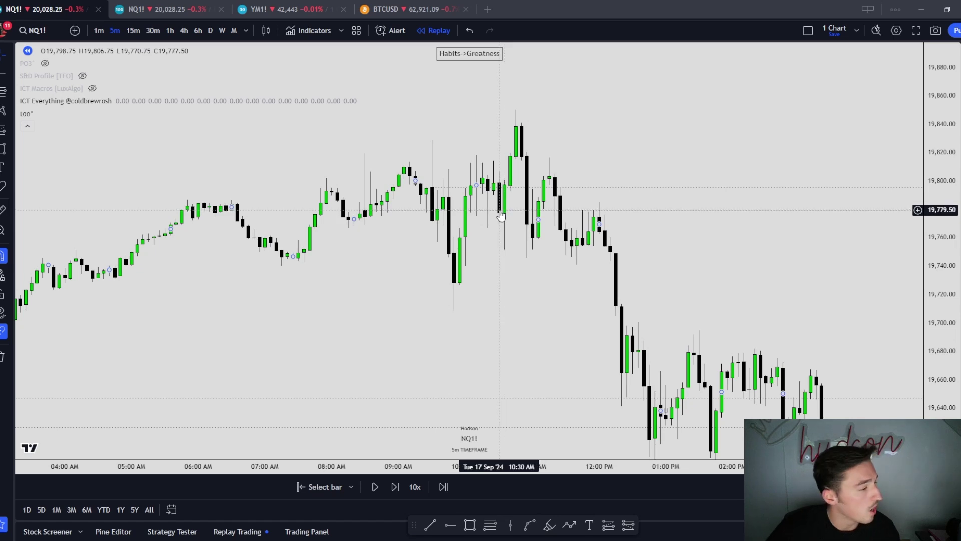
left_click(490, 526)
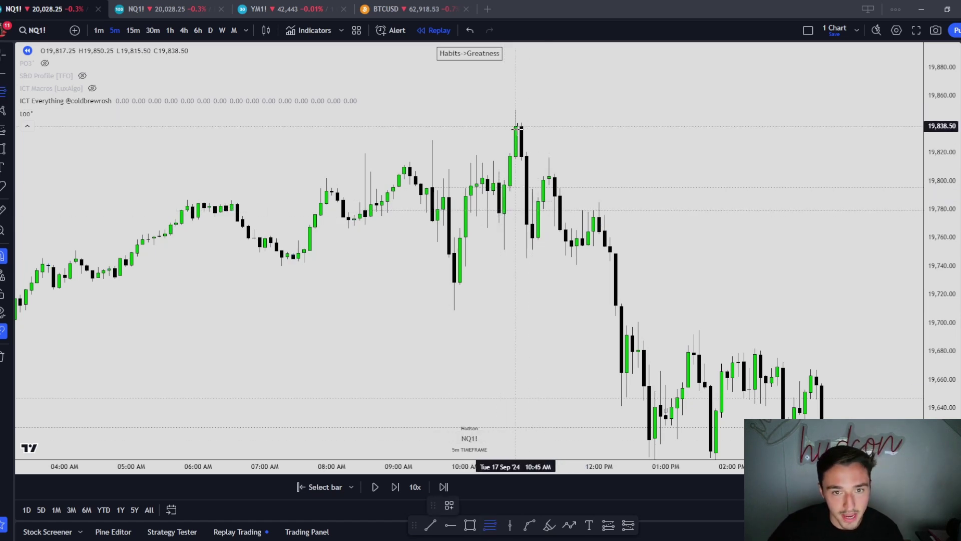
left_click(516, 126)
left_click(501, 214)
left_click_drag(683, 337, 636, 251)
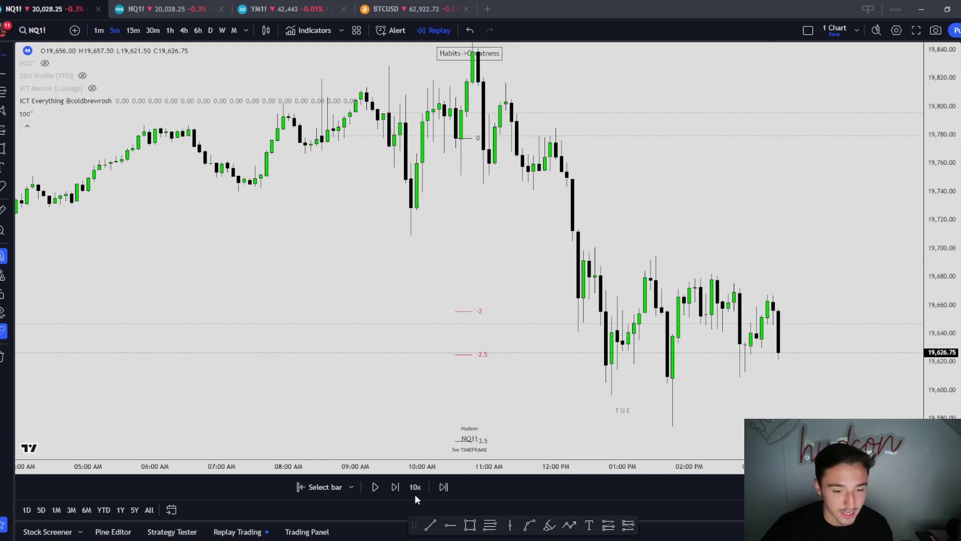
Advance the replay to about 04:10 PM on Tuesday and compare the afternoon lows with the Fib's -2 and -2.5 levels.
left_click(385, 488)
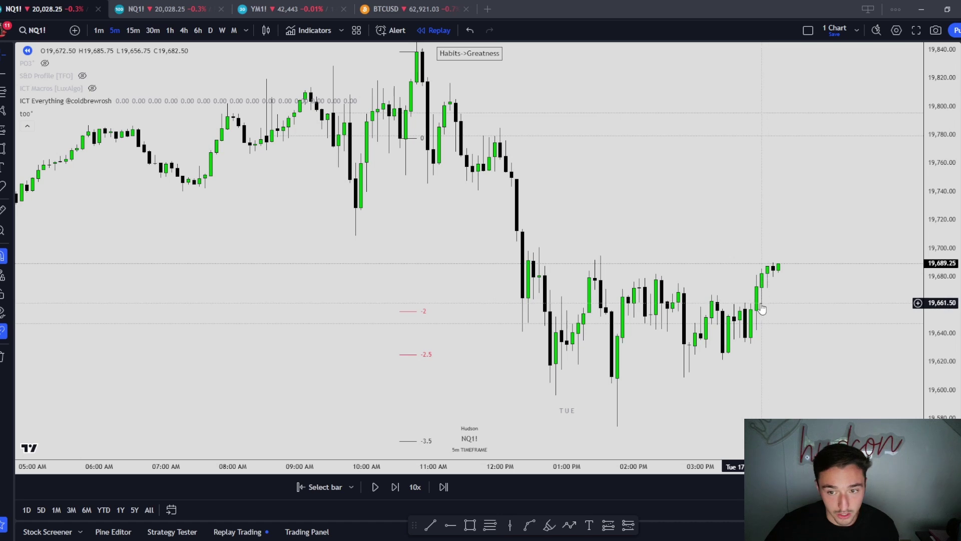
left_click_drag(562, 359, 543, 309)
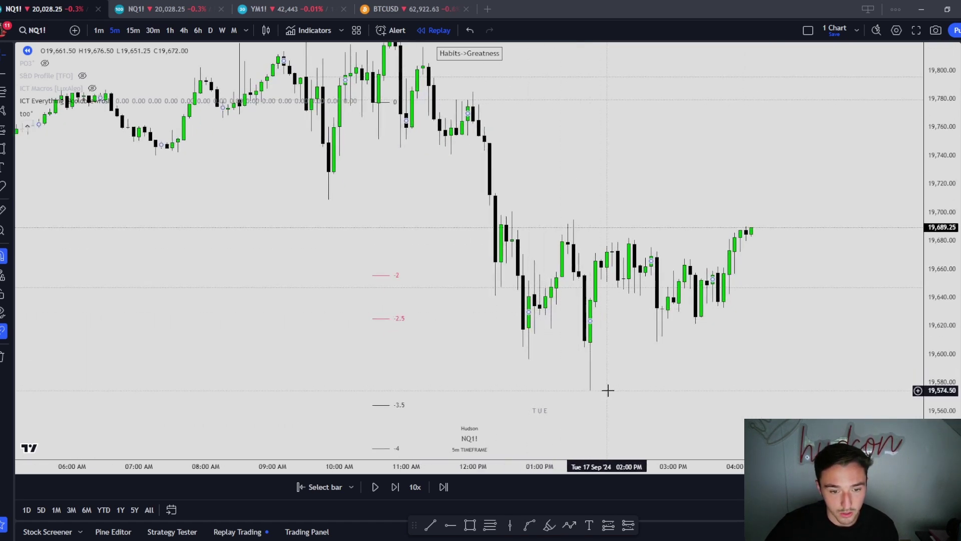
left_click_drag(586, 232, 507, 274)
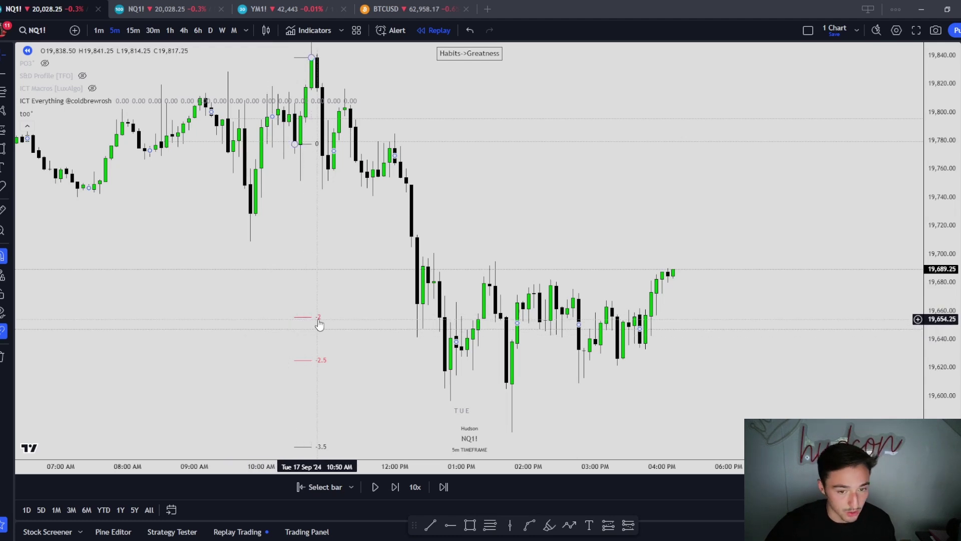
left_click_drag(761, 246, 833, 236)
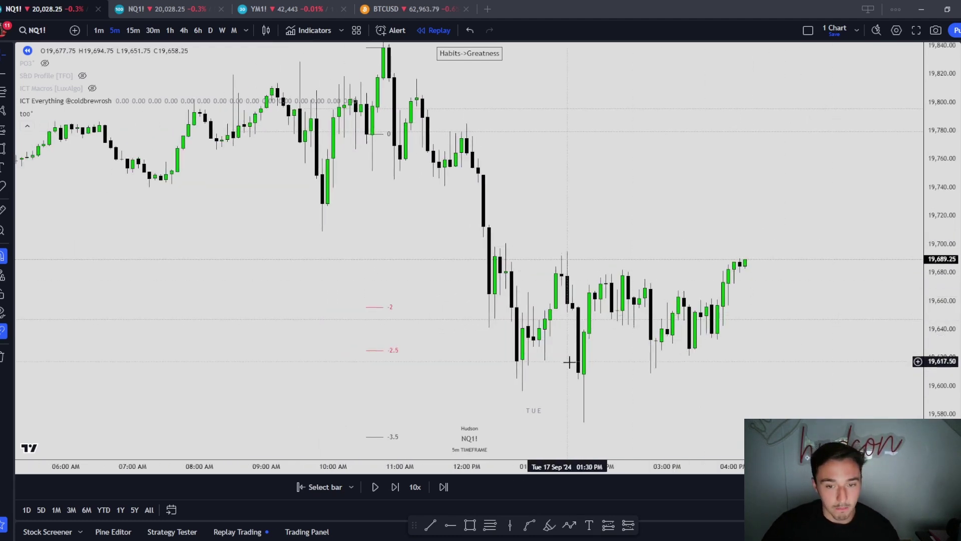
Go back to Monday 16 September on the chart and remove all drawings.
left_click_drag(415, 299, 771, 249)
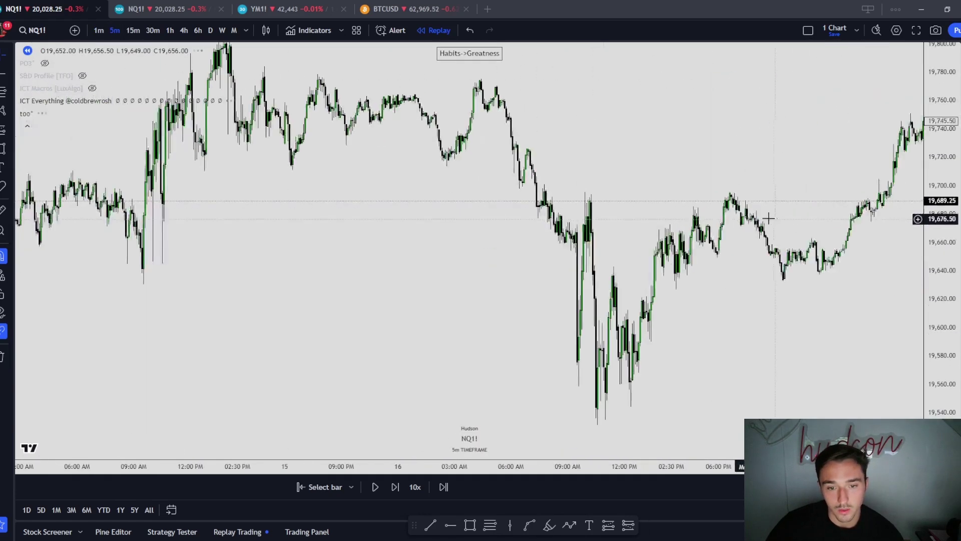
scroll(607, 213, "up", 5)
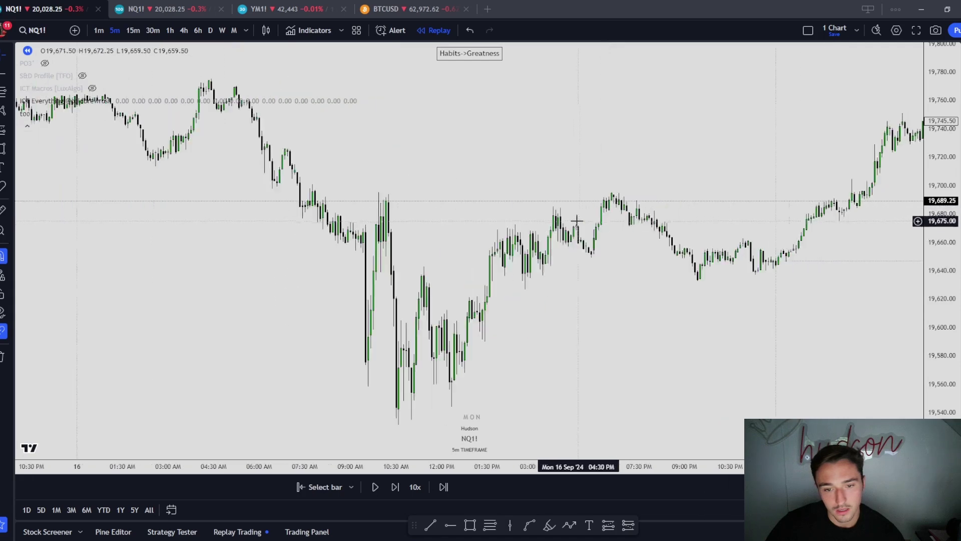
left_click_drag(479, 228, 557, 226)
right_click(567, 237)
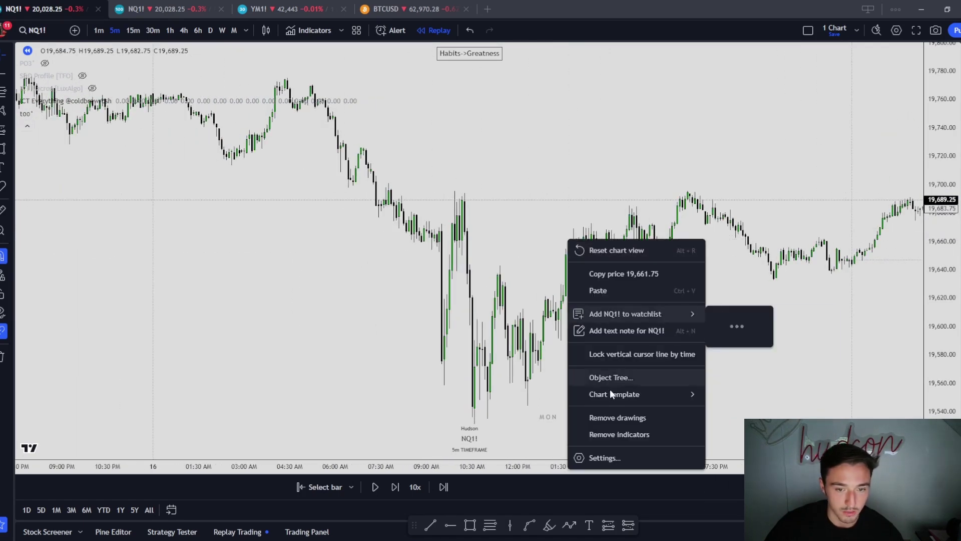
left_click(637, 417)
Examine Monday's 10 AM swing high and the drop that follows it.
left_click_drag(621, 344, 648, 315)
scroll(646, 320, "up", 3)
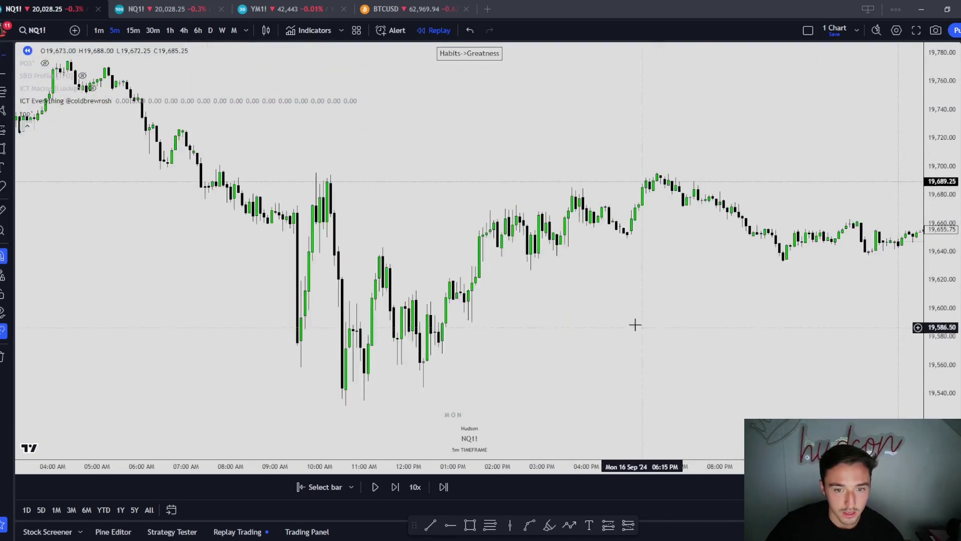
left_click_drag(330, 179, 418, 215)
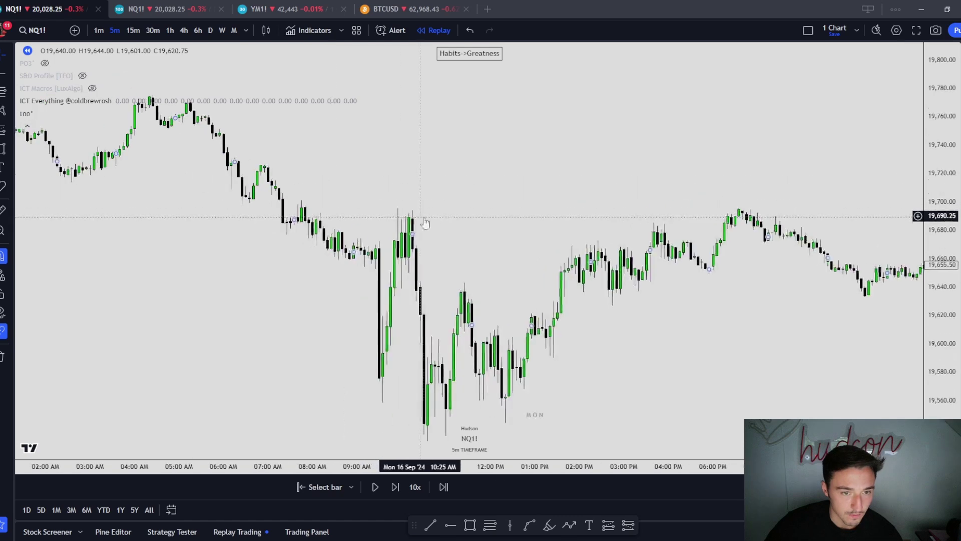
scroll(418, 215, "up", 4)
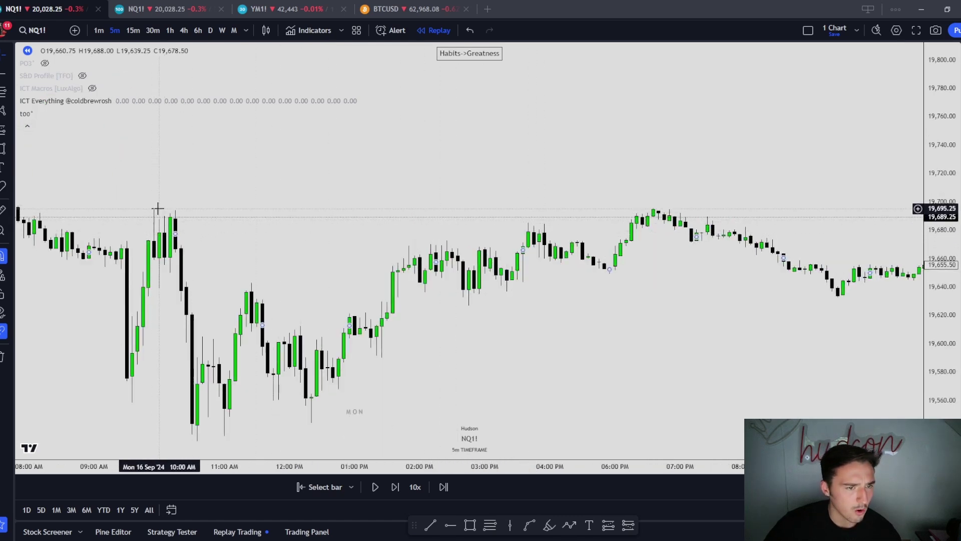
left_click_drag(434, 357, 551, 342)
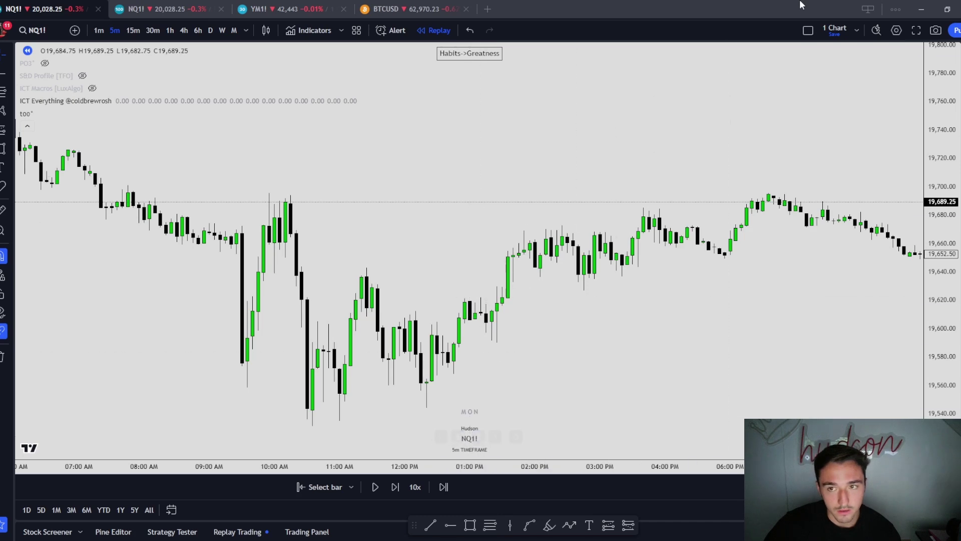
Switch to a side-by-side two-chart layout with ESU2024 beside NQ and make the NQ chart active.
left_click(809, 31)
left_click(819, 79)
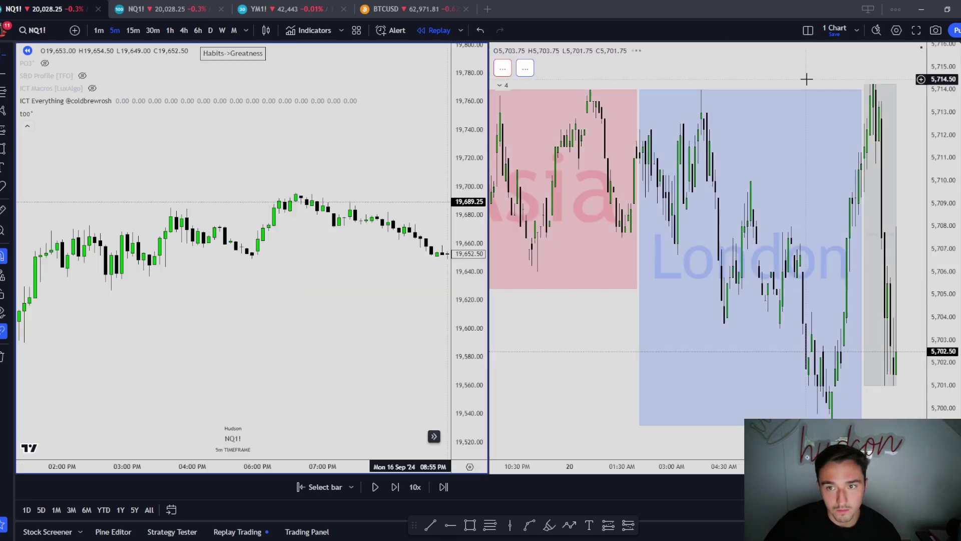
left_click(648, 164)
scroll(656, 201, "up", 5)
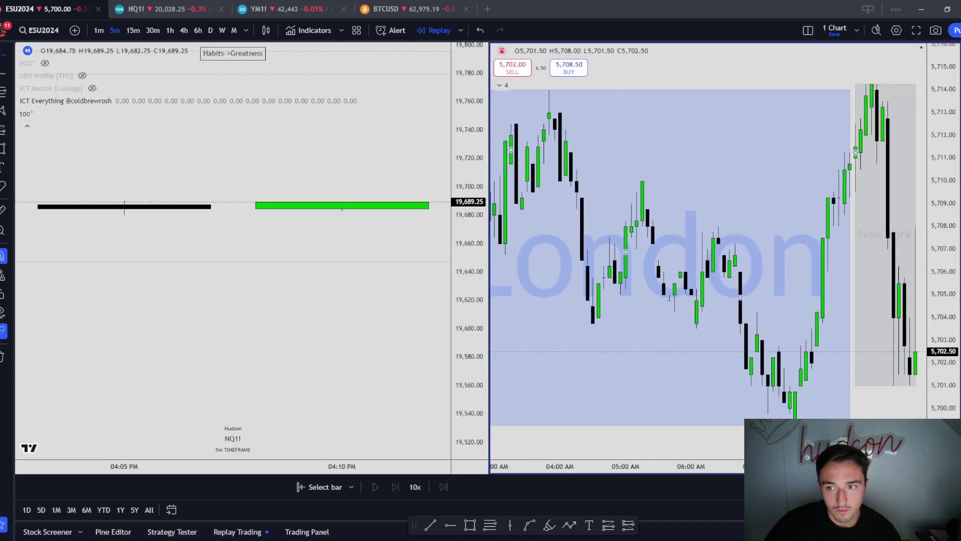
scroll(666, 255, "down", 5)
scroll(331, 205, "down", 10)
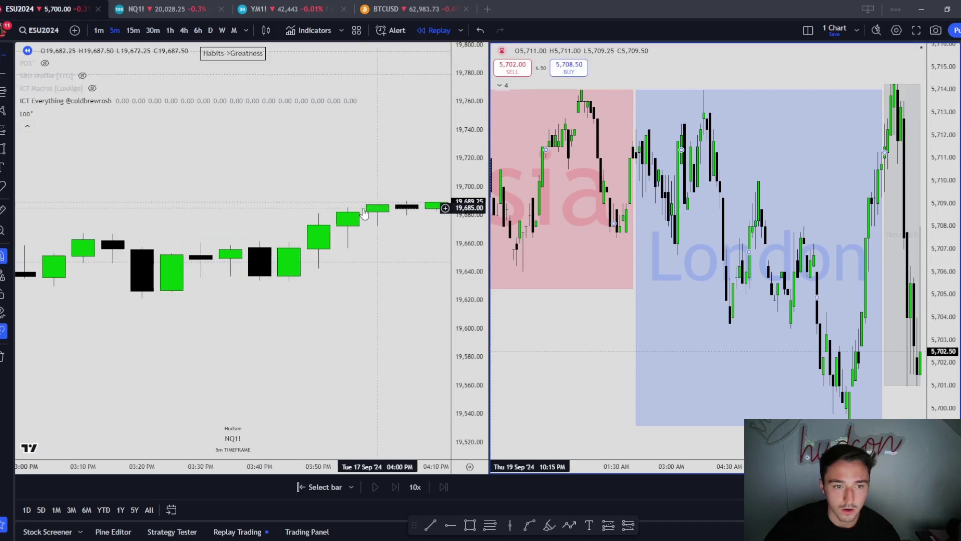
scroll(331, 205, "down", 3)
left_click(807, 31)
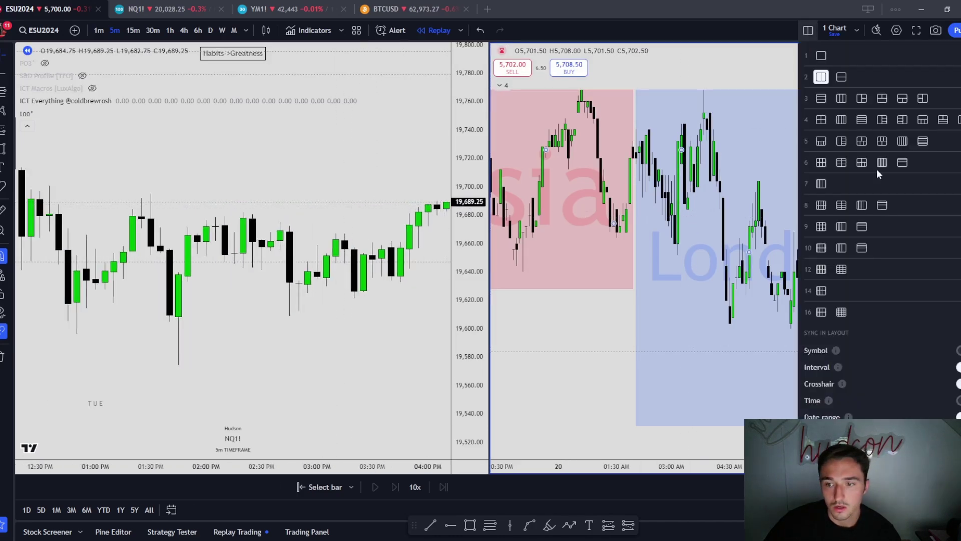
left_click(260, 156)
Compare the NQ and ES New York session highs on Tuesday and Monday, focusing on Monday's swing high around 10 AM.
scroll(334, 165, "down", 6)
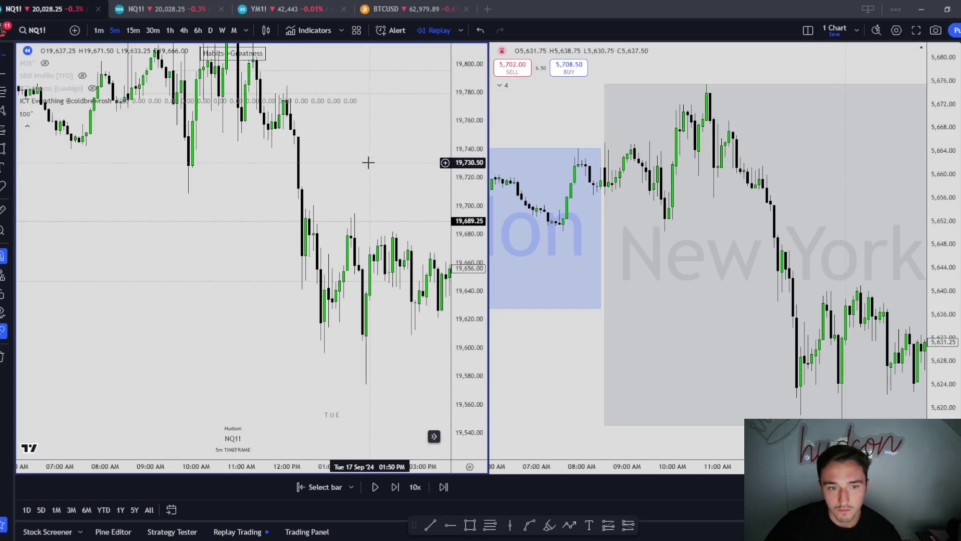
scroll(369, 165, "up", 4)
scroll(358, 169, "down", 5)
left_click_drag(337, 184, 345, 327)
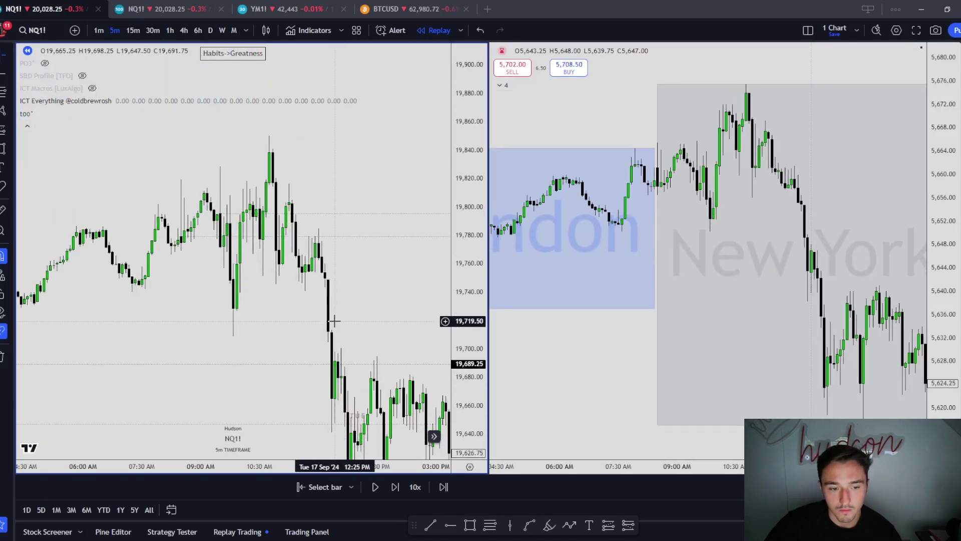
scroll(334, 321, "down", 6)
left_click_drag(150, 333, 328, 318)
left_click_drag(92, 364, 337, 296)
scroll(230, 313, "up", 5)
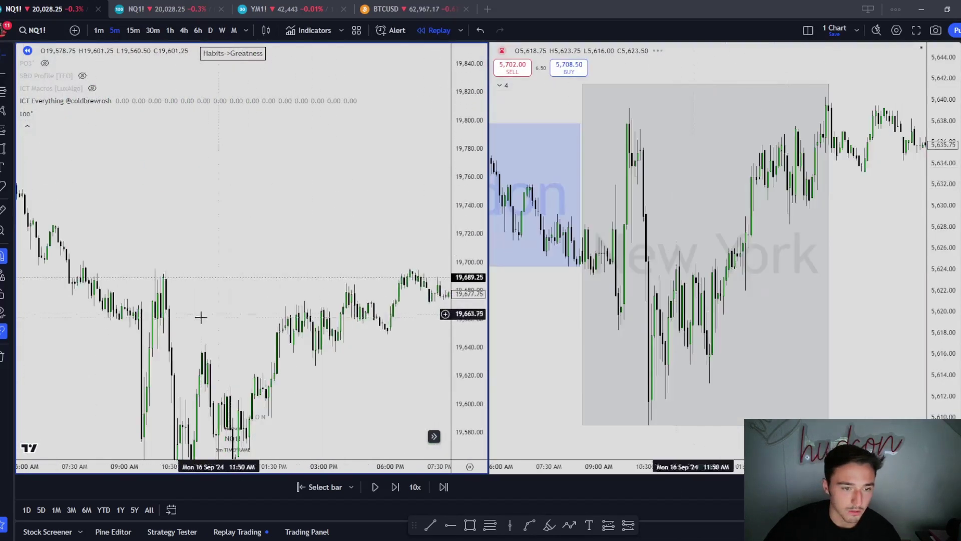
scroll(347, 281, "up", 3)
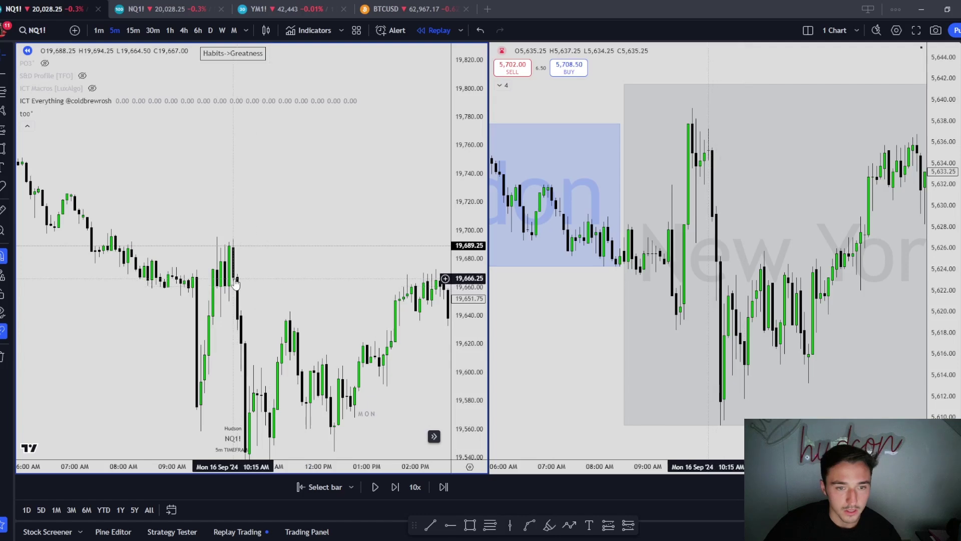
left_click_drag(285, 270, 344, 216)
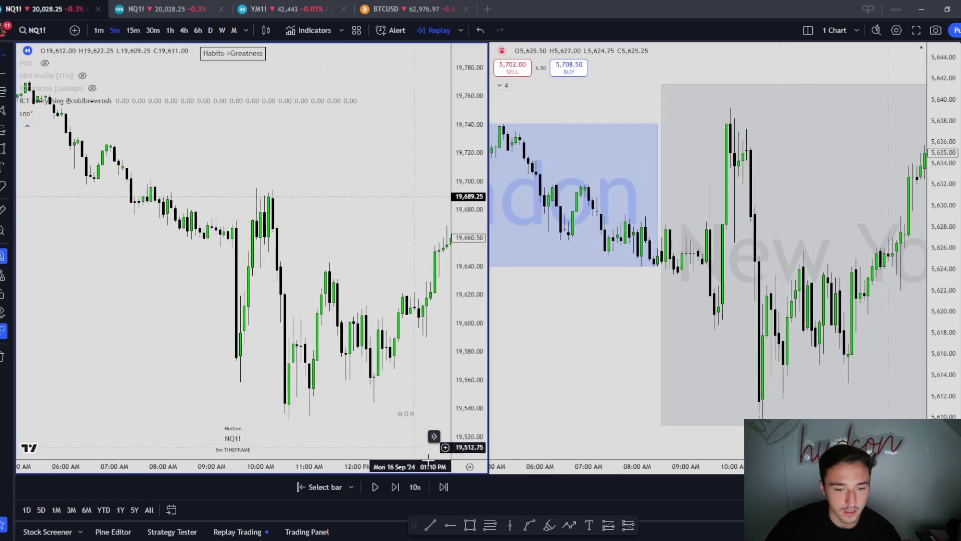
Draw a Fib on NQ from Monday's 10:15 AM candle high at 19,694.25 to the 10:00 AM candle low at 19,639.25.
left_click(273, 190)
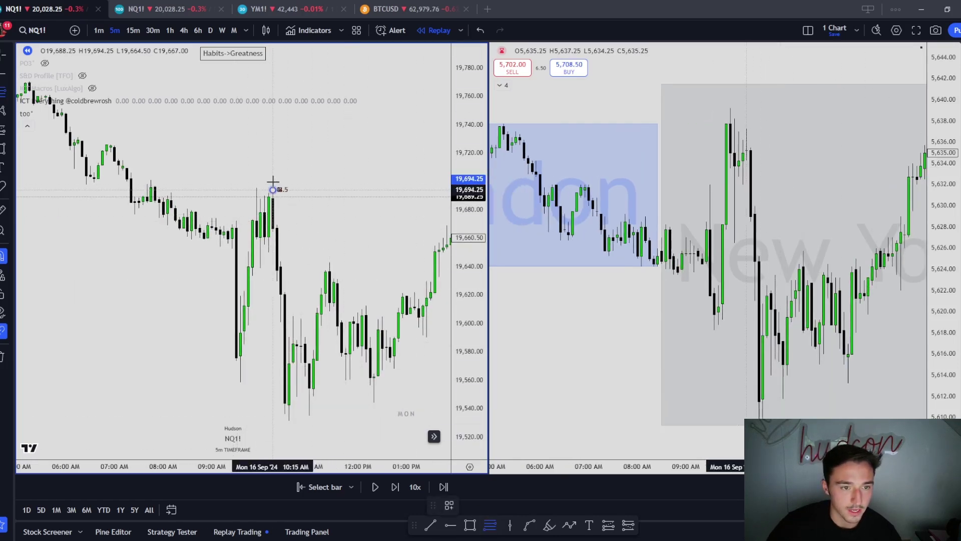
left_click(260, 268)
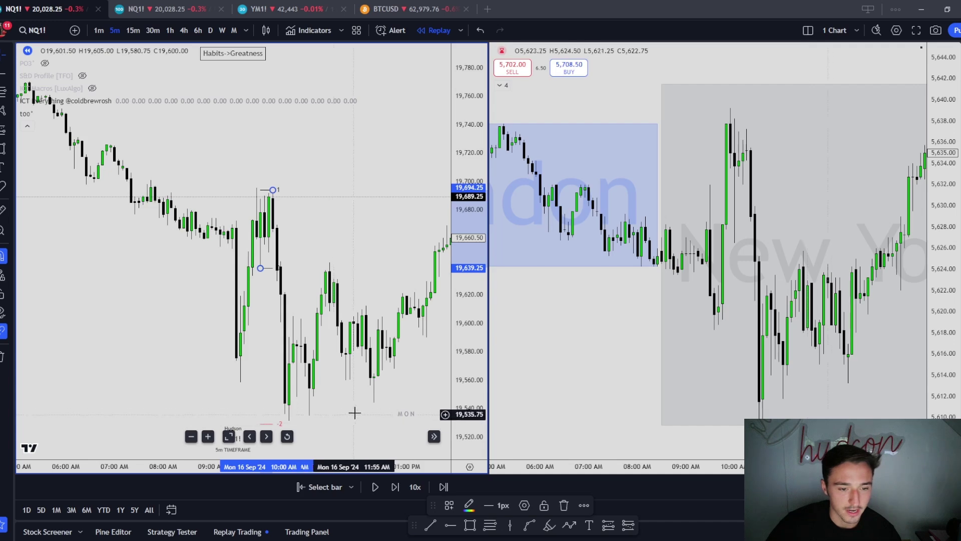
right_click(323, 160)
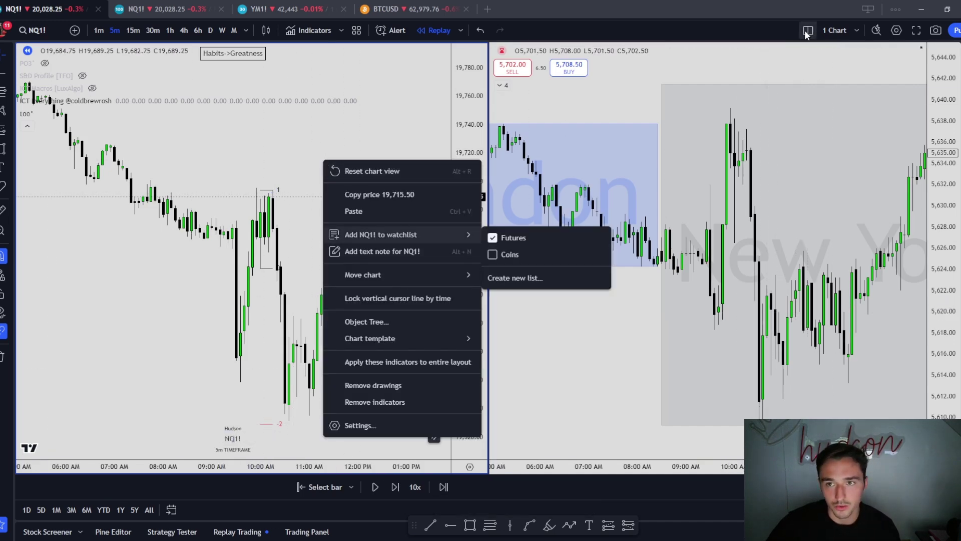
Return to the single-chart layout and clear the chart of all drawings.
left_click(807, 33)
left_click(818, 73)
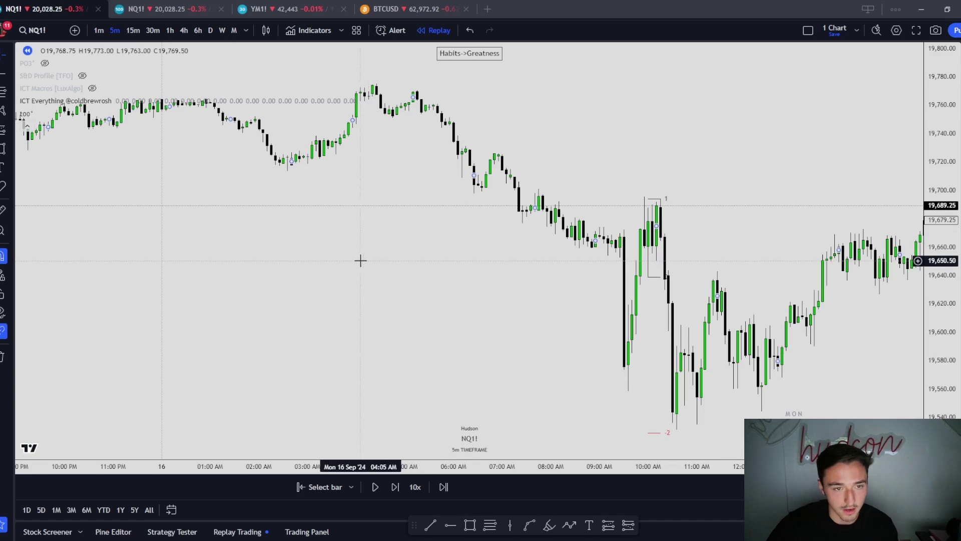
left_click_drag(361, 259, 666, 276)
right_click(495, 339)
left_click(582, 491)
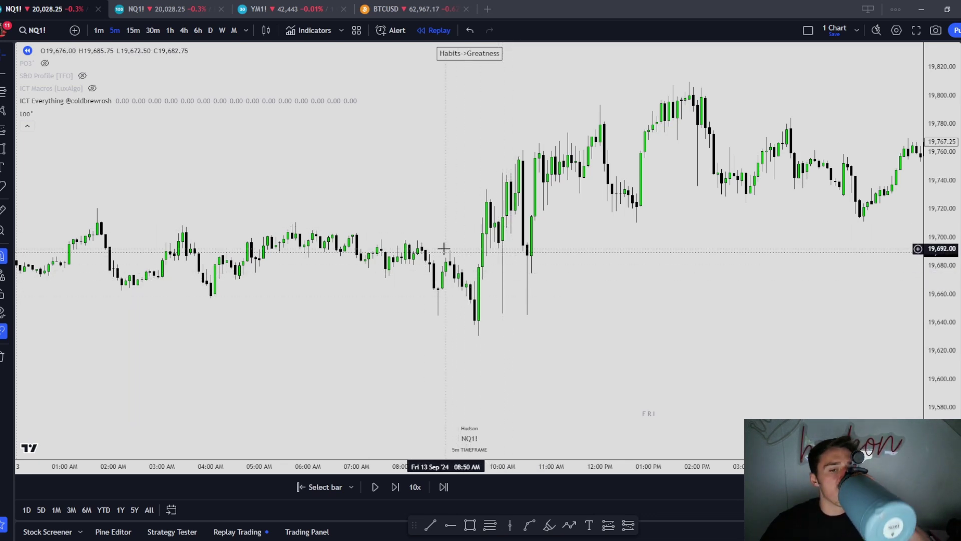
Restart the bar replay from Friday 13 September at about 02:40 PM.
scroll(429, 285, "down", 2)
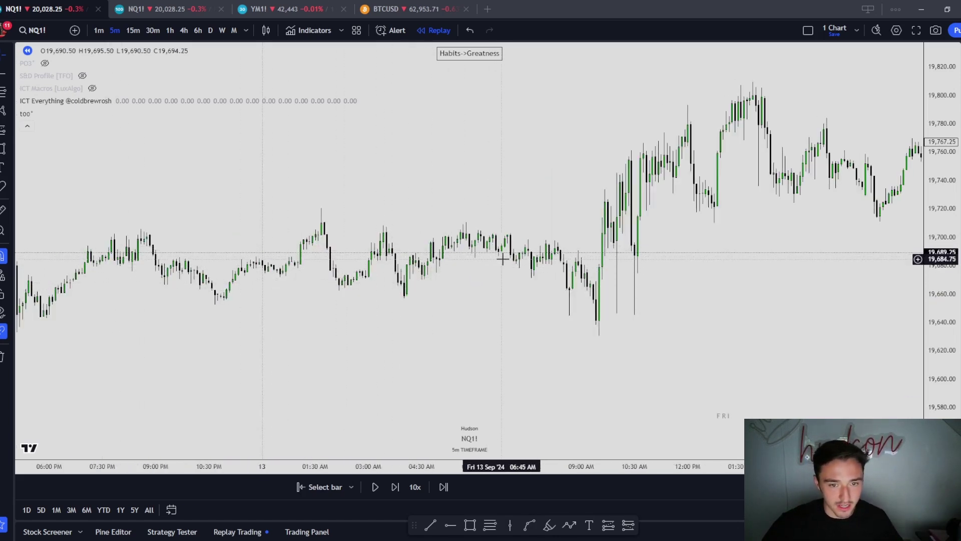
scroll(521, 286, "up", 2)
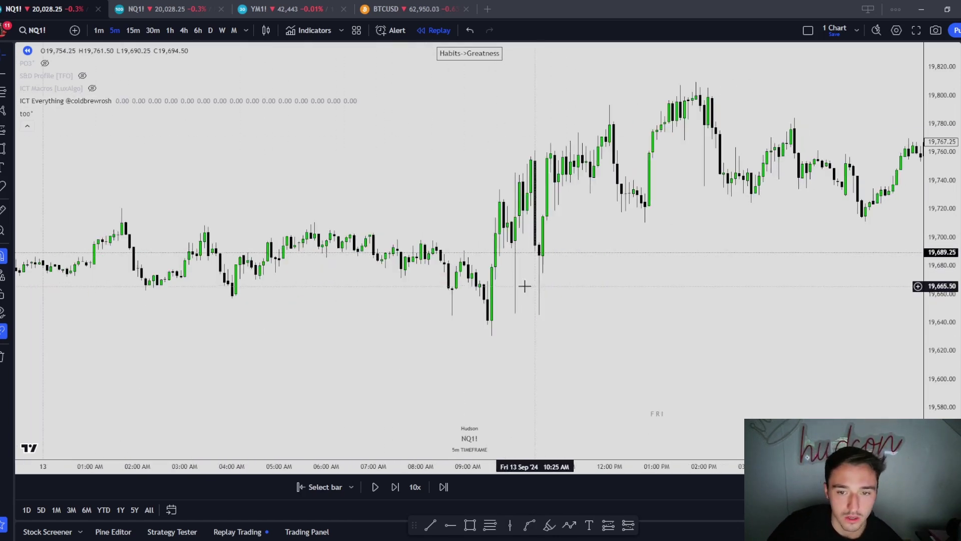
left_click(335, 486)
left_click(738, 333)
Examine Friday's 09:30 AM low against earlier price on the 1-hour timeframe and return to the 5-minute timeframe.
left_click_drag(557, 251, 524, 251)
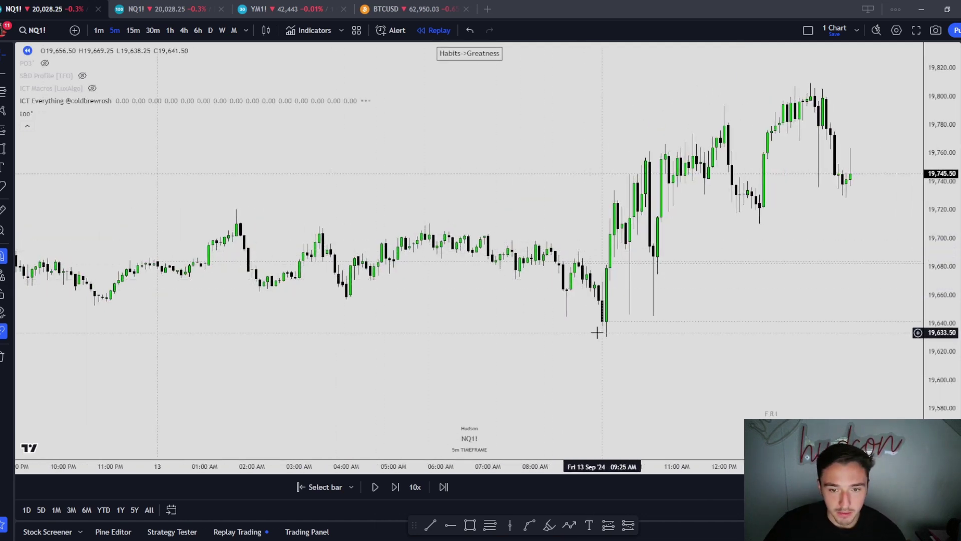
left_click_drag(579, 344, 775, 356)
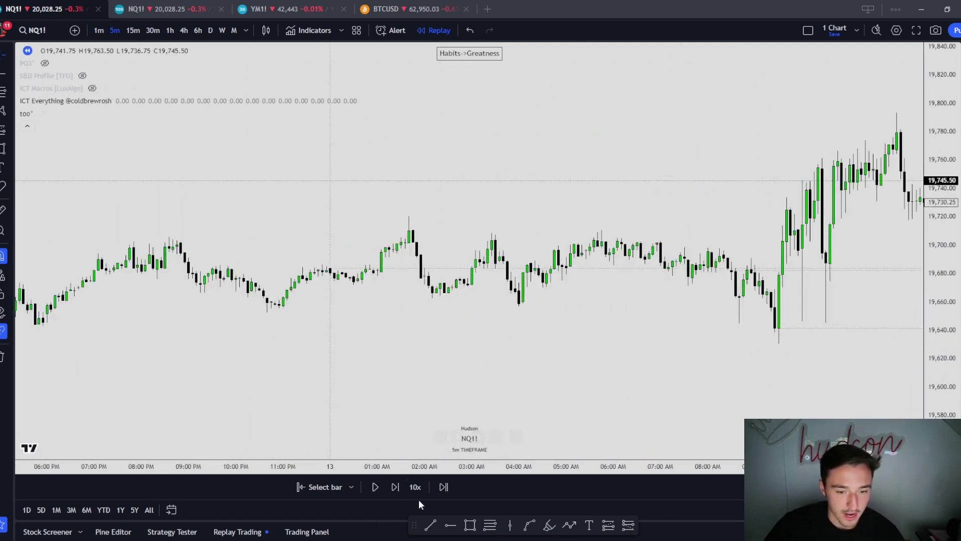
left_click(170, 30)
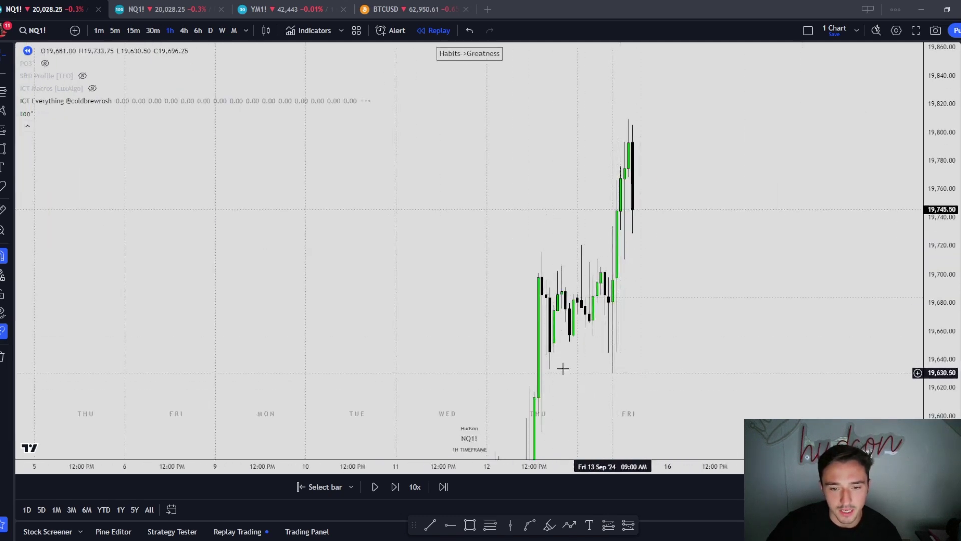
left_click(115, 31)
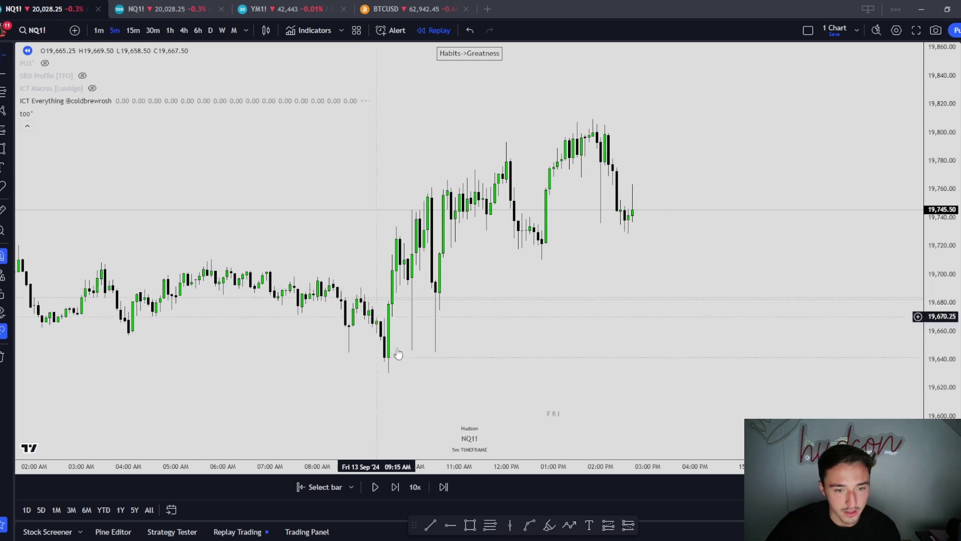
Draw a Fib with level 1 at Friday's 09:30 AM low of 19,630.50 and level 0 at the 09:25 AM candle's high.
left_click(494, 522)
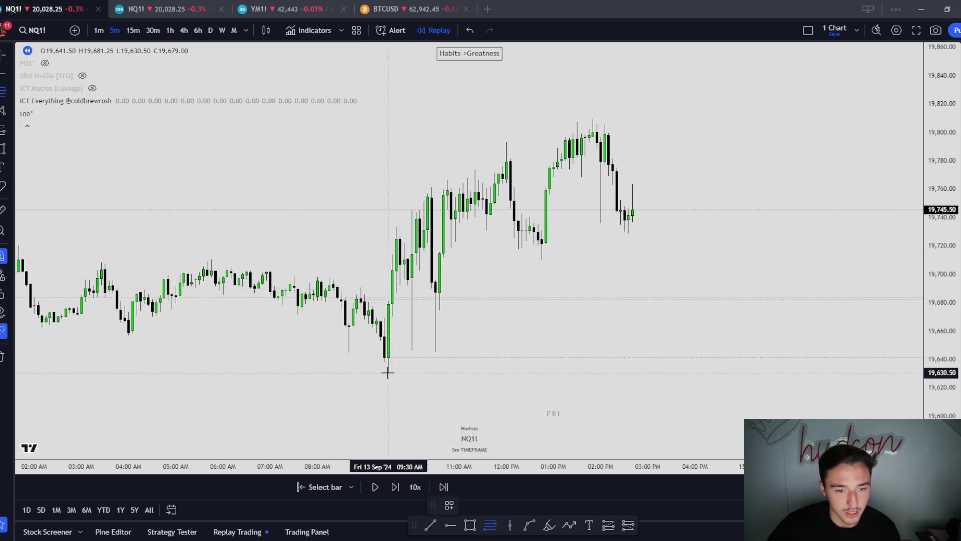
left_click(387, 373)
left_click(361, 288)
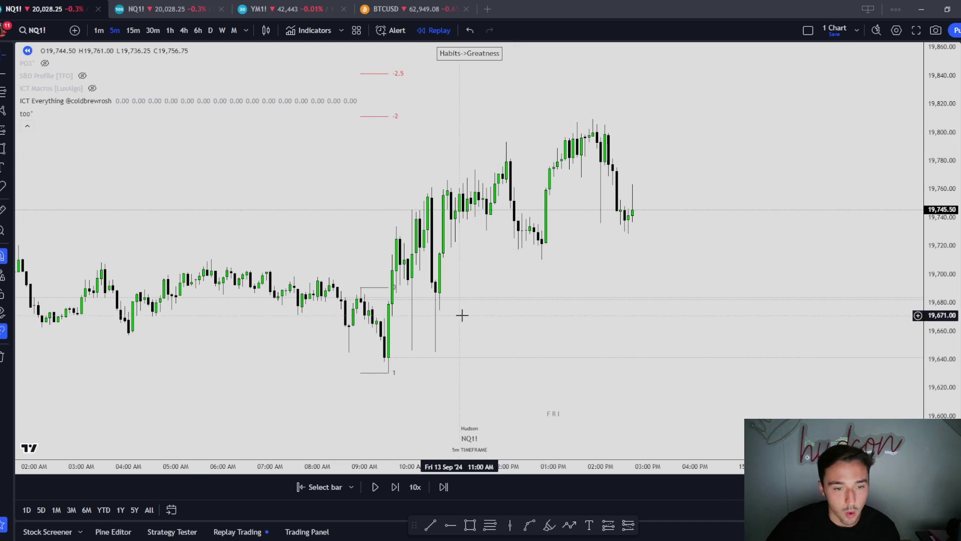
scroll(458, 315, "up", 1)
scroll(380, 291, "up", 1)
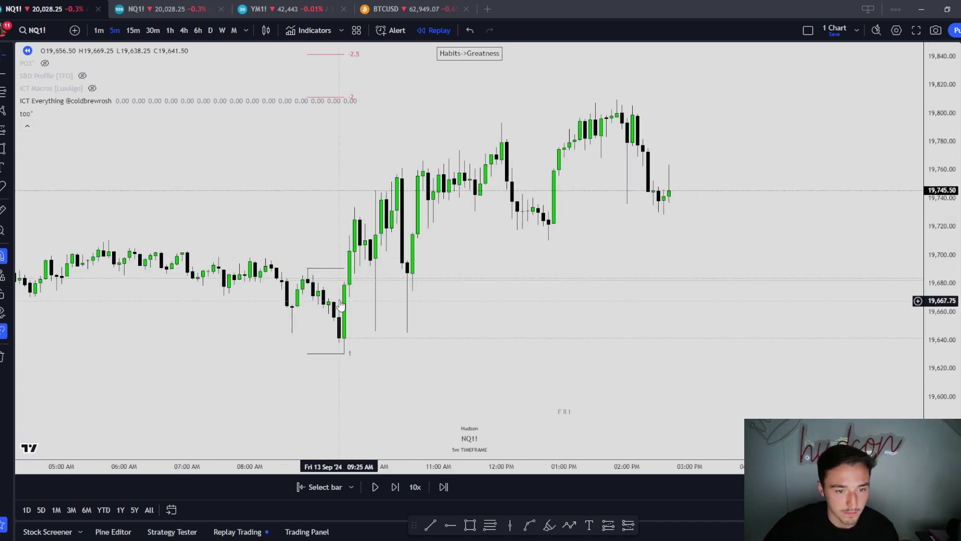
left_click_drag(307, 268, 338, 299)
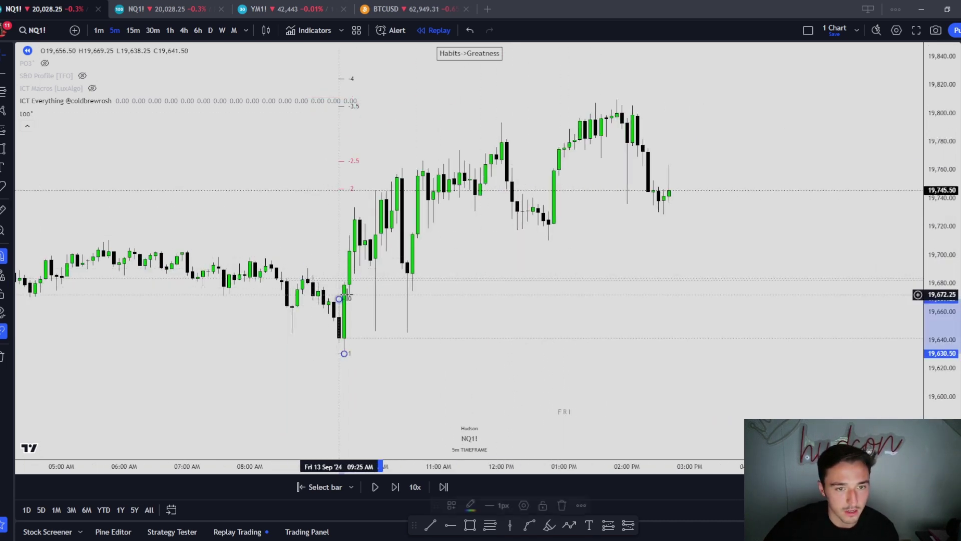
left_click(490, 300)
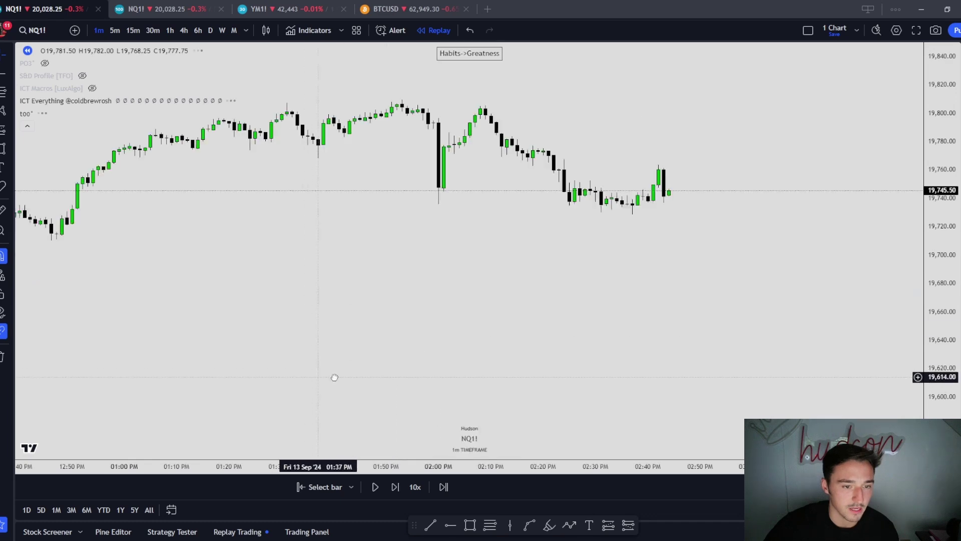
Switch to the 1-minute timeframe and refine the Fib's level 0 anchor on the candle just before Friday's 09:30 AM open.
left_click_drag(319, 377, 706, 368)
scroll(275, 329, "down", 7)
left_click_drag(248, 325, 508, 324)
scroll(526, 333, "up", 3)
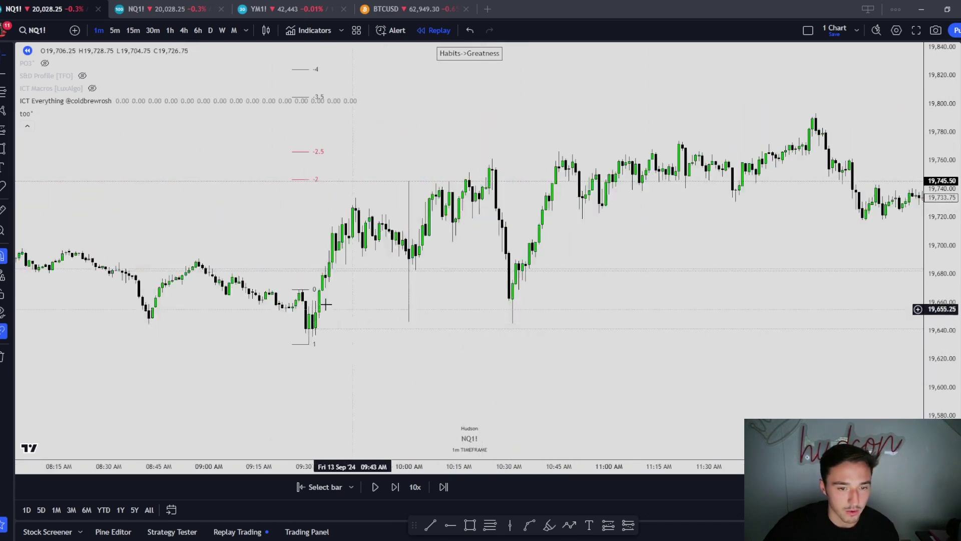
mouse_move(293, 289)
left_mouse_down()
mouse_move(299, 299)
mouse_move(299, 290)
left_mouse_up()
left_click(380, 301)
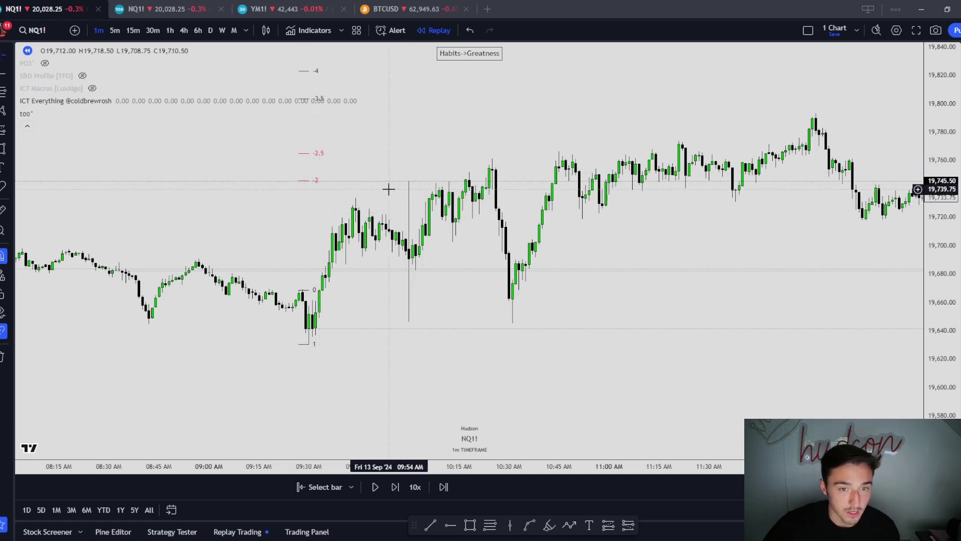
Examine Friday's price action after 09:30 AM against the Fib's -2, -2.5, -3.5 and -4 levels.
left_click_drag(389, 182, 626, 206)
scroll(624, 225, "up", 3)
left_click_drag(726, 257, 652, 247)
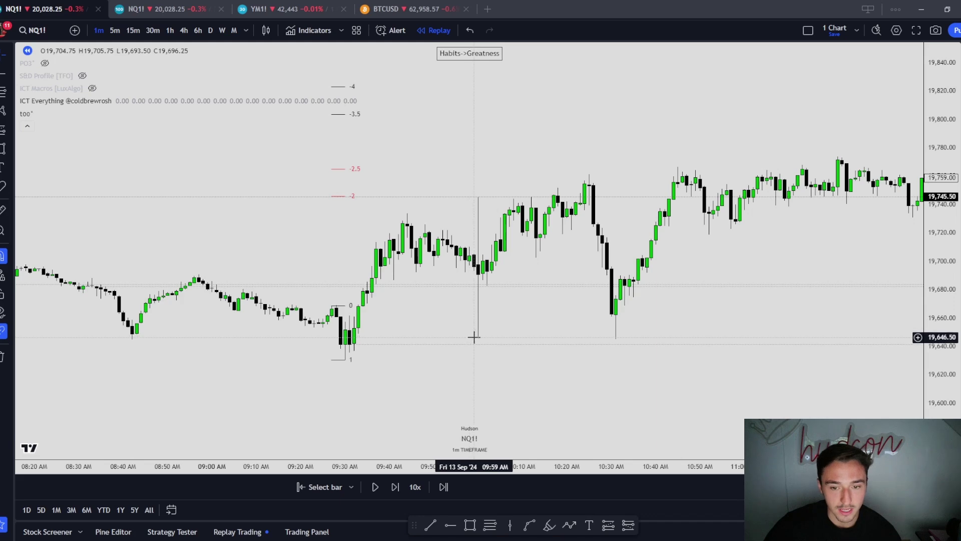
left_click_drag(618, 326, 438, 332)
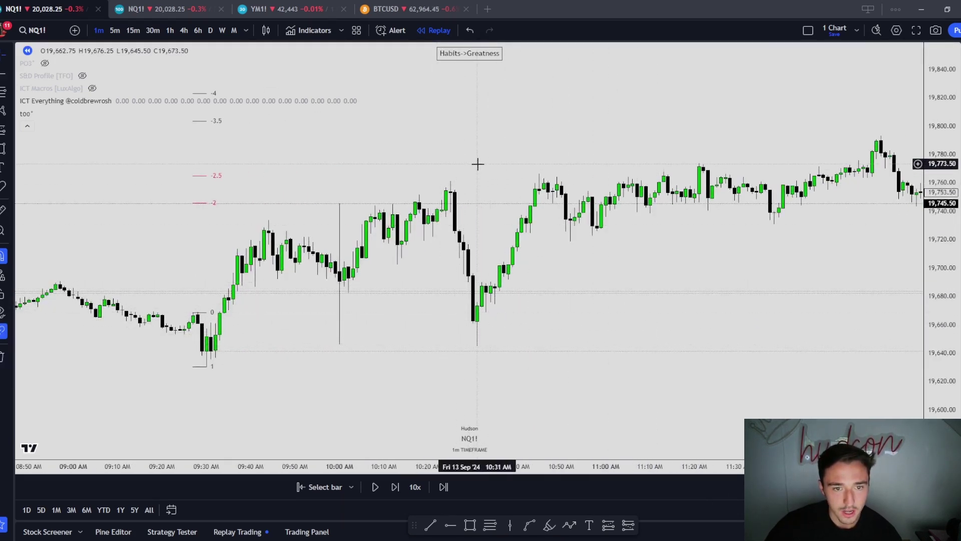
scroll(575, 234, "down", 4)
left_click_drag(574, 234, 389, 223)
left_click_drag(674, 182, 425, 183)
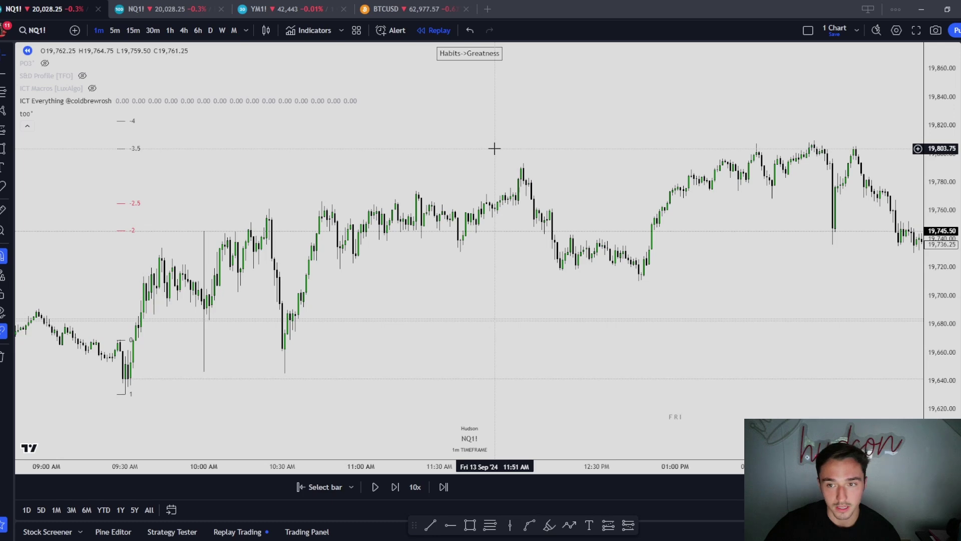
left_click_drag(609, 163, 678, 161)
left_click_drag(458, 237, 788, 217)
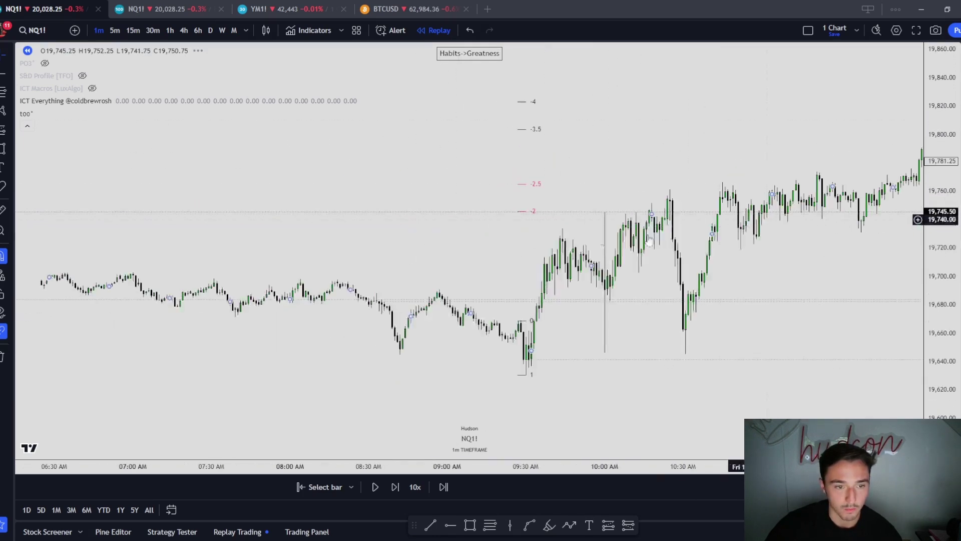
left_click_drag(731, 233, 864, 218)
Shift the Fib's level 0 anchor slightly closer to Friday's 09:30 AM candle and return to the 5-minute timeframe.
left_click(647, 304)
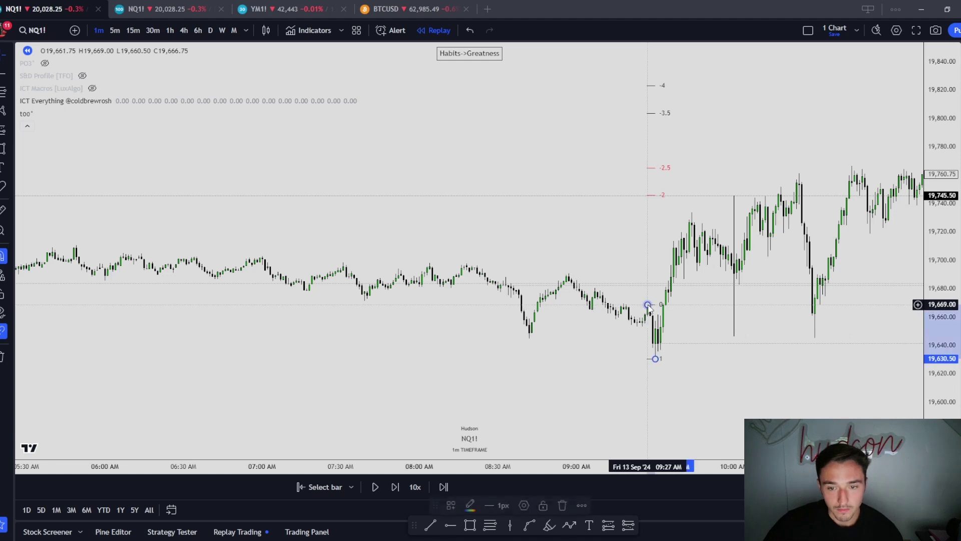
left_click(653, 309)
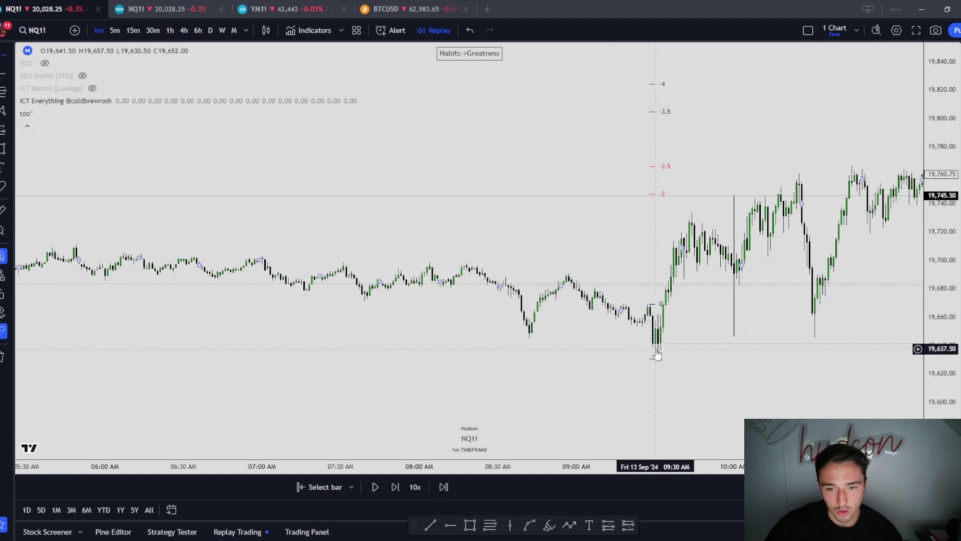
left_click(115, 30)
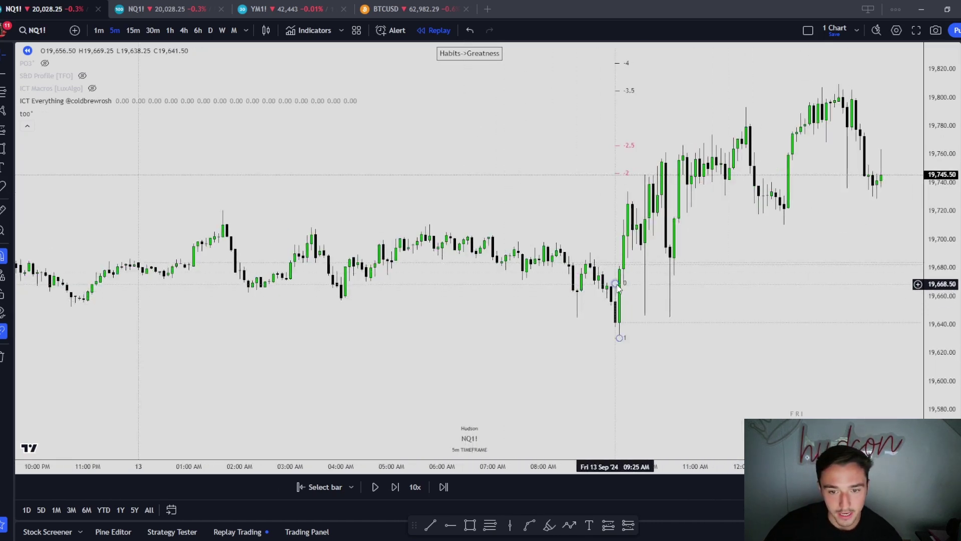
Go back to the previous trading day and restart the bar replay from Thursday 12 September at about 03:30 PM.
left_click_drag(506, 339, 741, 289)
left_click_drag(386, 325, 717, 274)
left_click_drag(418, 322, 711, 281)
left_click_drag(517, 298, 713, 215)
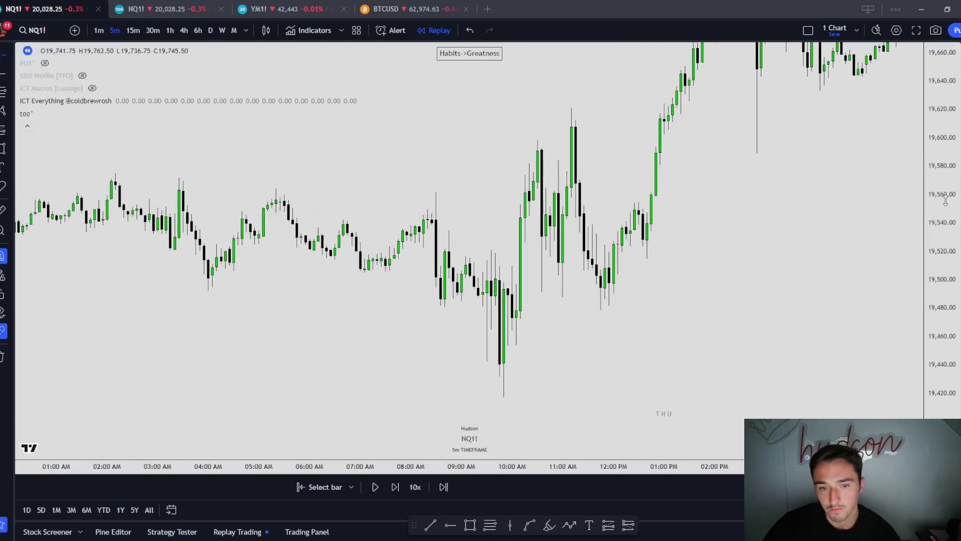
left_click_drag(955, 206, 948, 311)
left_click_drag(610, 298, 549, 300)
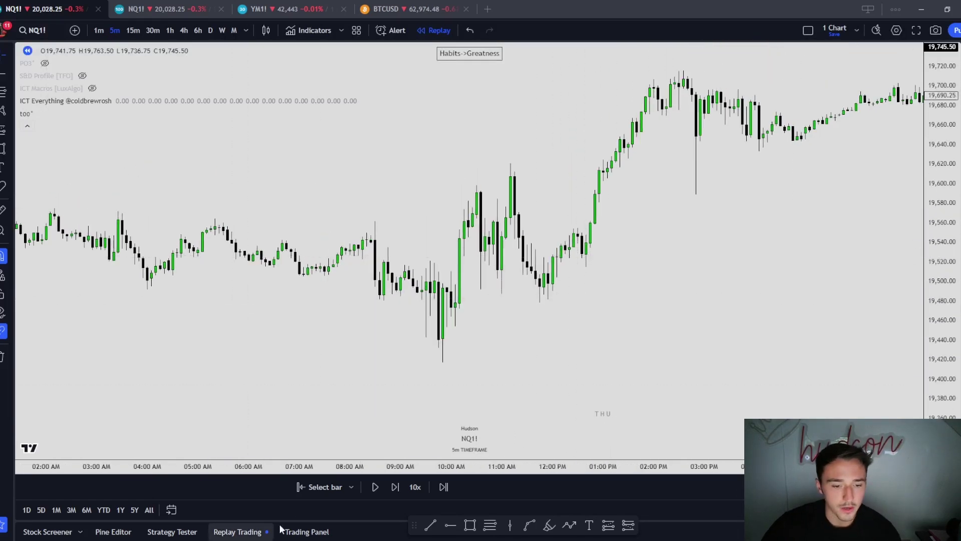
left_click(324, 487)
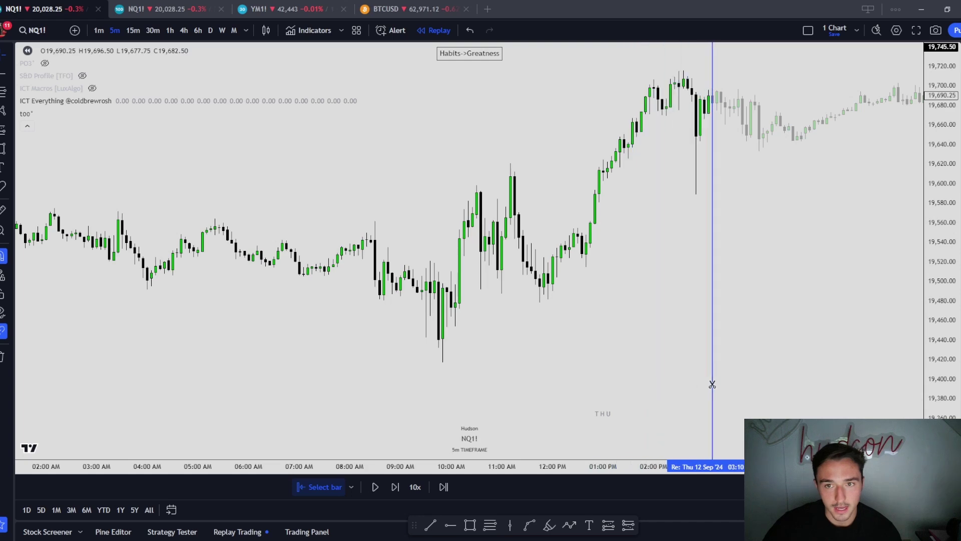
left_click(734, 384)
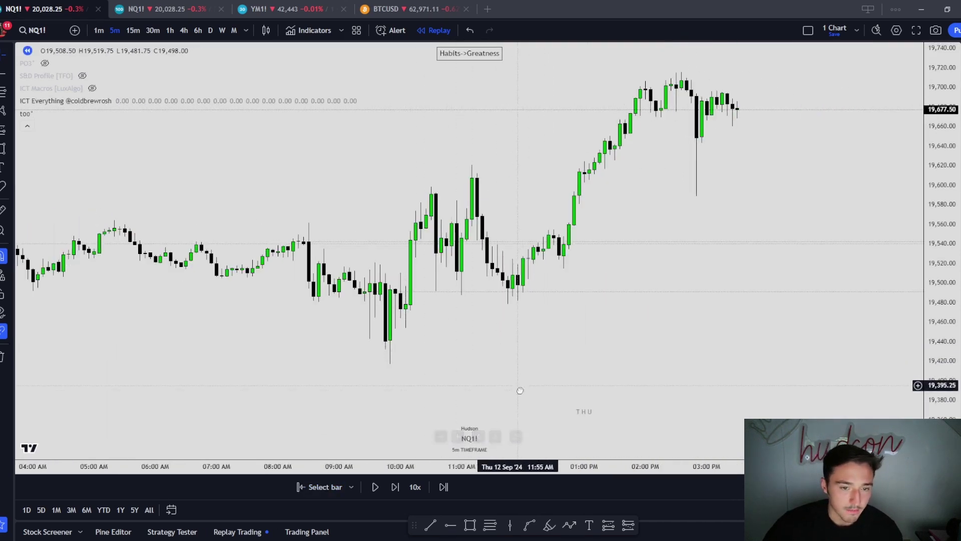
On the 1-minute timeframe, draw a Fib from Thursday's low at 19,417.25 before 10:00 AM up to about 19,509.
left_click_drag(520, 385, 532, 399)
left_click_drag(450, 315, 564, 315)
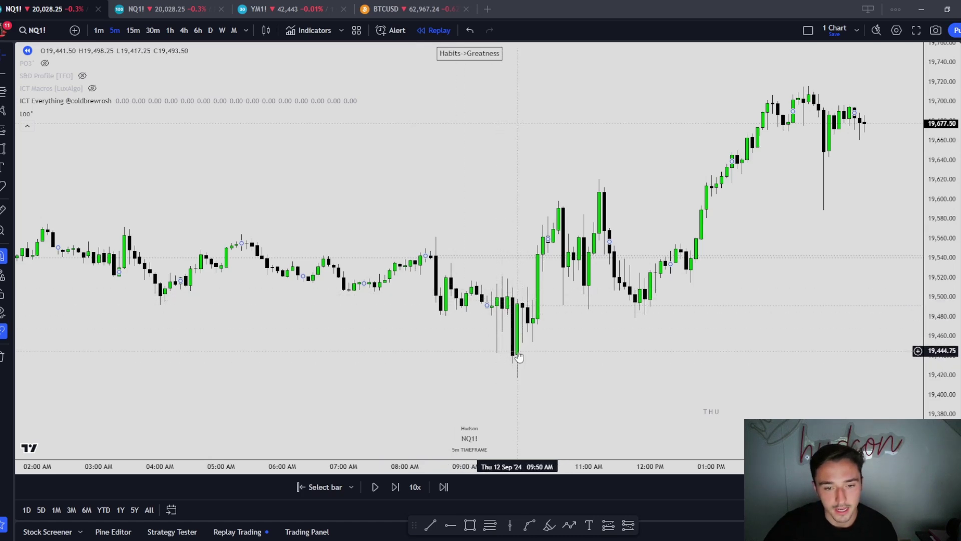
left_click_drag(609, 327, 623, 318)
scroll(345, 395, "down", 12)
left_click_drag(203, 381, 702, 330)
left_click_drag(386, 350, 644, 324)
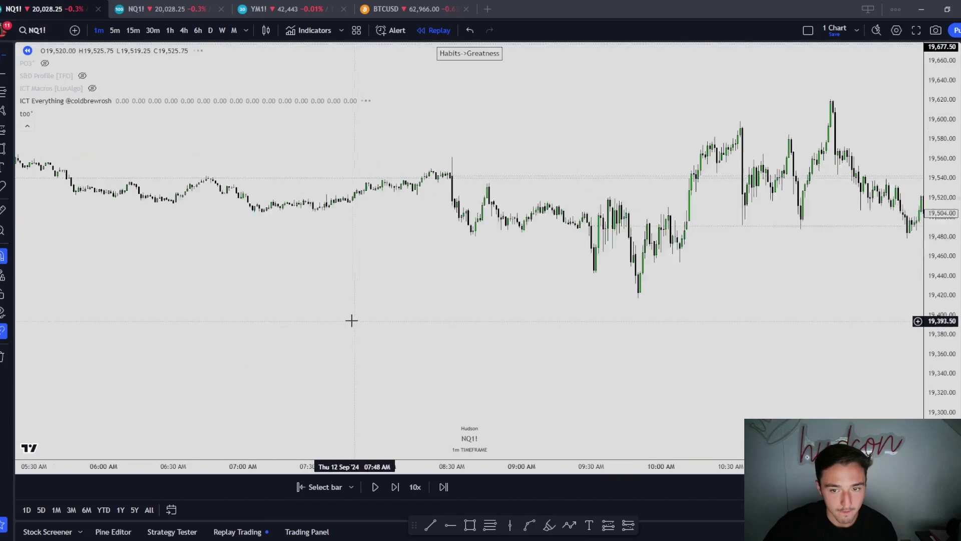
scroll(360, 319, "up", 2)
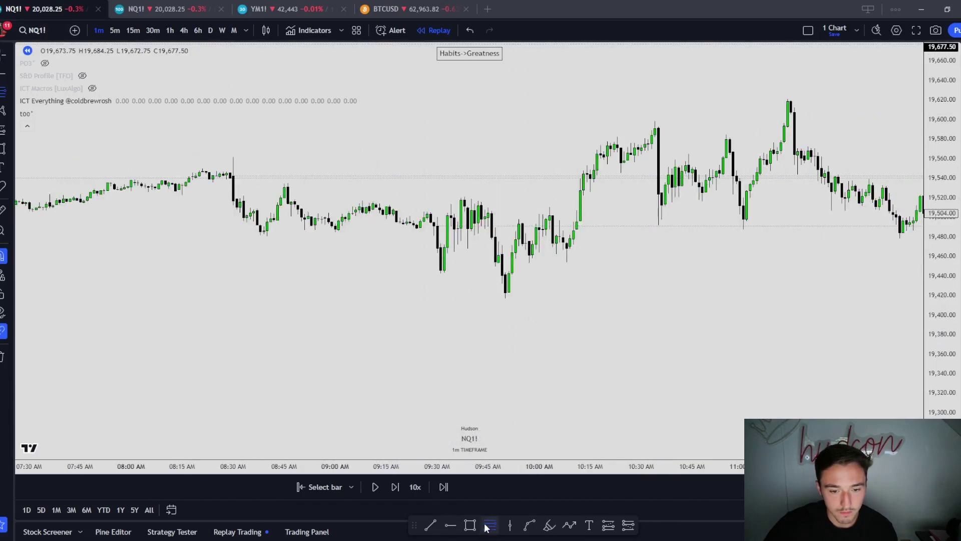
left_click_drag(505, 298, 496, 227)
left_click(487, 202)
Examine Thursday's late-morning and afternoon price against the morning Fib's -2 and -2.5 levels.
left_click_drag(665, 252, 356, 345)
left_click_drag(455, 290, 354, 412)
scroll(501, 350, "down", 5)
left_click_drag(595, 323, 343, 302)
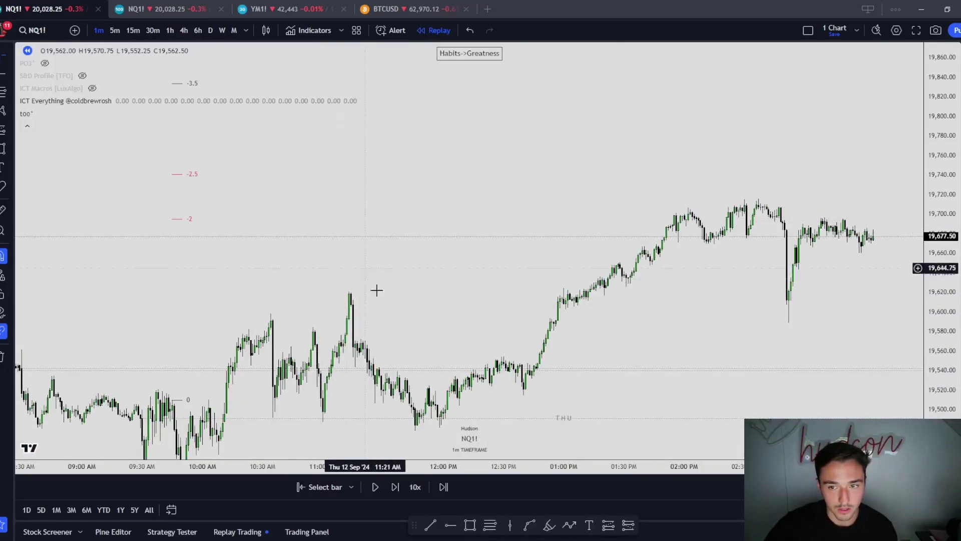
left_click_drag(470, 297, 648, 256)
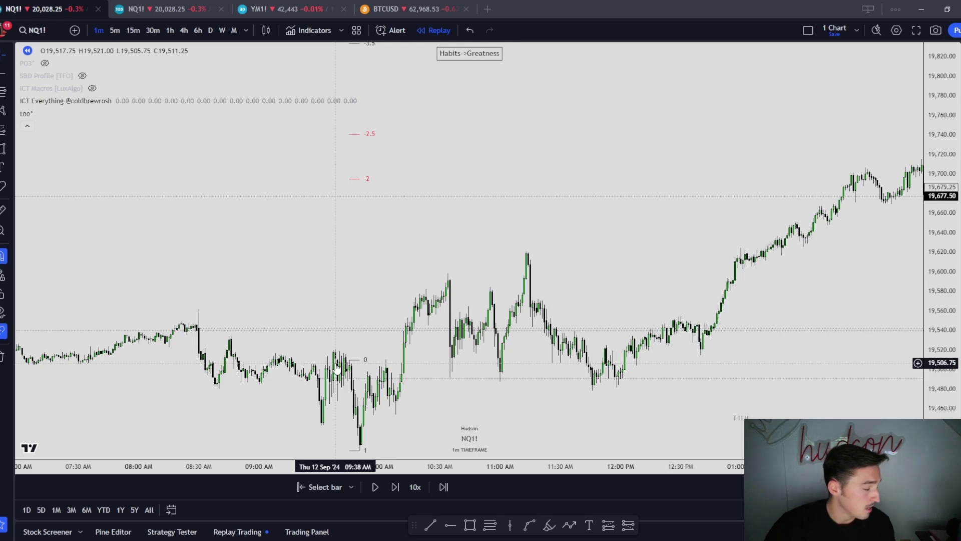
scroll(328, 369, "up", 3)
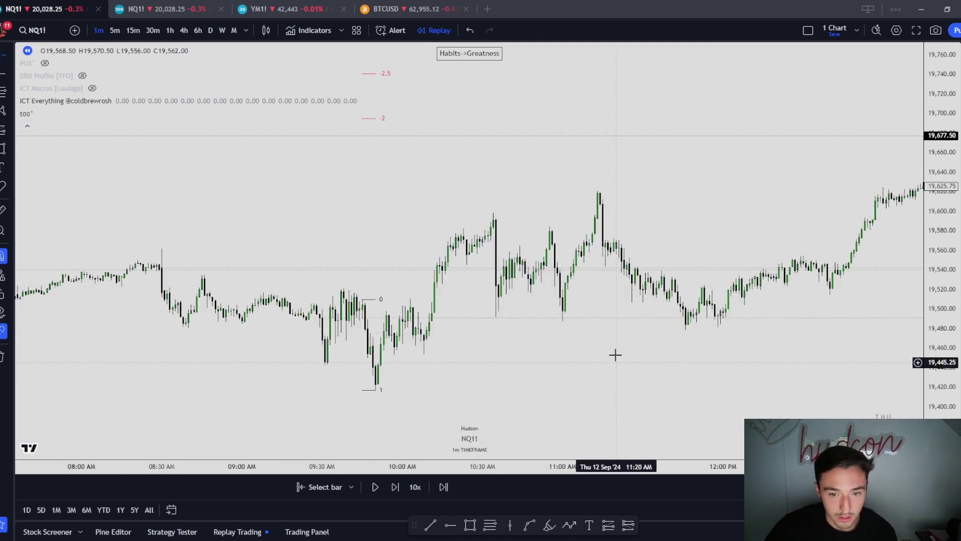
left_click_drag(672, 339, 576, 352)
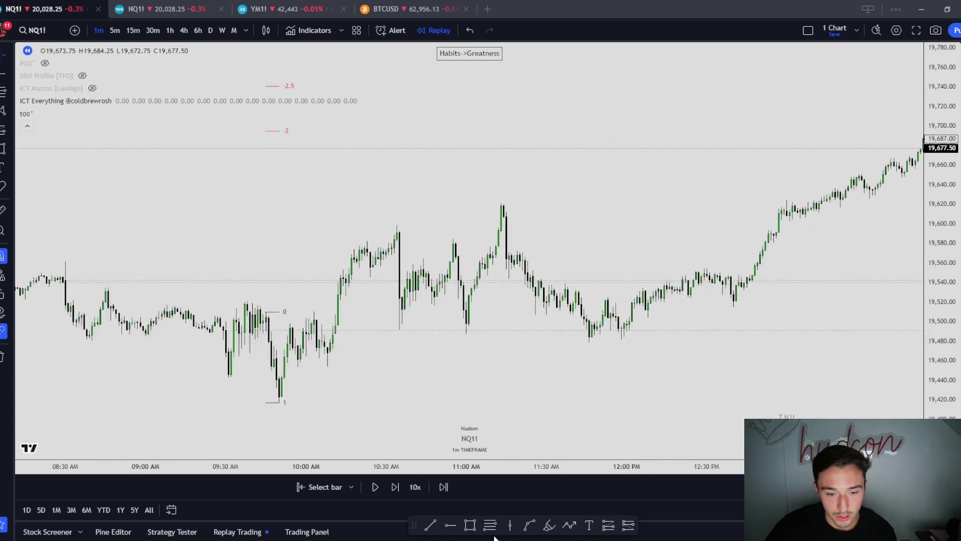
Draw a second Fib from Thursday's low at about 11:46 AM up to about 19,532 and compare the afternoon rally with its levels.
left_click(589, 341)
left_click(577, 287)
left_click_drag(672, 266, 517, 260)
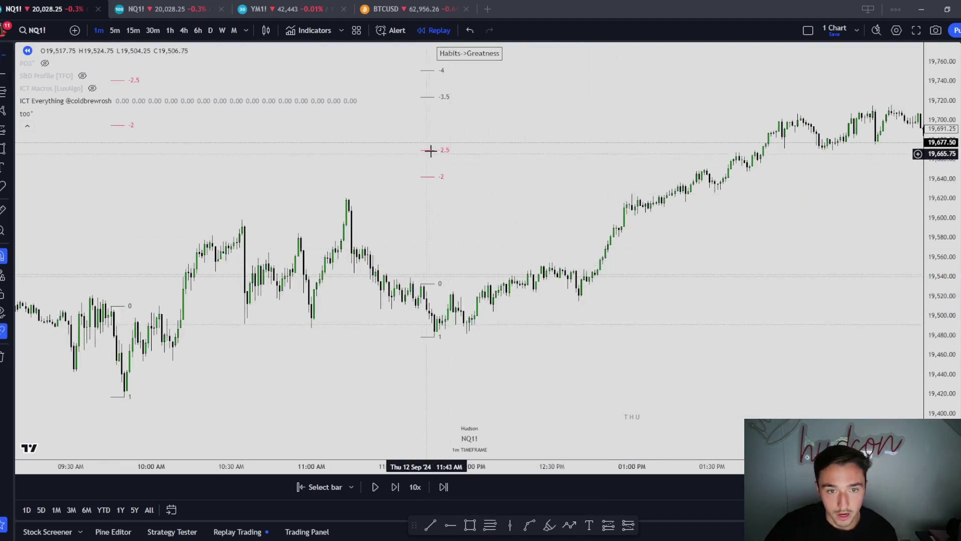
scroll(427, 153, "right", 7)
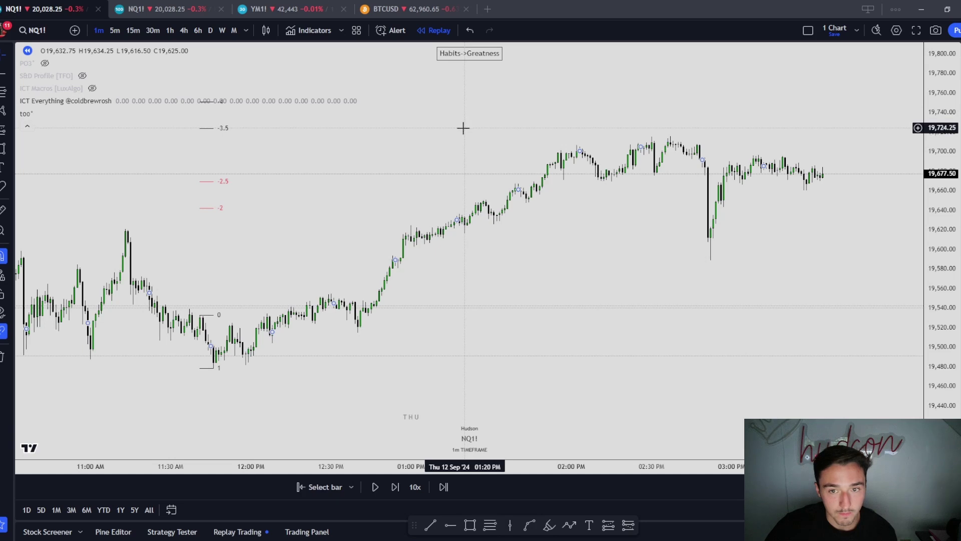
left_click_drag(352, 326, 429, 325)
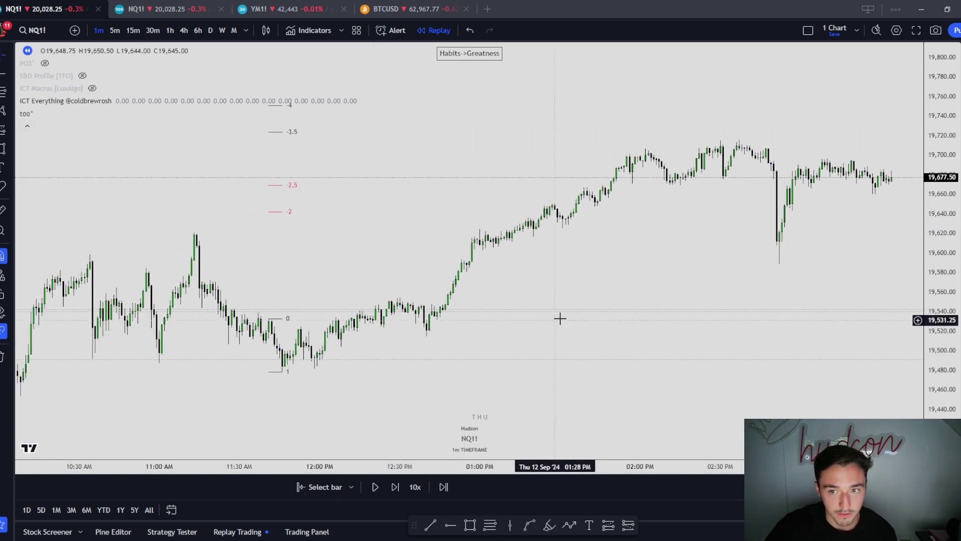
left_click_drag(549, 322, 476, 321)
Draw a Fib from Thursday's high at about 02:37 PM near 19,715 down to about 19,675, and review the earlier Fibs.
left_click(490, 525)
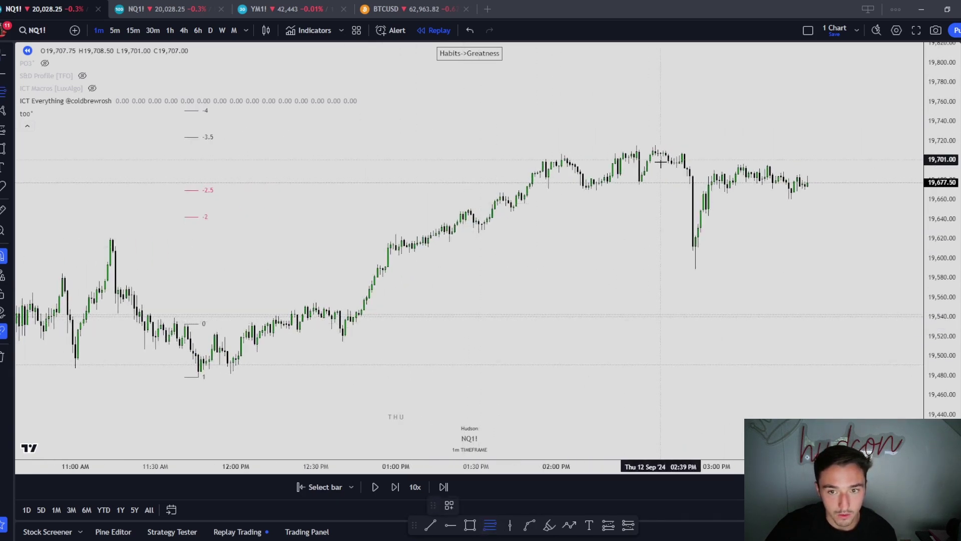
left_click(655, 146)
left_click(640, 185)
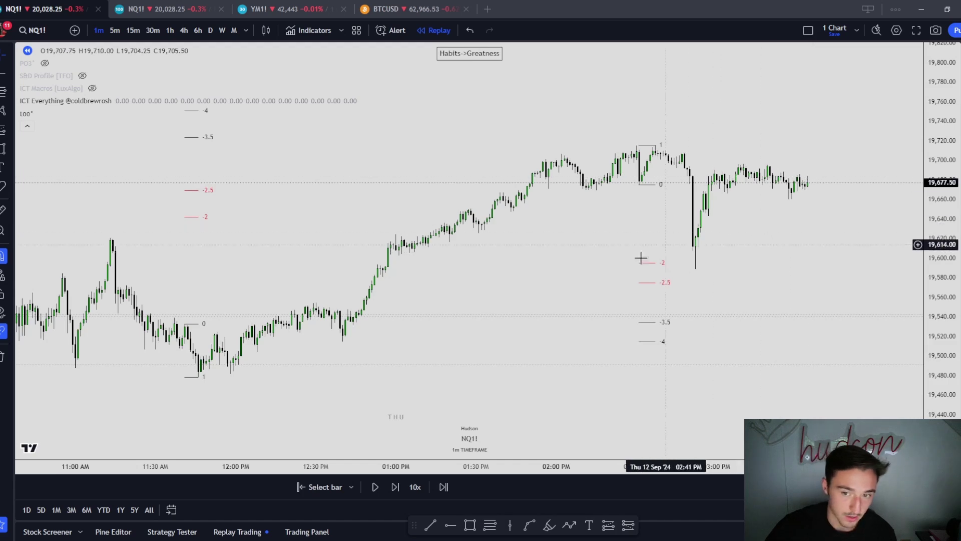
left_click_drag(425, 336, 604, 285)
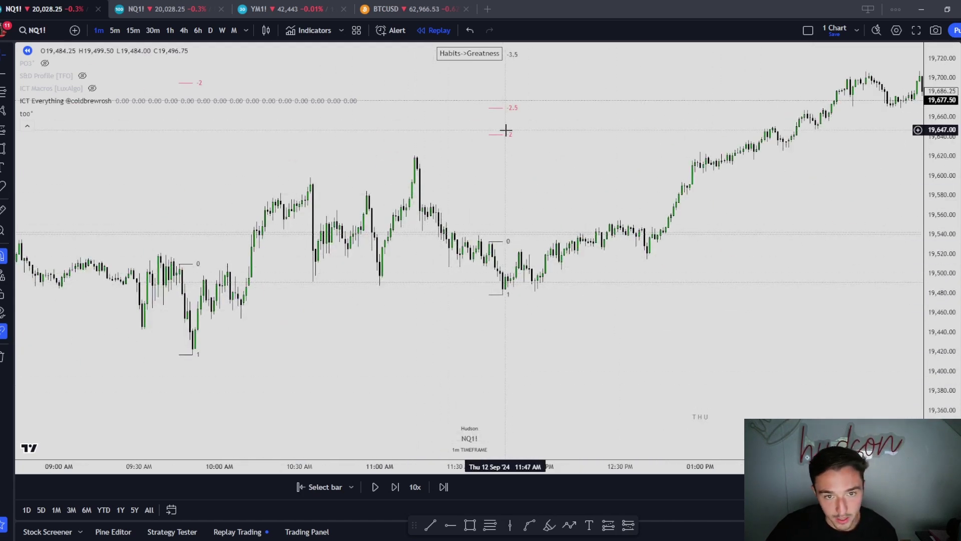
left_click_drag(348, 317, 431, 319)
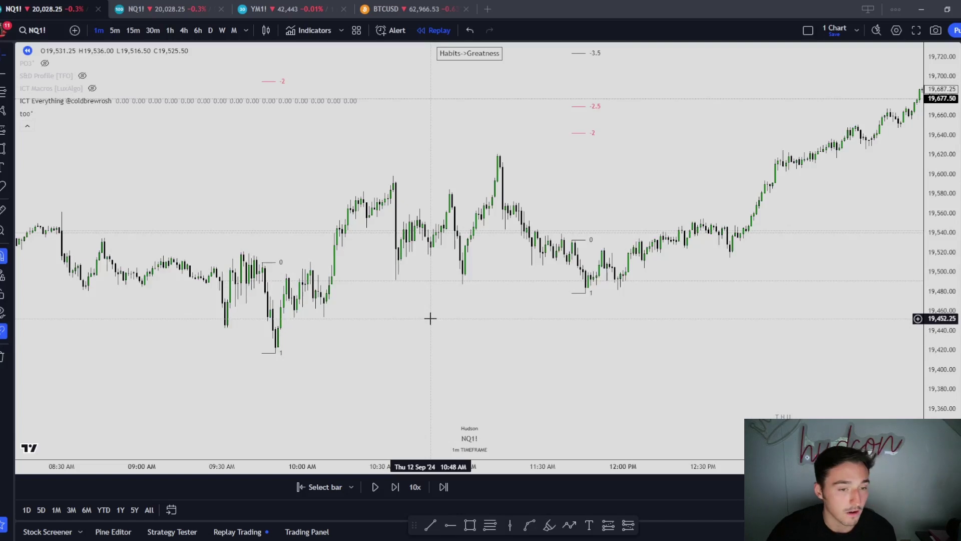